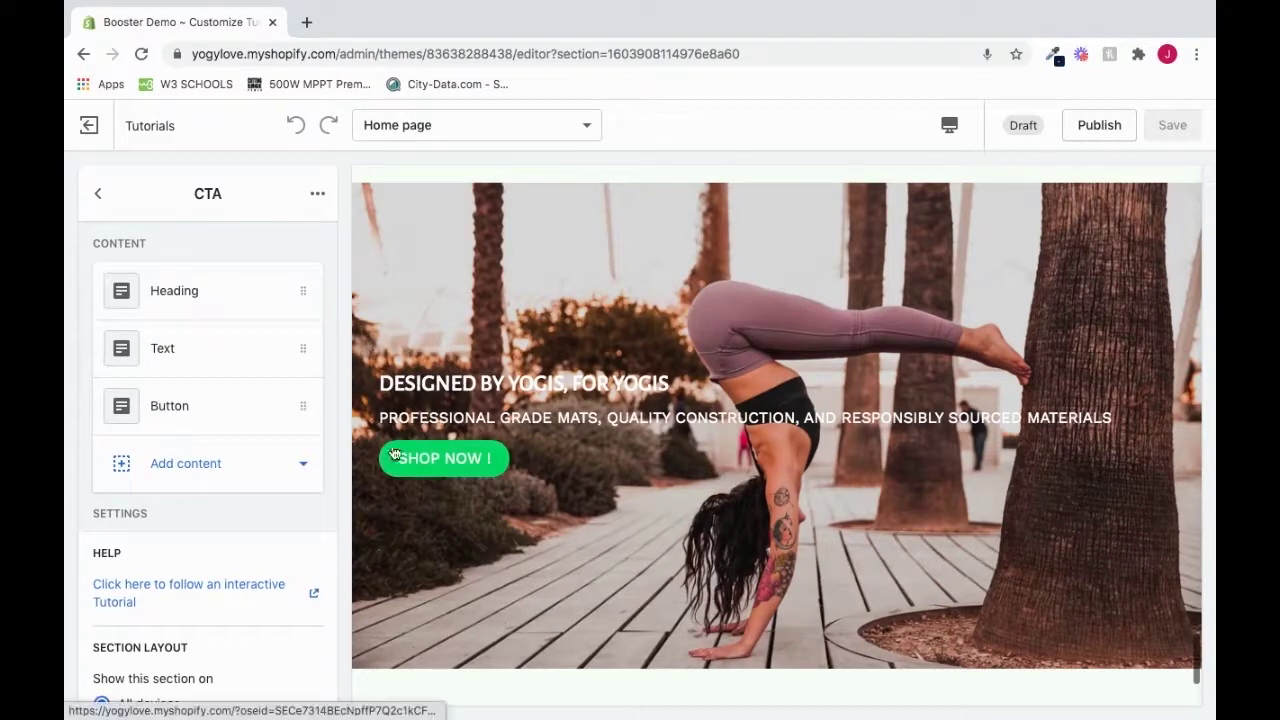
# Reorder the CTA blocks to Button, Text, then Heading
pyautogui.moveTo(234, 311); pyautogui.dragTo(229, 366)
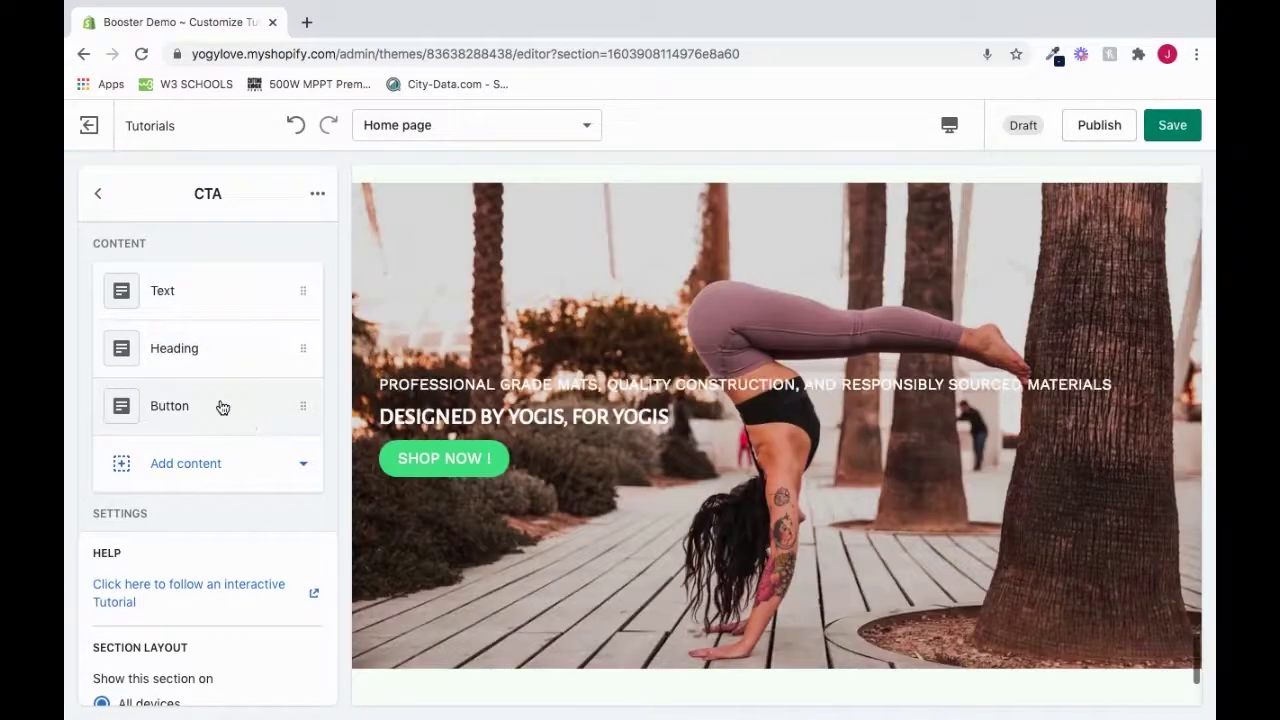
pyautogui.moveTo(223, 400); pyautogui.dragTo(223, 287)
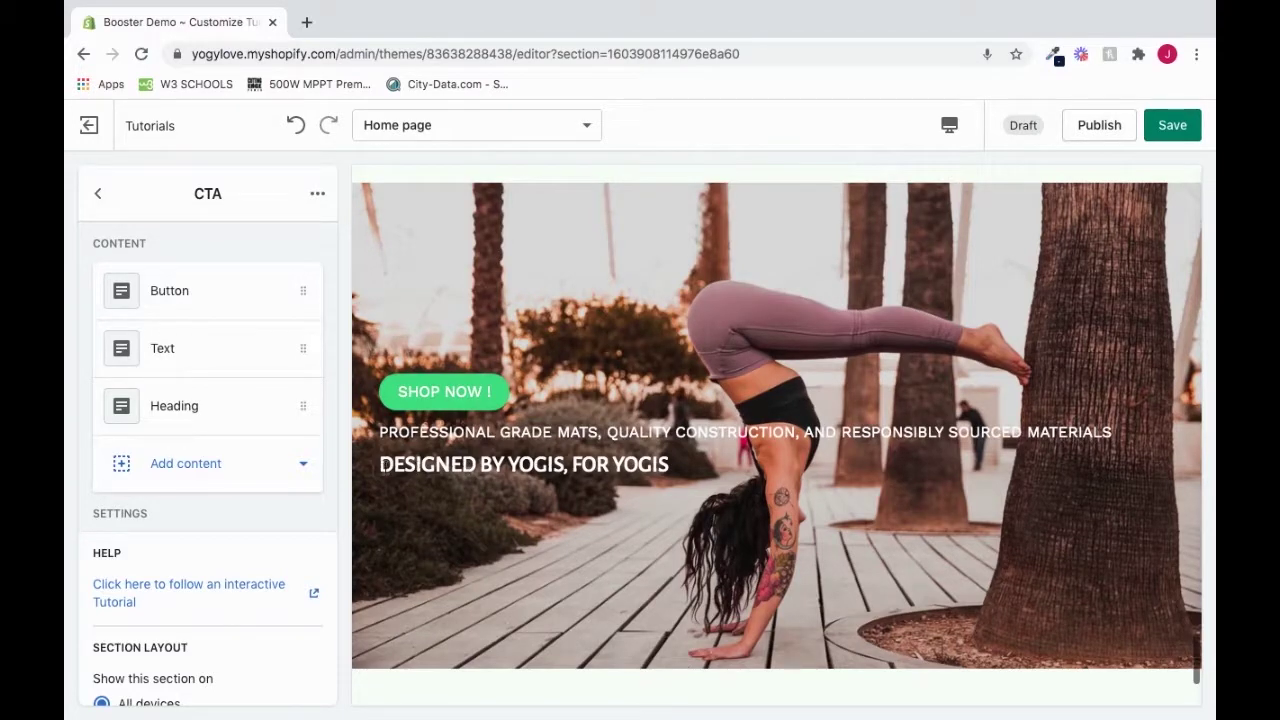
pyautogui.moveTo(381, 466); pyautogui.dragTo(522, 468)
pyautogui.click(522, 466)
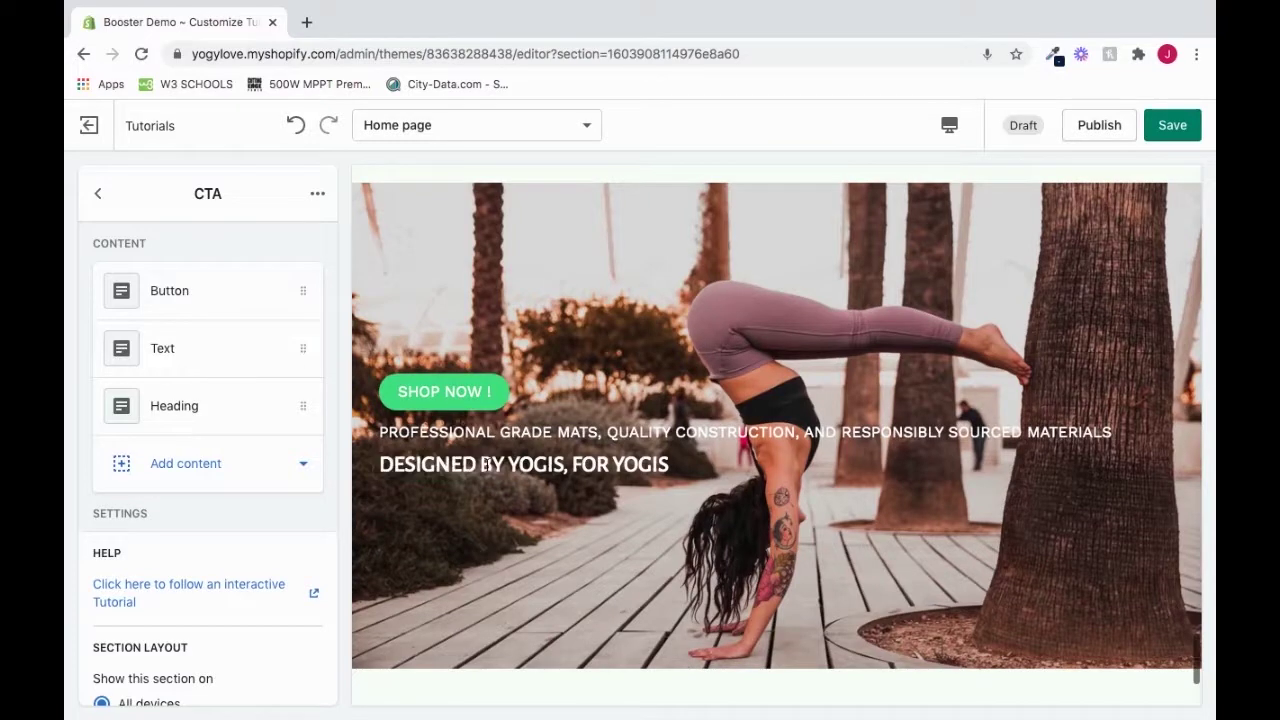
# Change the heading text from 'FOR YOGIS' to 'FOR YOU', making it DESIGNED BY YOGIS, FOR YOU
pyautogui.click(236, 405)
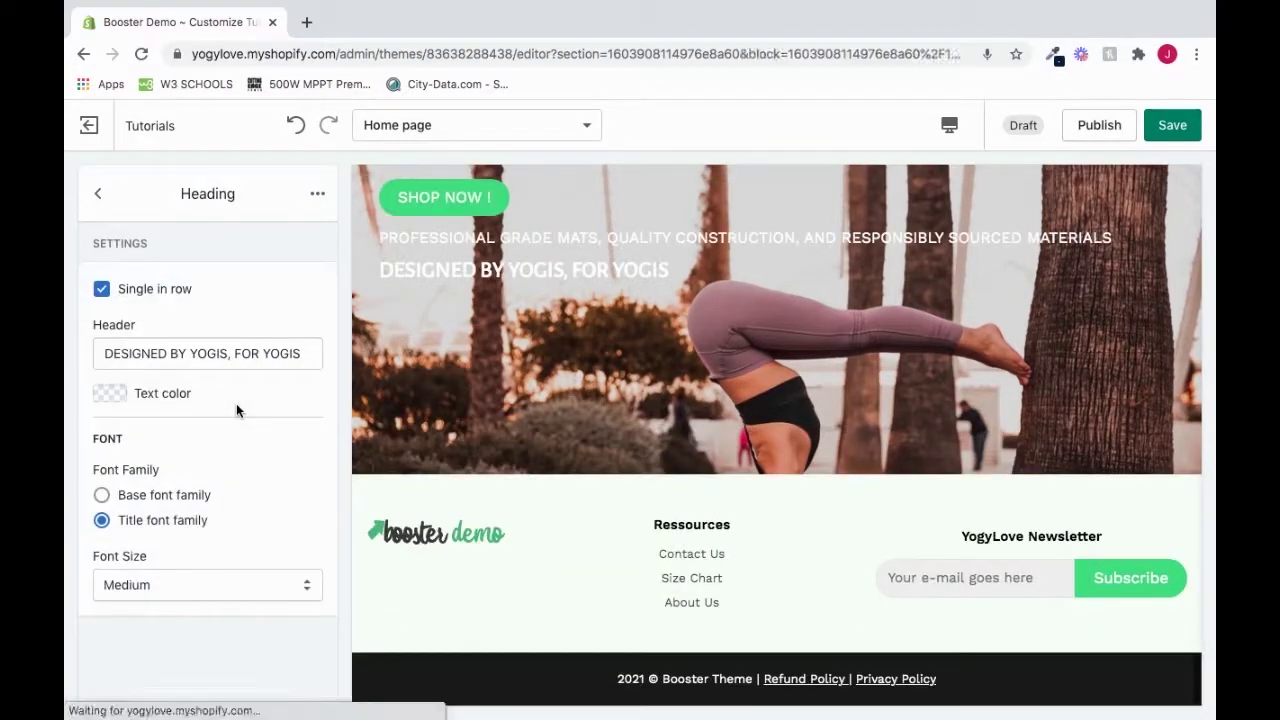
pyautogui.moveTo(300, 353); pyautogui.dragTo(238, 357)
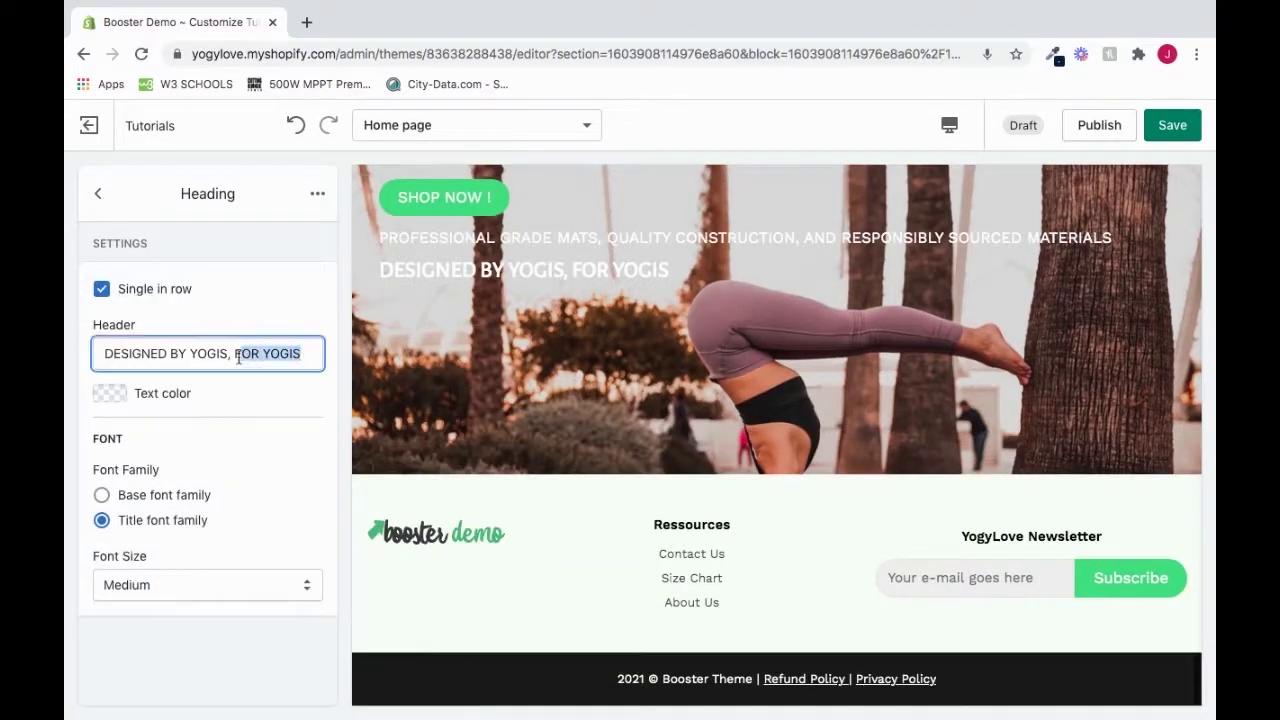
pyautogui.write('FOR YOU')
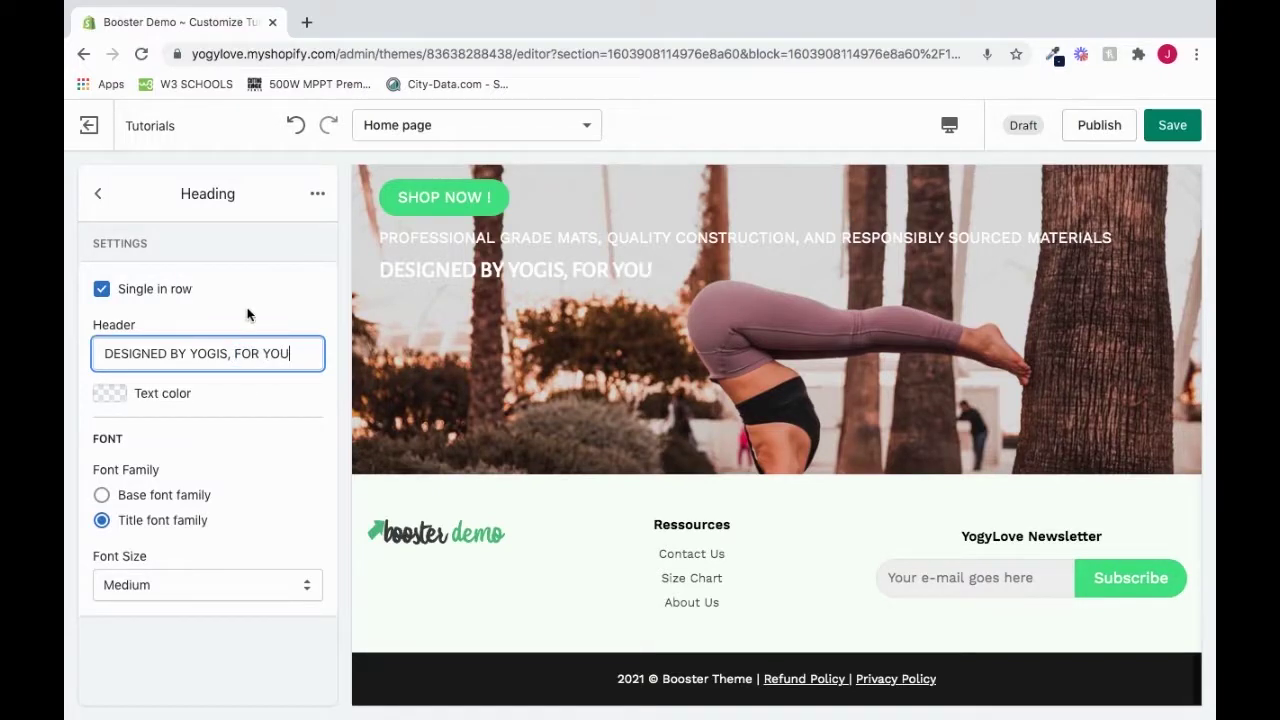
pyautogui.click(248, 315)
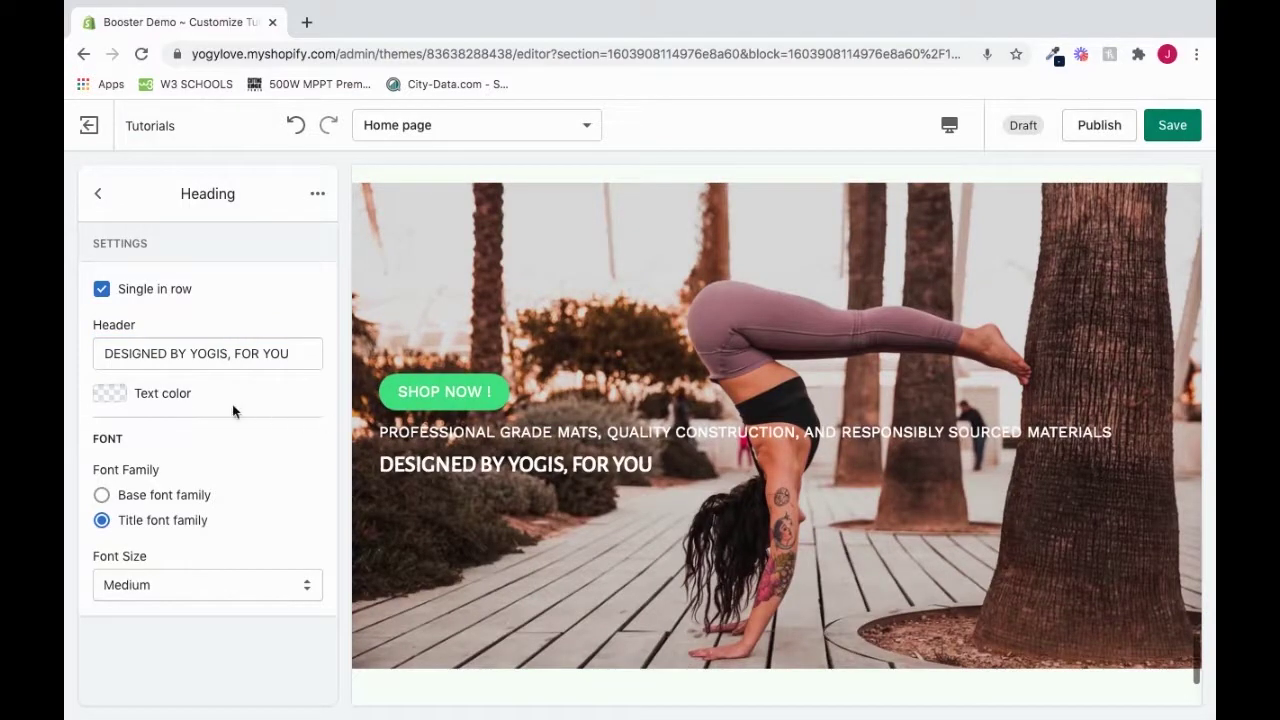
# Try the heading colour and base font, keeping the title font
pyautogui.click(110, 397)
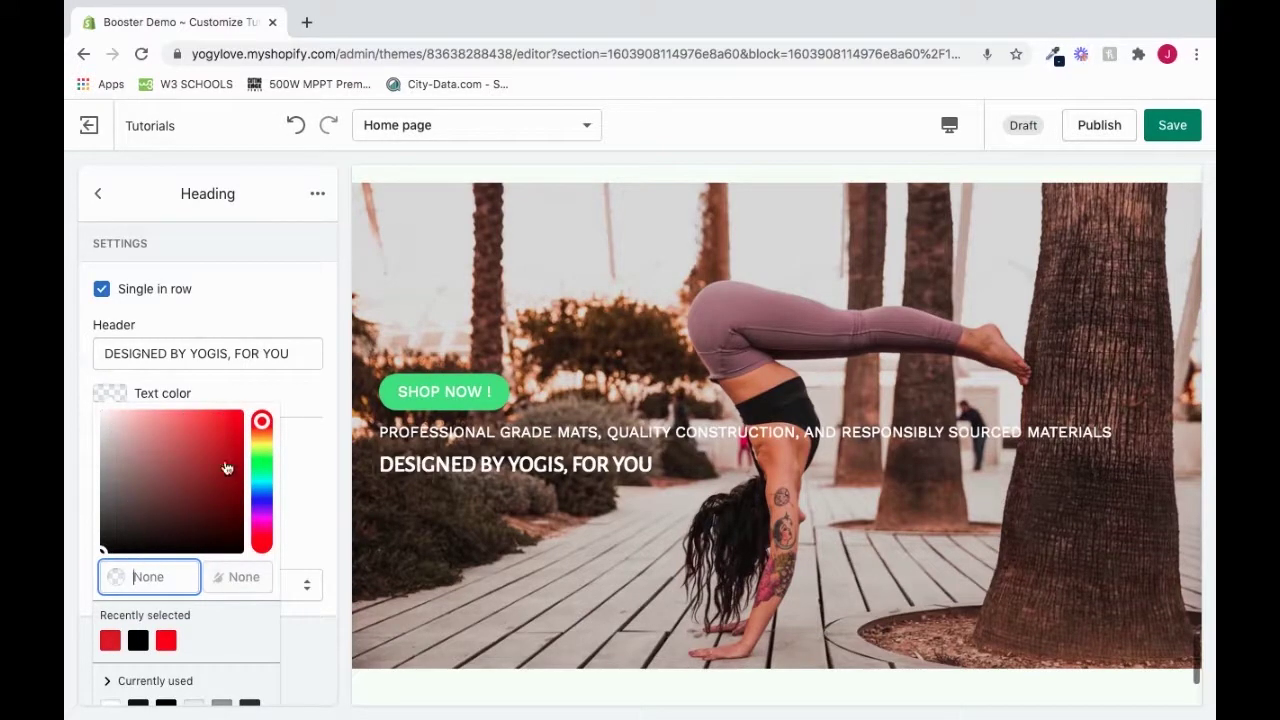
pyautogui.click(296, 407)
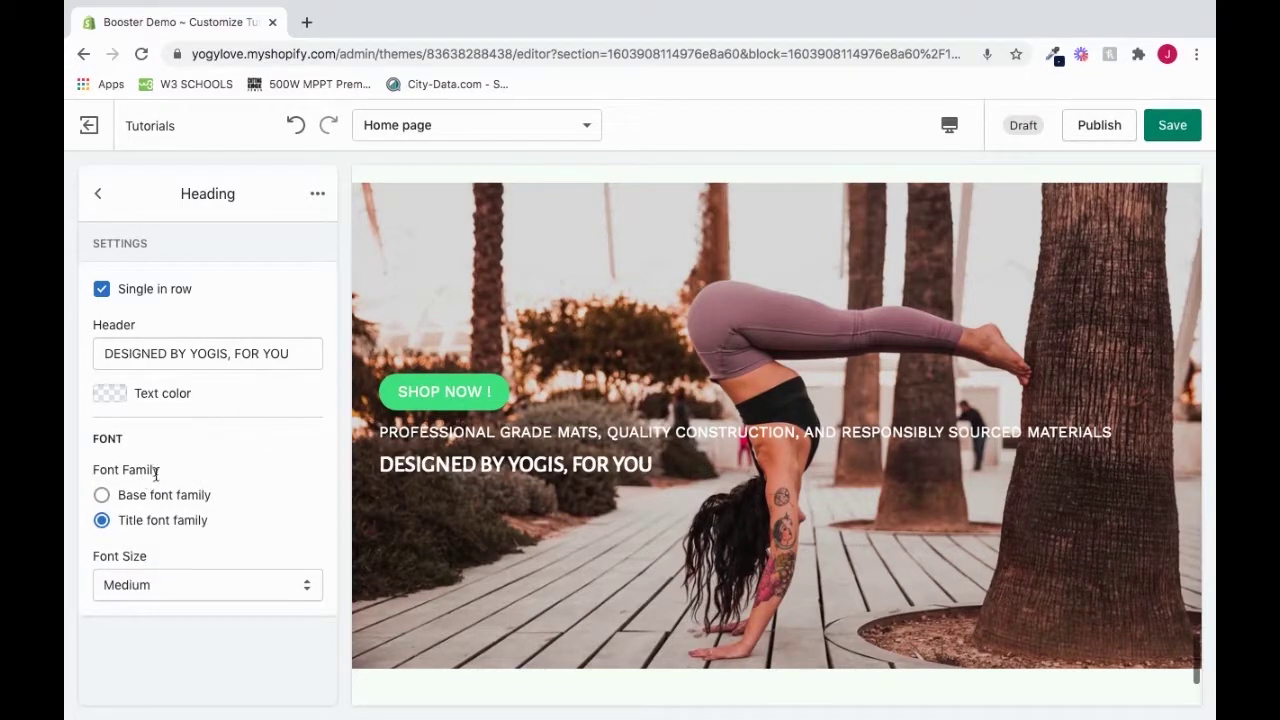
pyautogui.click(102, 496)
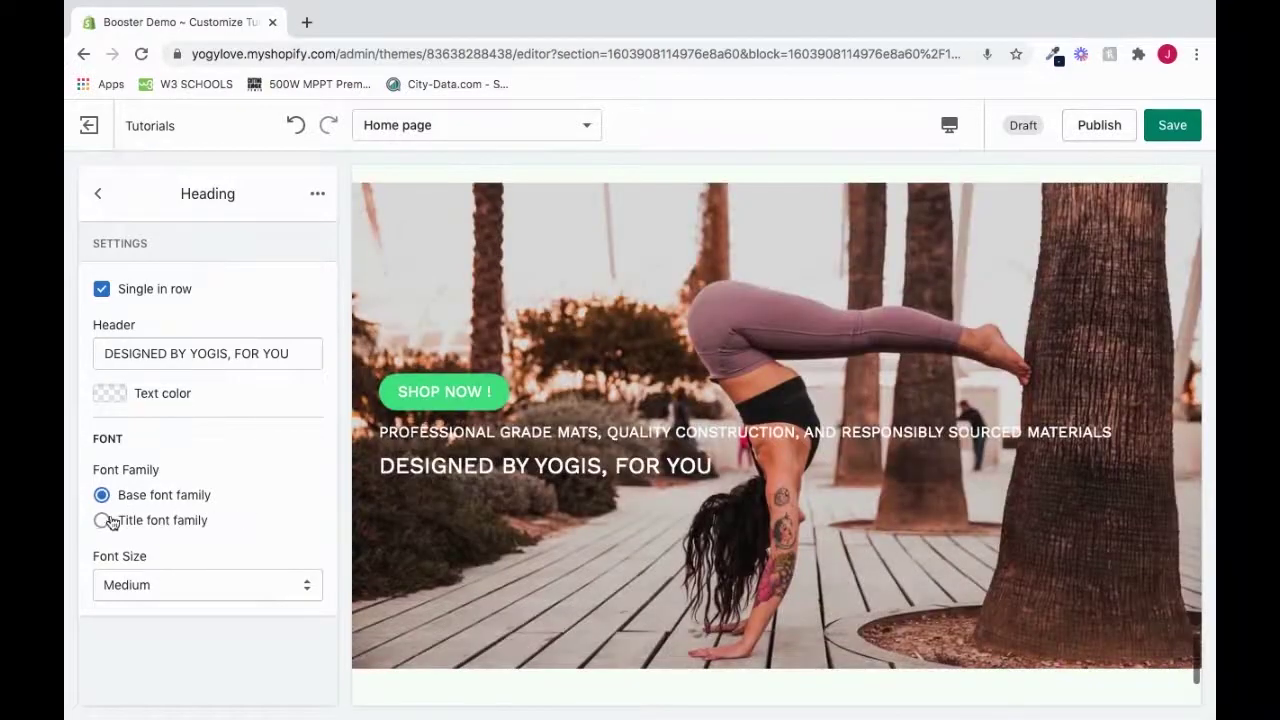
pyautogui.click(104, 521)
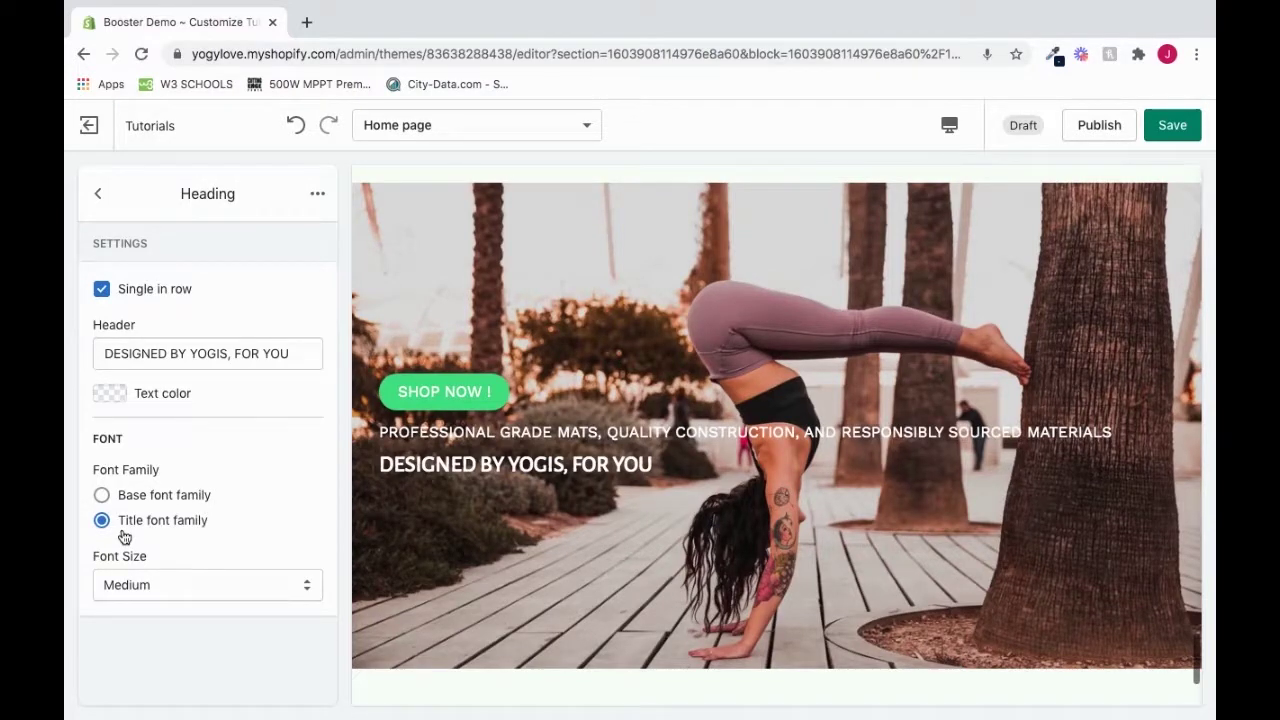
# Try heading sizes, settle on Big, and return to the CTA block list
pyautogui.click(155, 585)
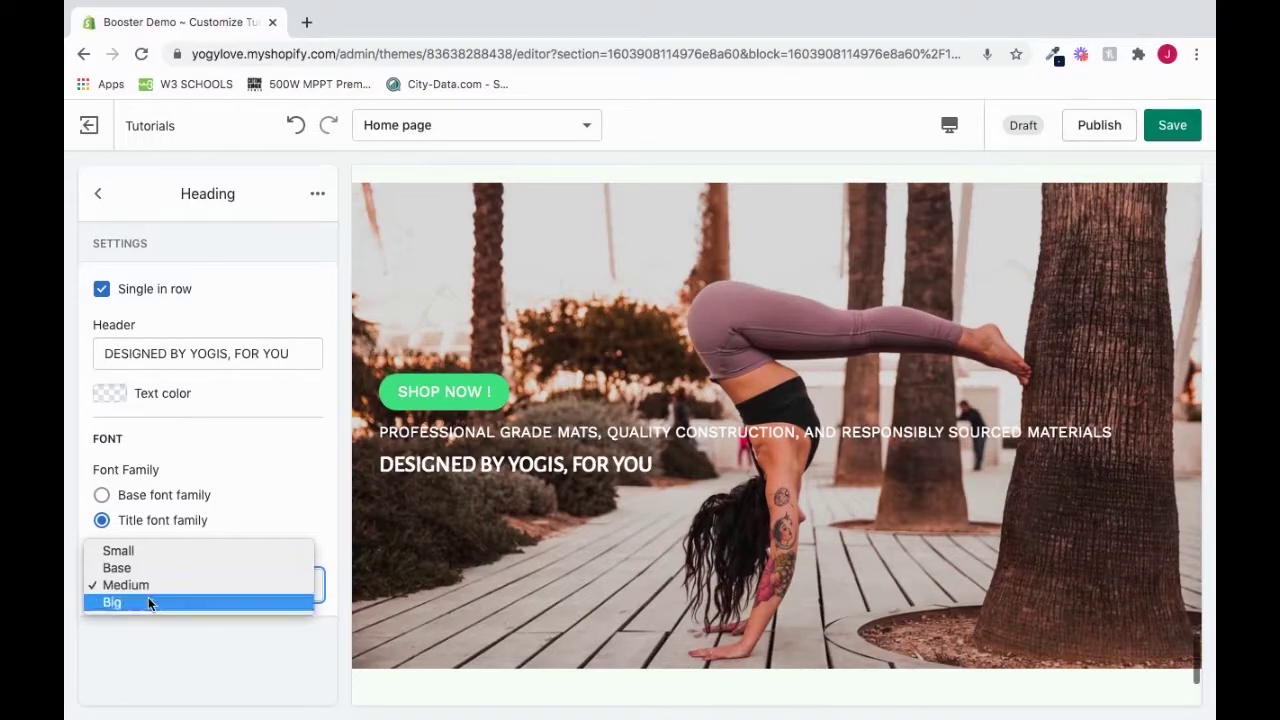
pyautogui.click(150, 602)
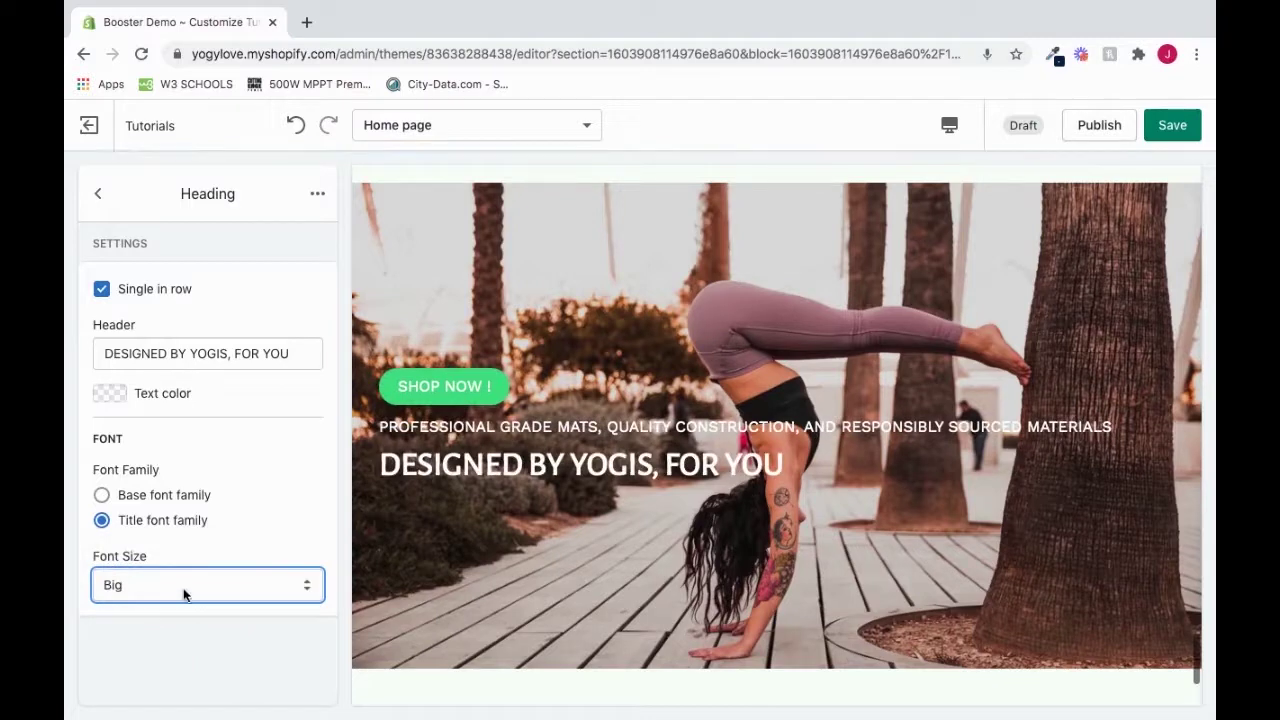
pyautogui.click(183, 585)
pyautogui.click(191, 534)
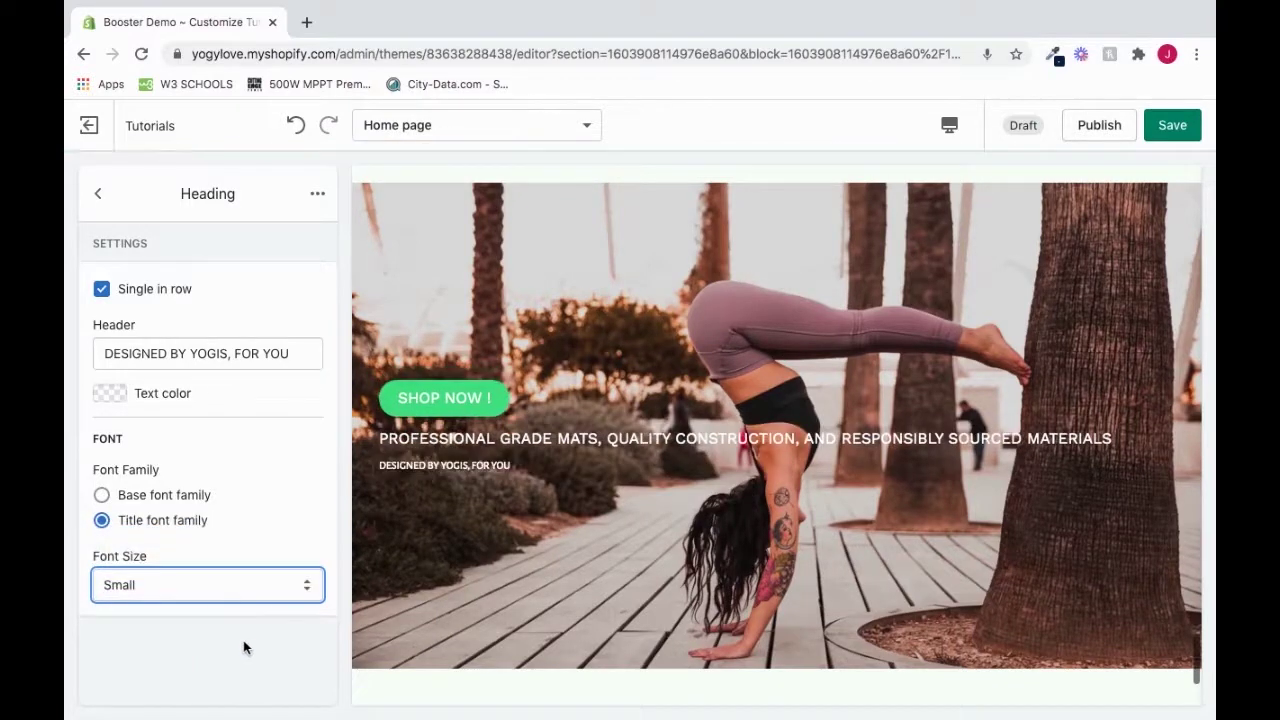
pyautogui.click(214, 586)
pyautogui.click(212, 637)
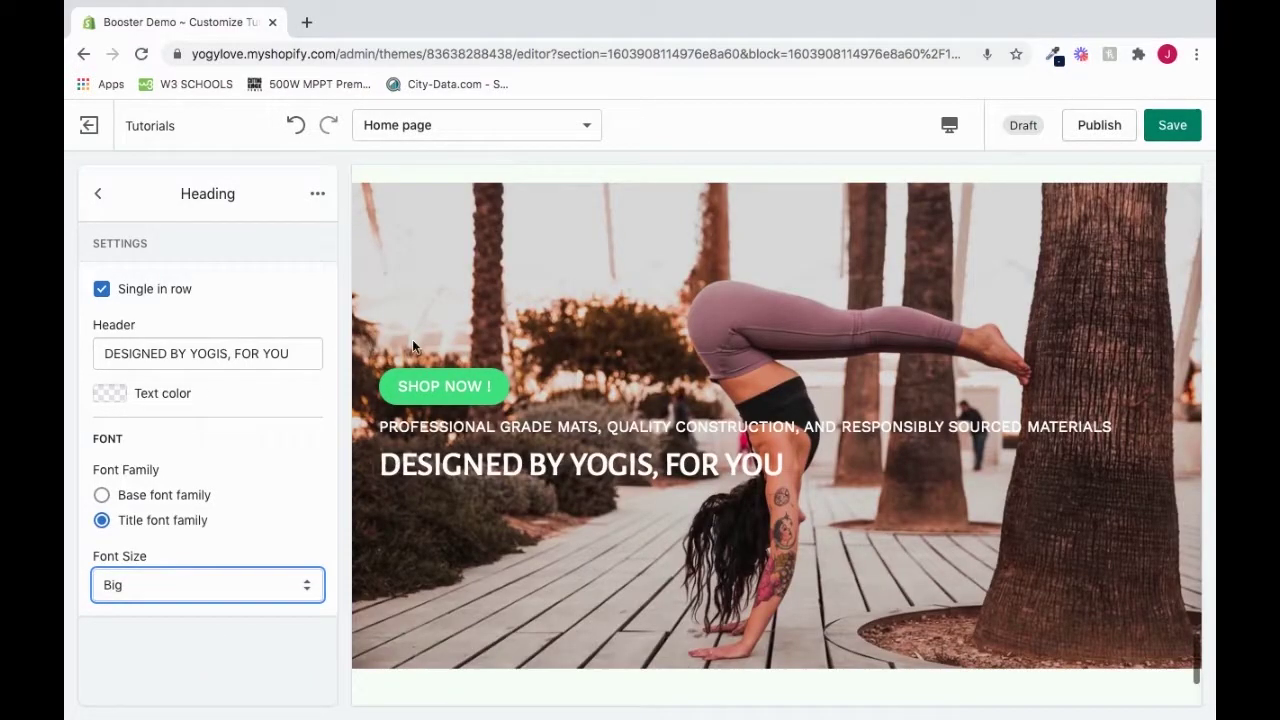
pyautogui.click(98, 194)
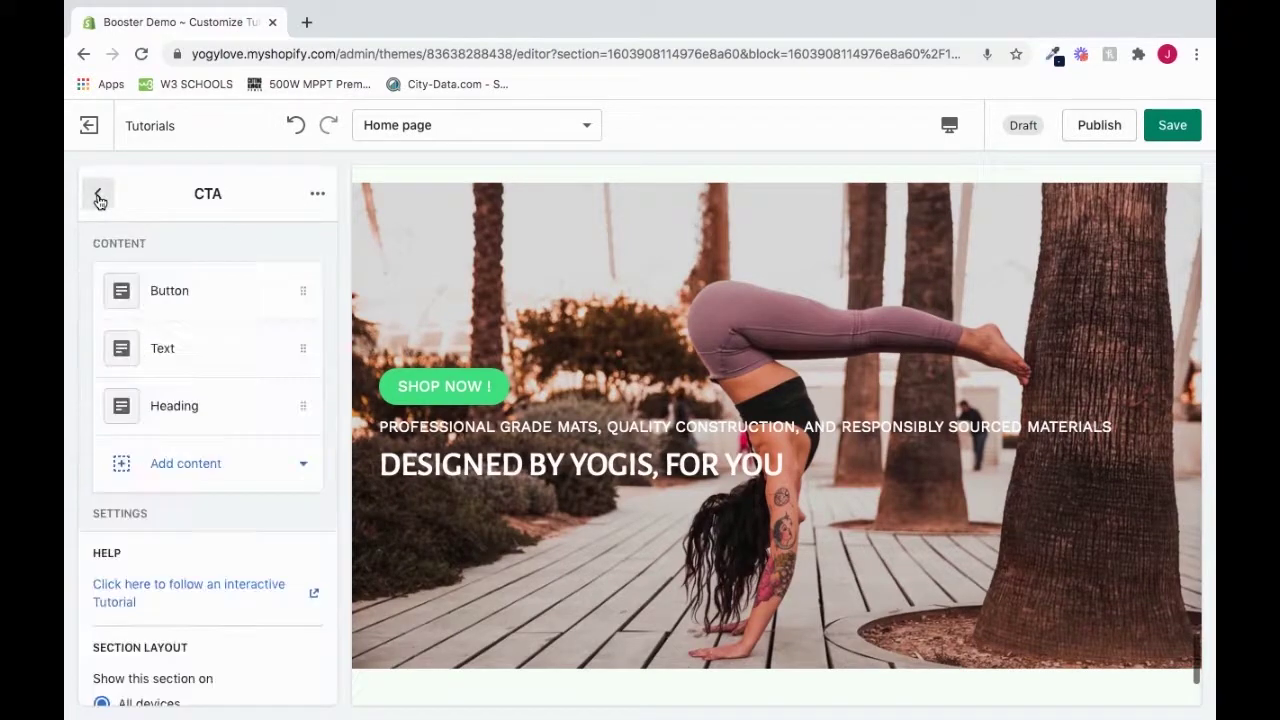
# Move the Heading block to the top and add a Newsletter block to the CTA banner
pyautogui.moveTo(198, 414); pyautogui.dragTo(206, 294)
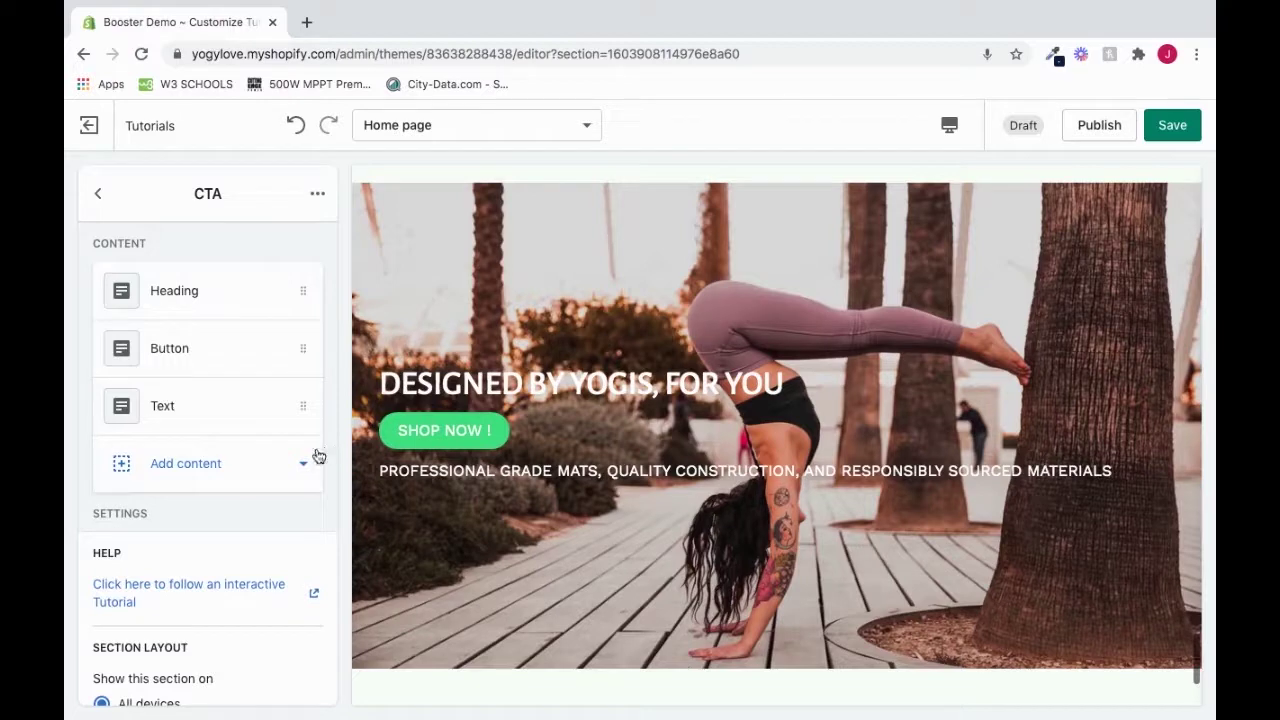
pyautogui.click(201, 470)
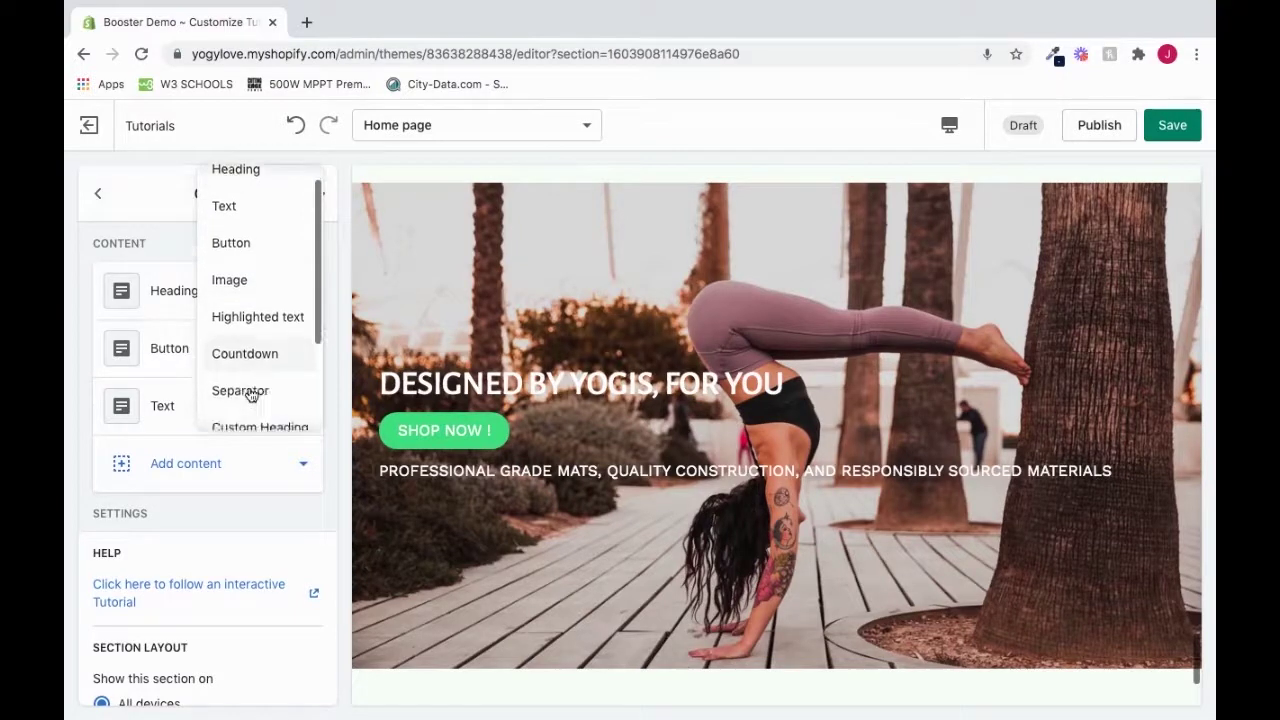
pyautogui.scroll(-3, 245, 405)
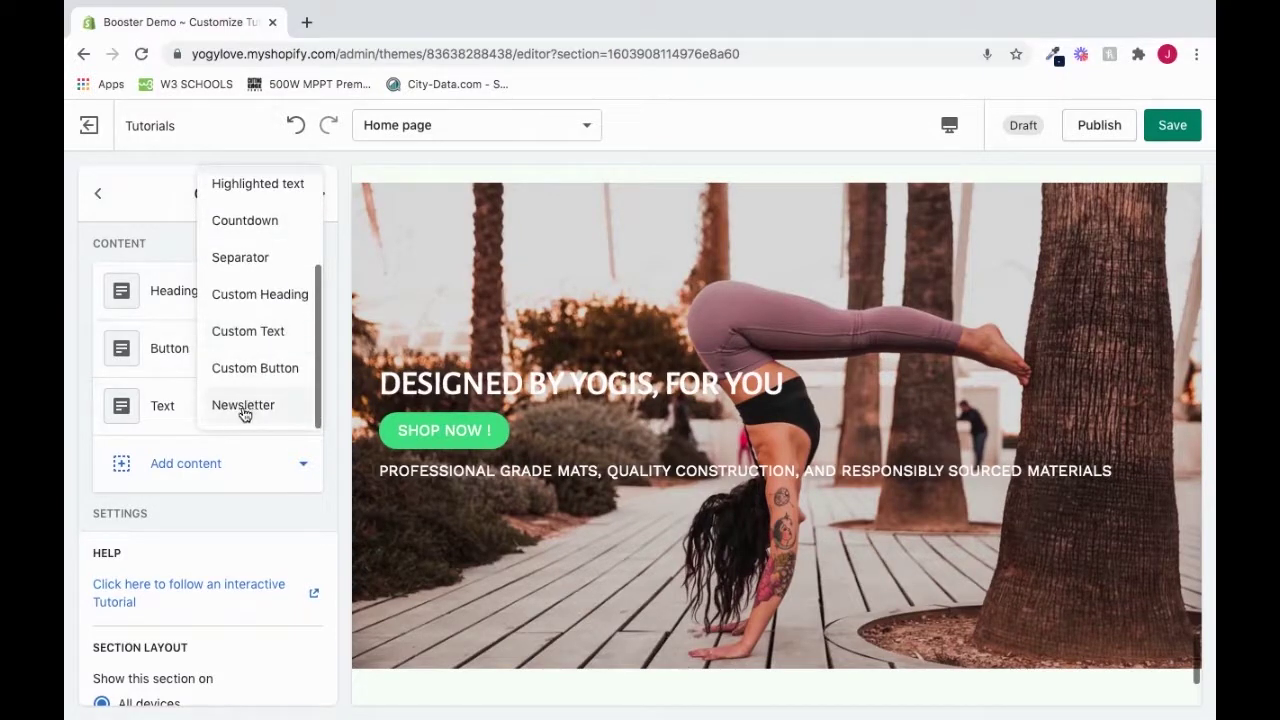
pyautogui.click(240, 407)
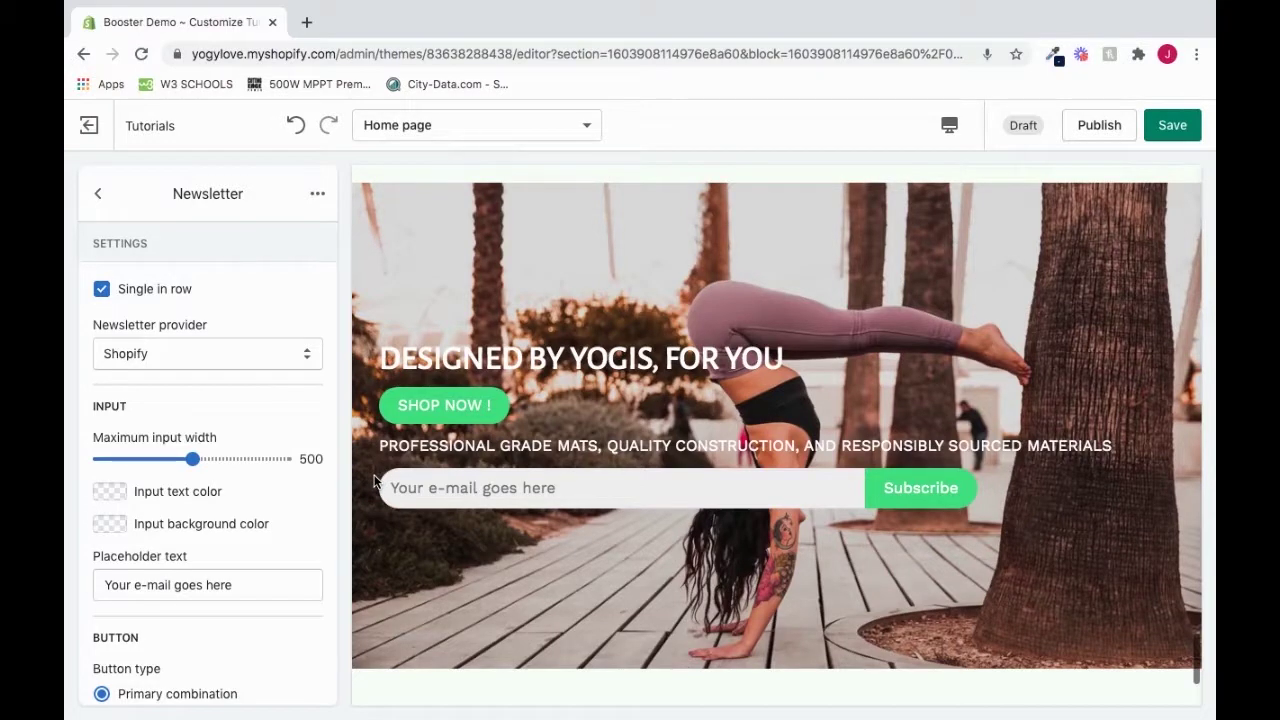
# Keep Shopify as the newsletter provider and widen the maximum input width from 500 to 540
pyautogui.click(254, 360)
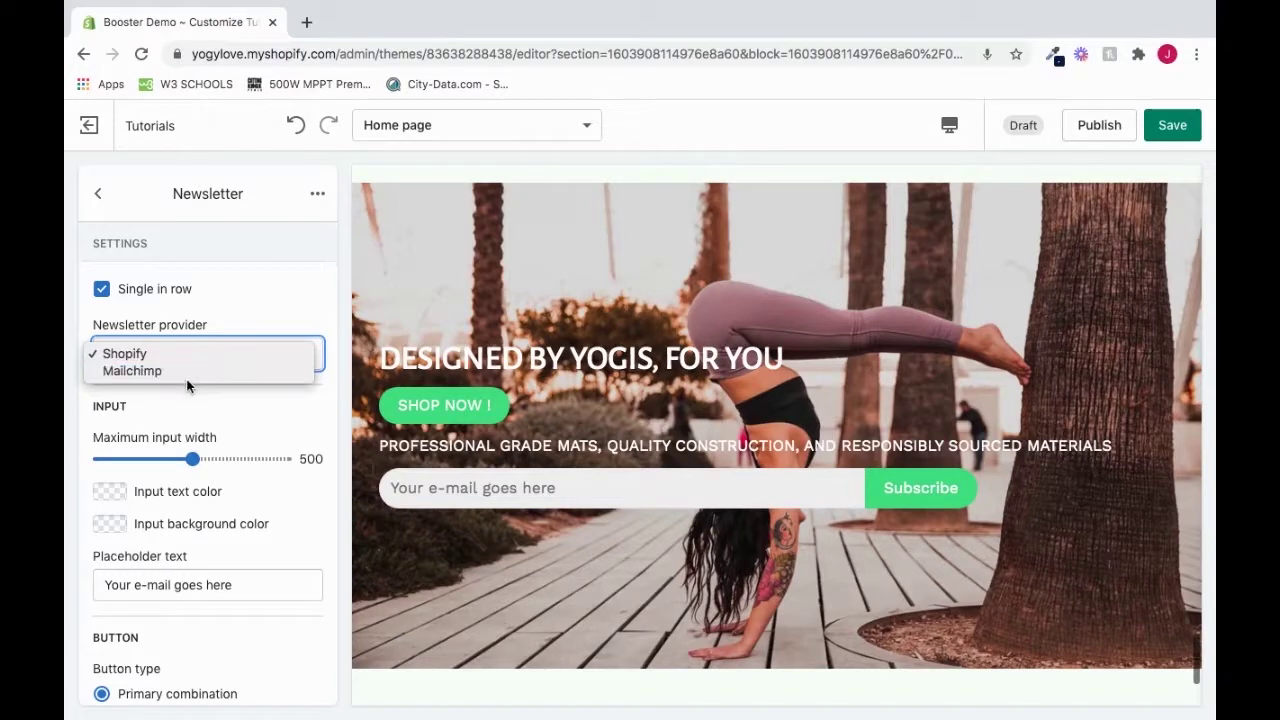
pyautogui.click(297, 401)
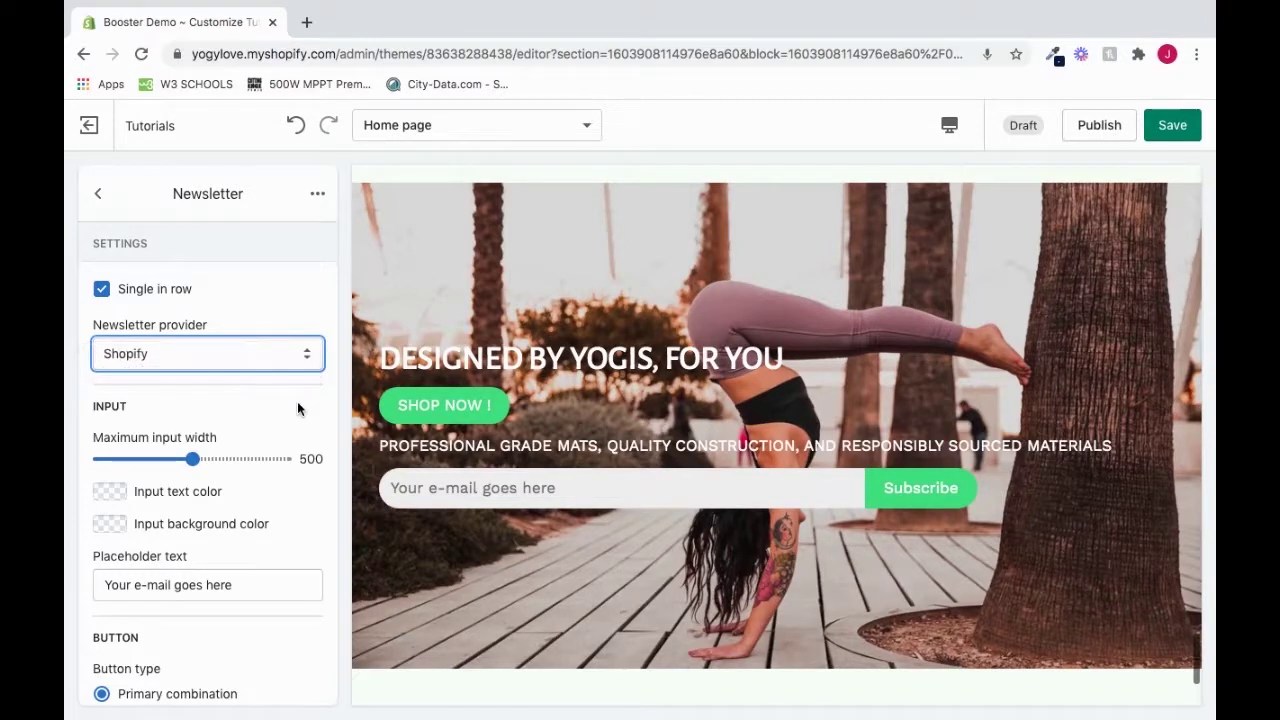
pyautogui.scroll(-1, 297, 401)
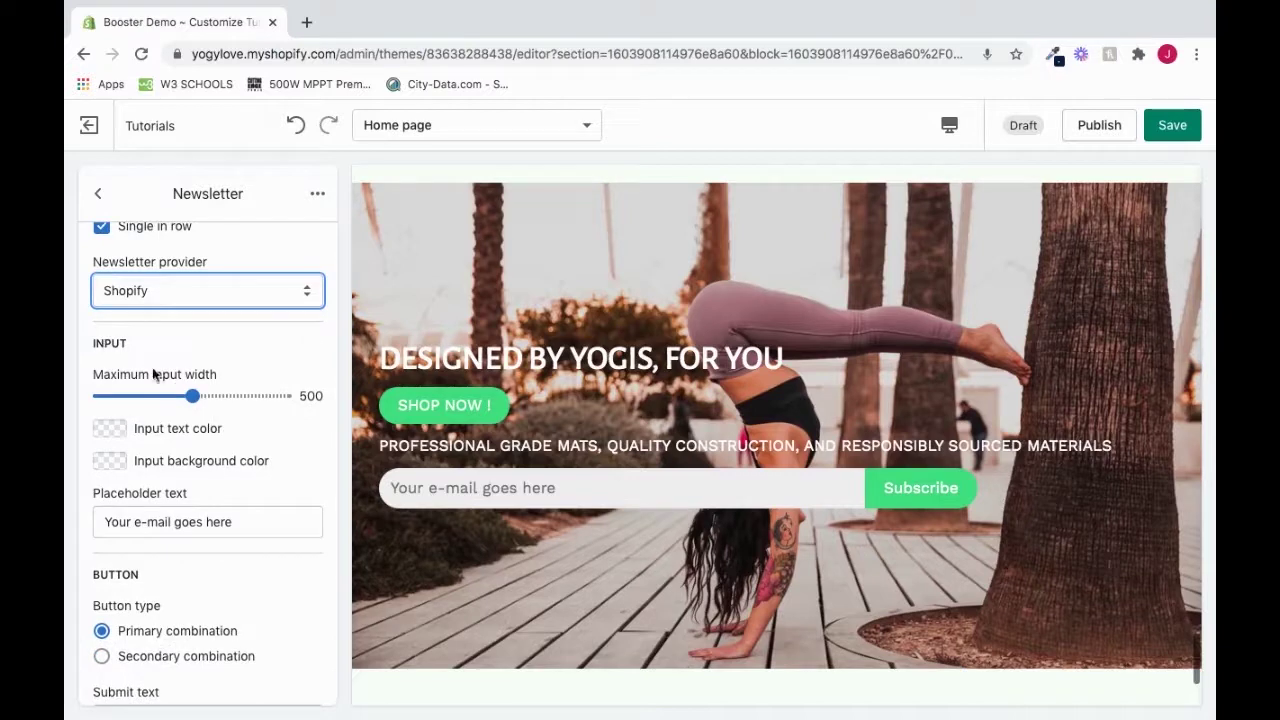
pyautogui.moveTo(190, 395)
pyautogui.mouseDown()
pyautogui.moveTo(140, 396)
pyautogui.moveTo(200, 397)
pyautogui.mouseUp()
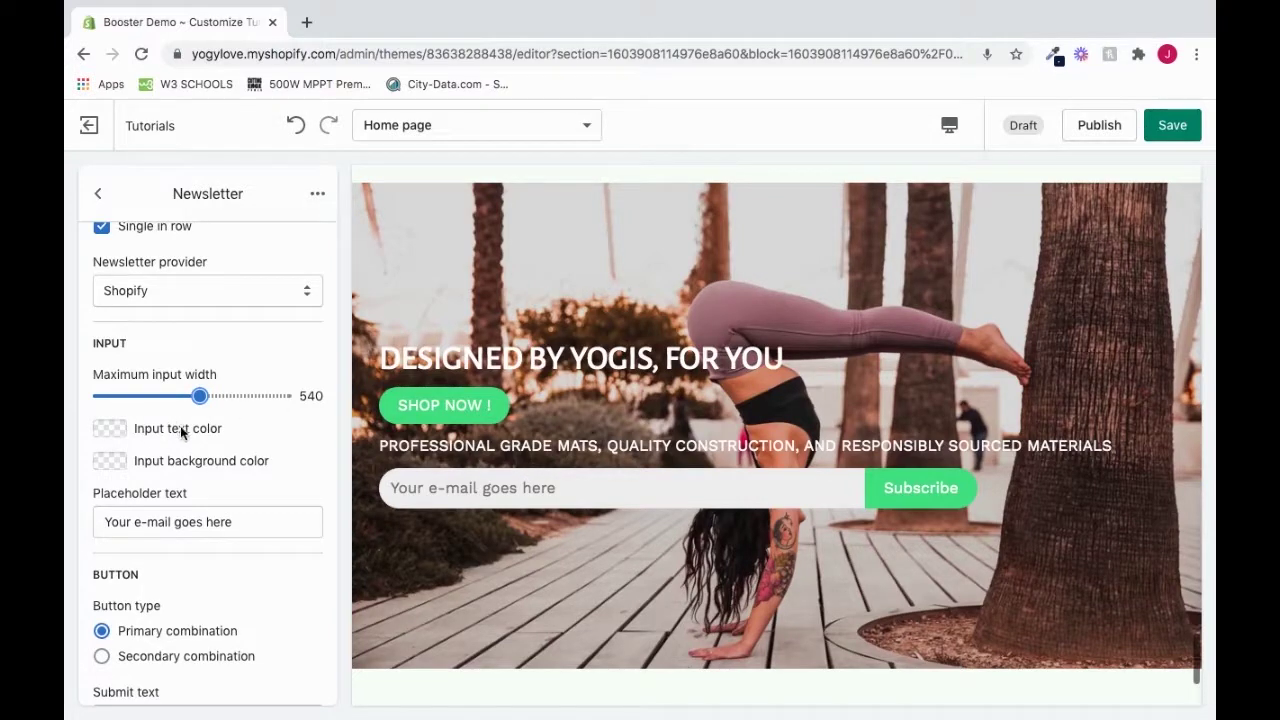
# Try red text and a bright blue background on the newsletter e-mail input
pyautogui.click(110, 428)
pyautogui.click(187, 483)
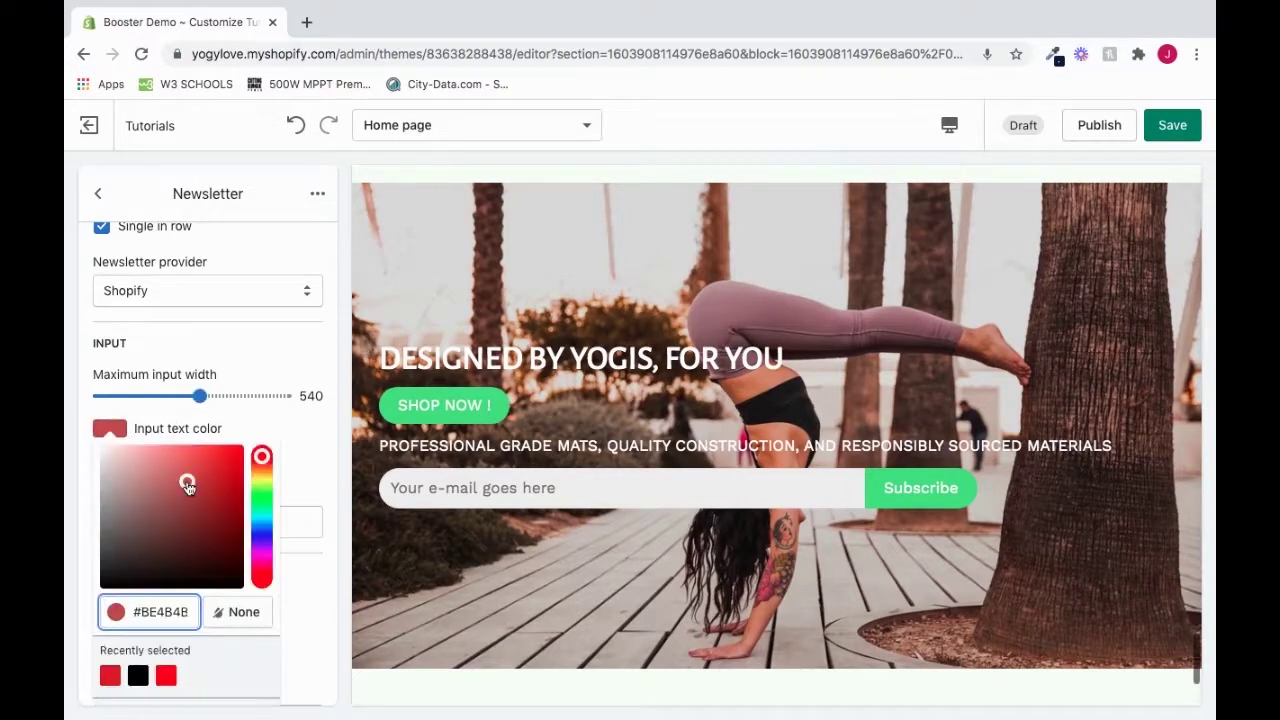
pyautogui.moveTo(187, 483); pyautogui.dragTo(284, 430)
pyautogui.click(302, 428)
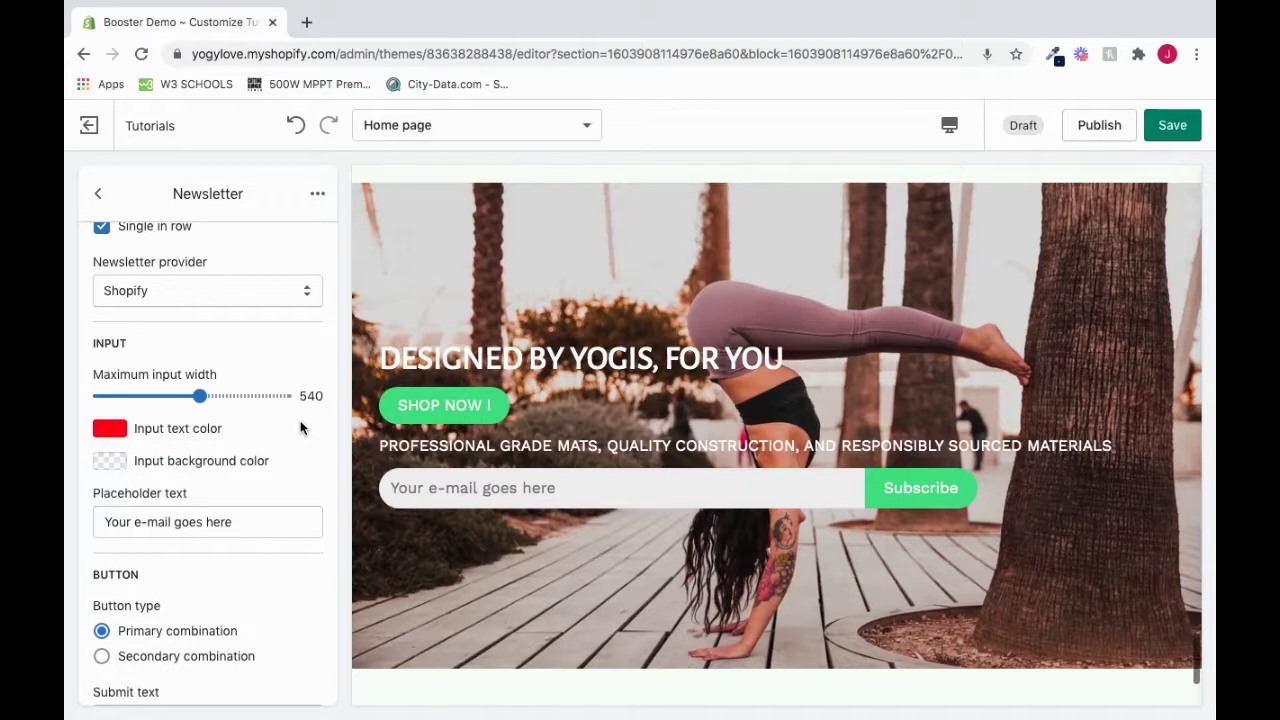
pyautogui.click(112, 463)
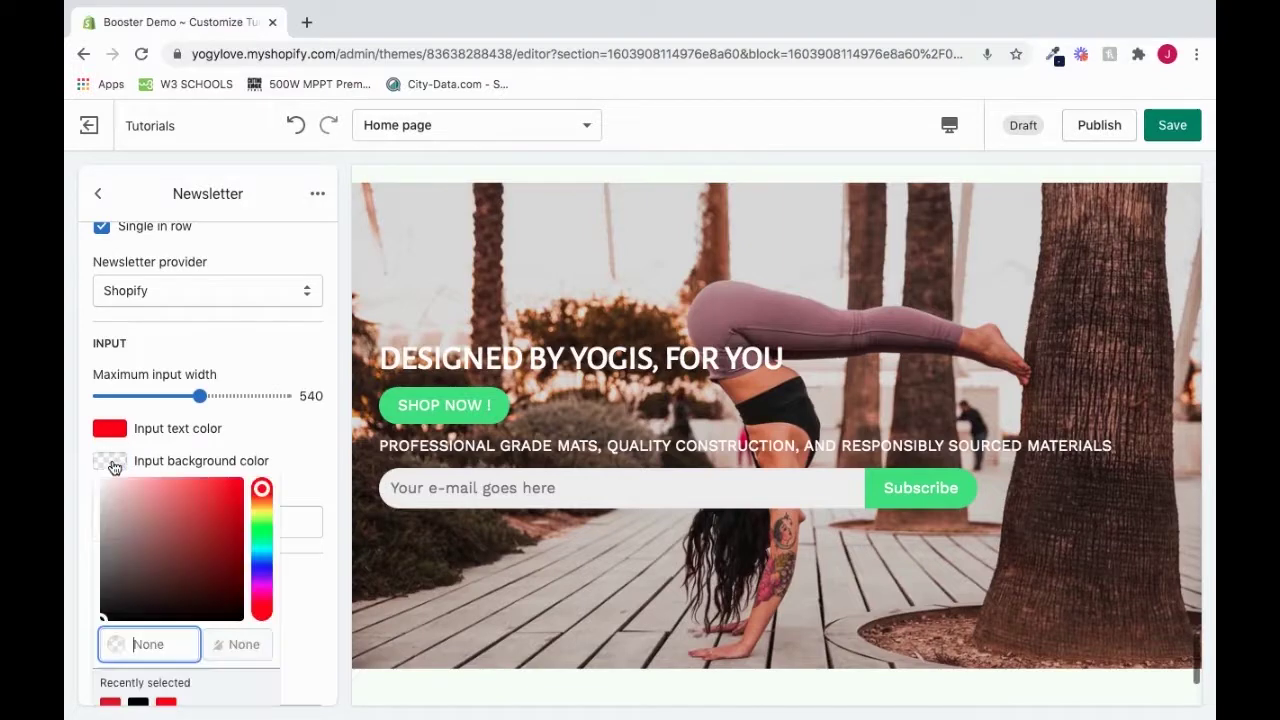
pyautogui.click(261, 564)
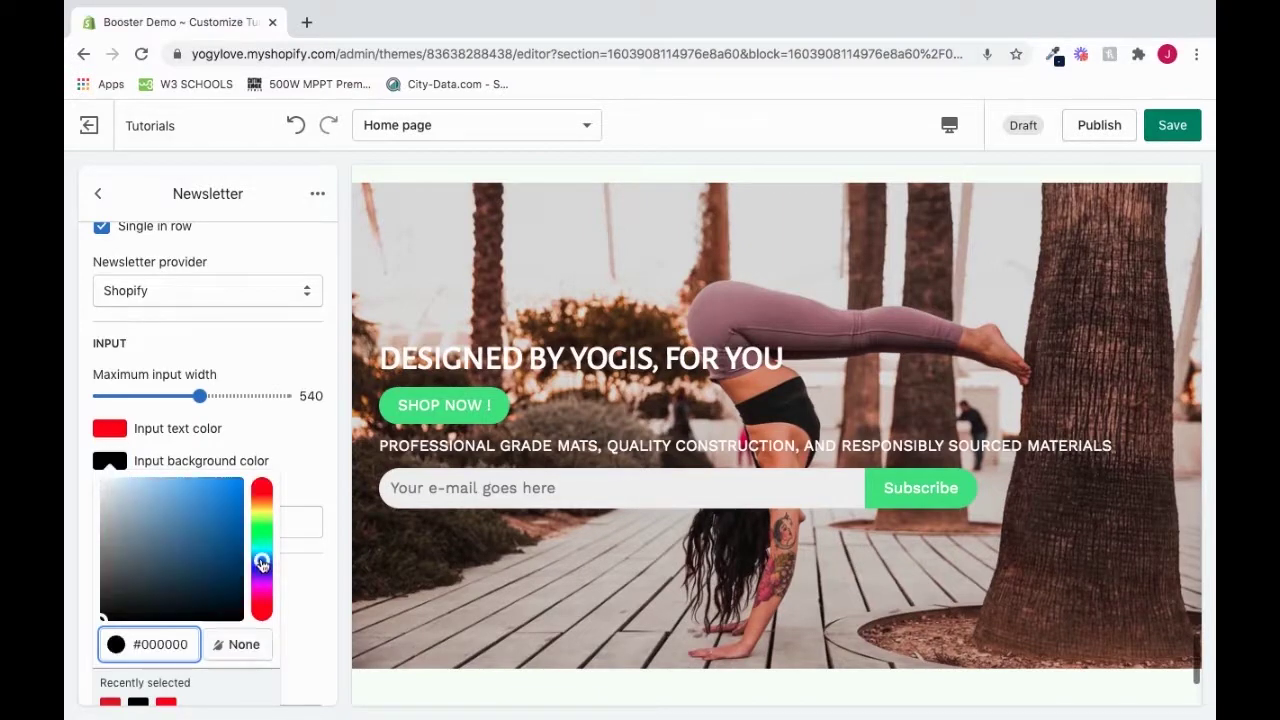
pyautogui.moveTo(240, 555); pyautogui.dragTo(278, 445)
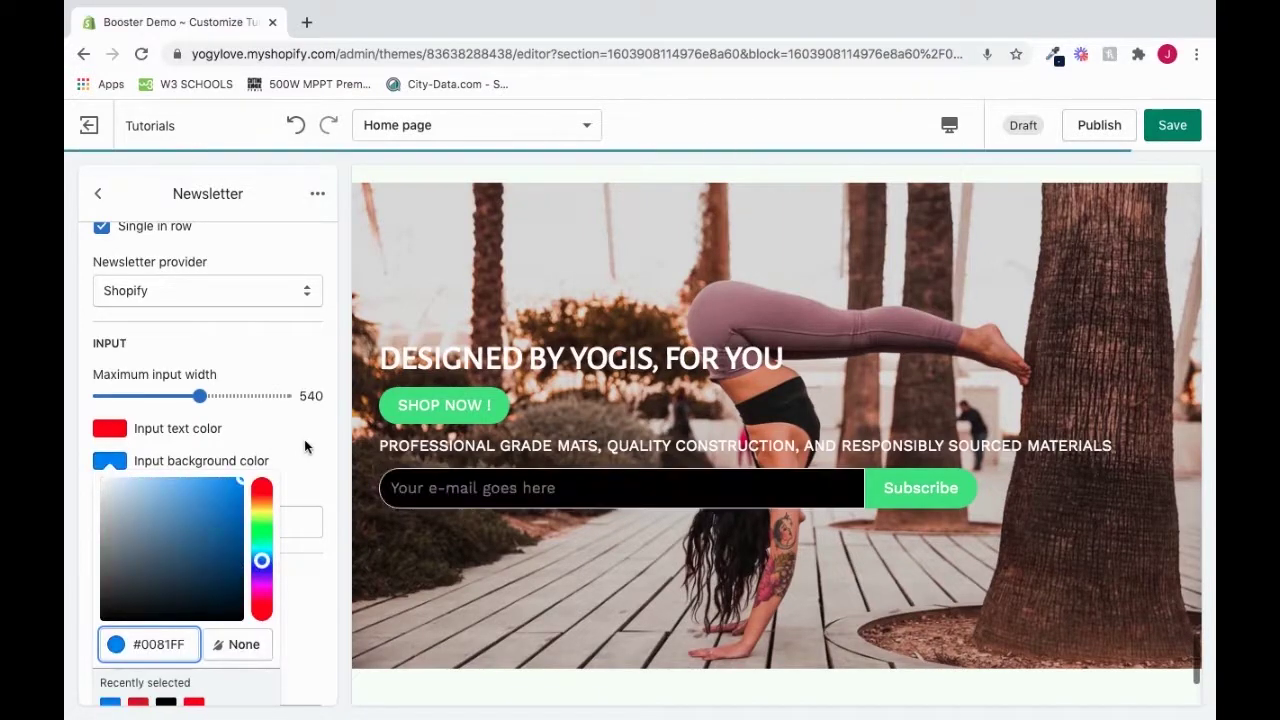
pyautogui.click(304, 439)
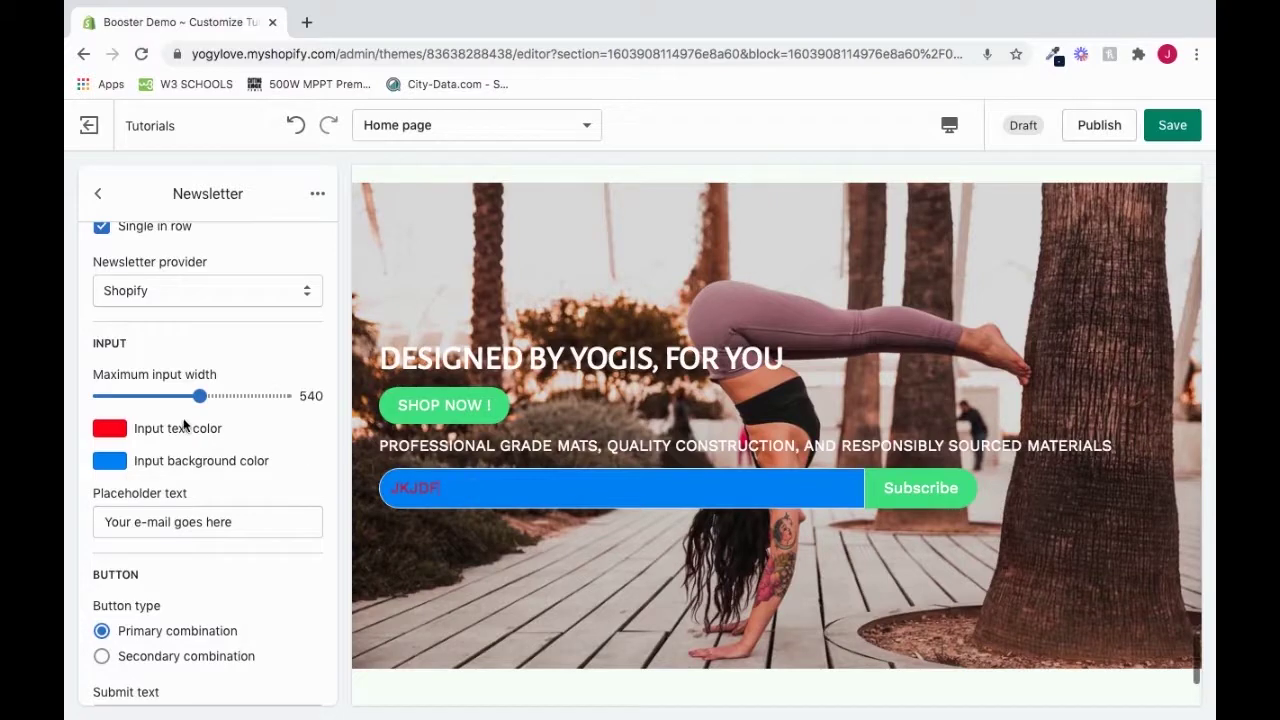
pyautogui.press('Return')
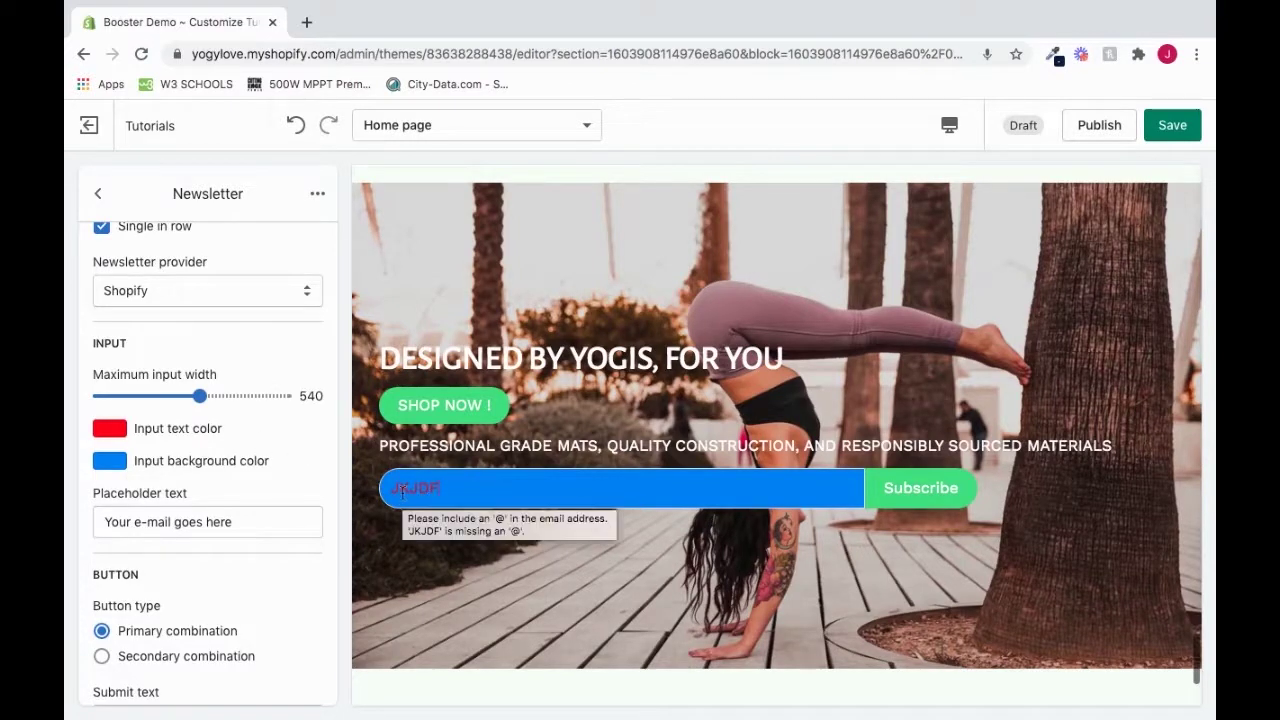
# Clear the e-mail input's text and background colours to None
pyautogui.click(110, 428)
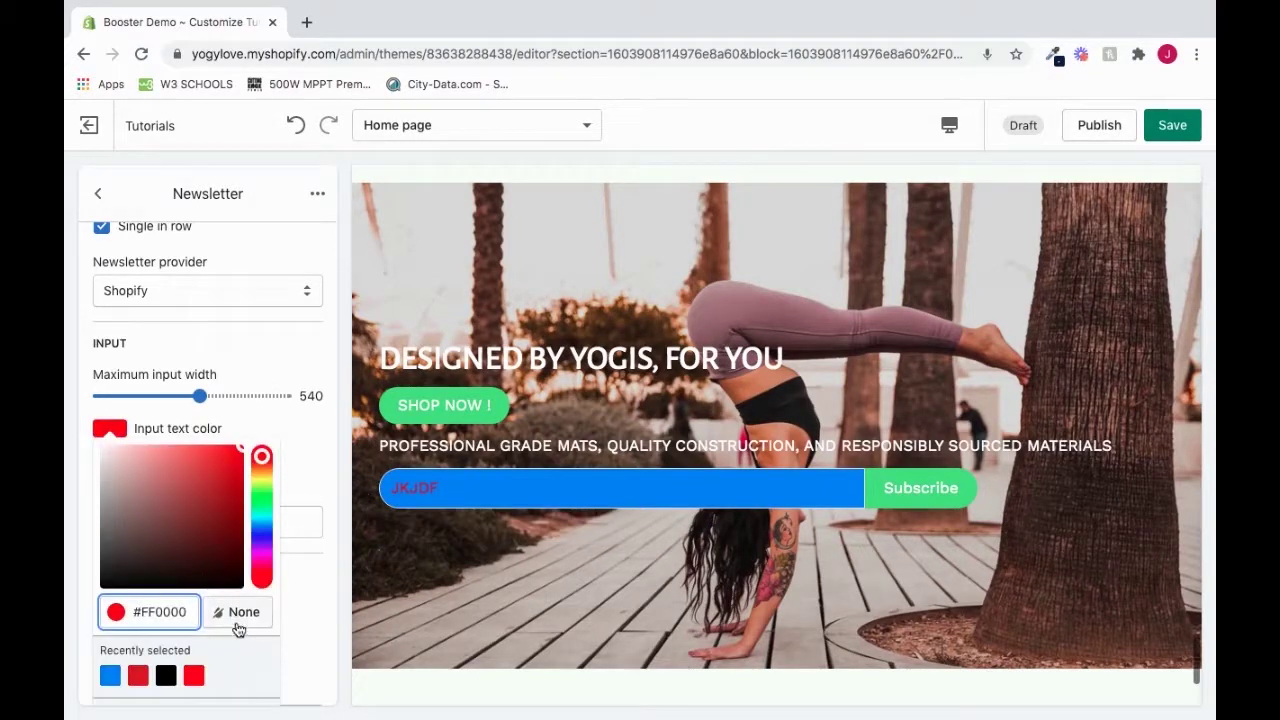
pyautogui.click(237, 616)
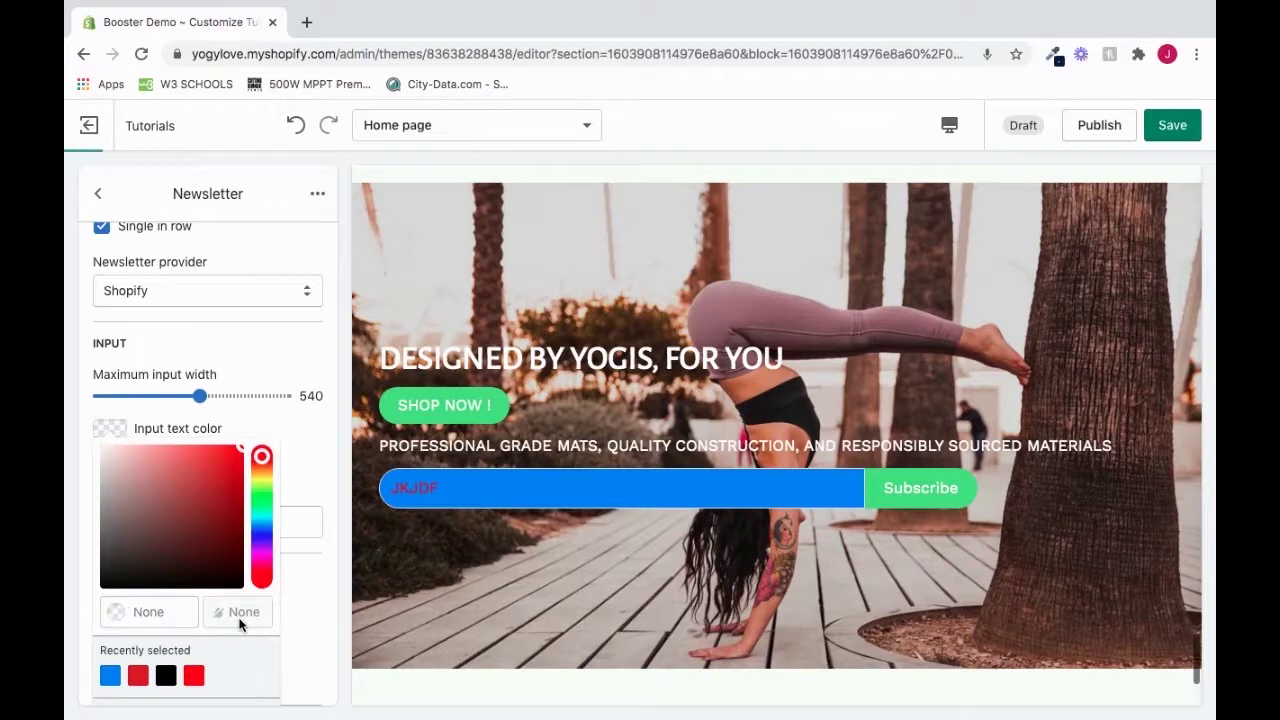
pyautogui.click(297, 449)
pyautogui.click(110, 461)
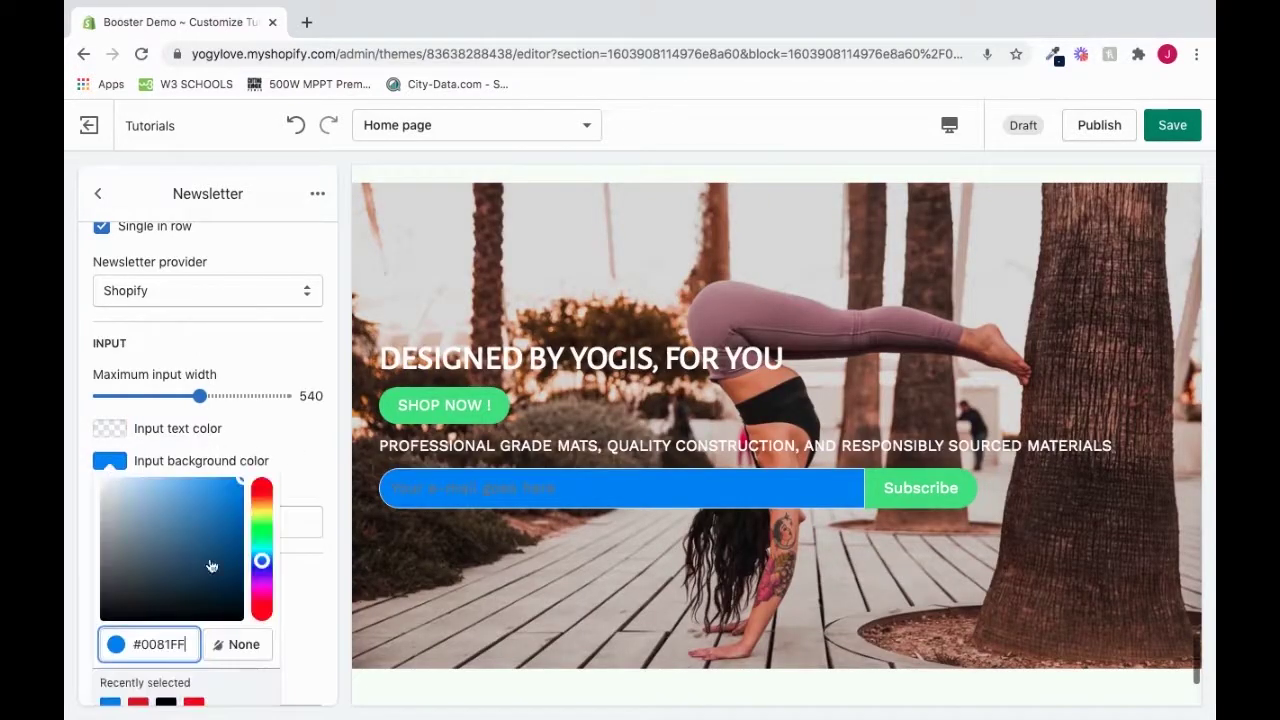
pyautogui.click(237, 645)
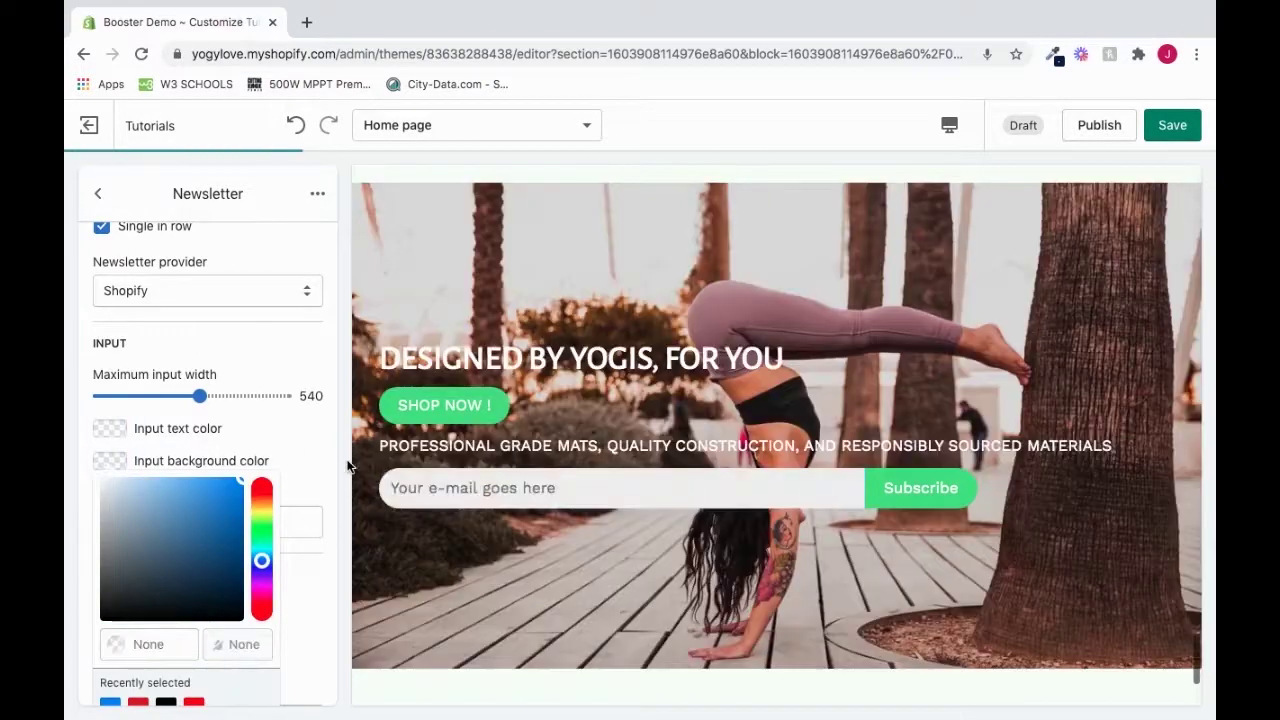
pyautogui.click(318, 463)
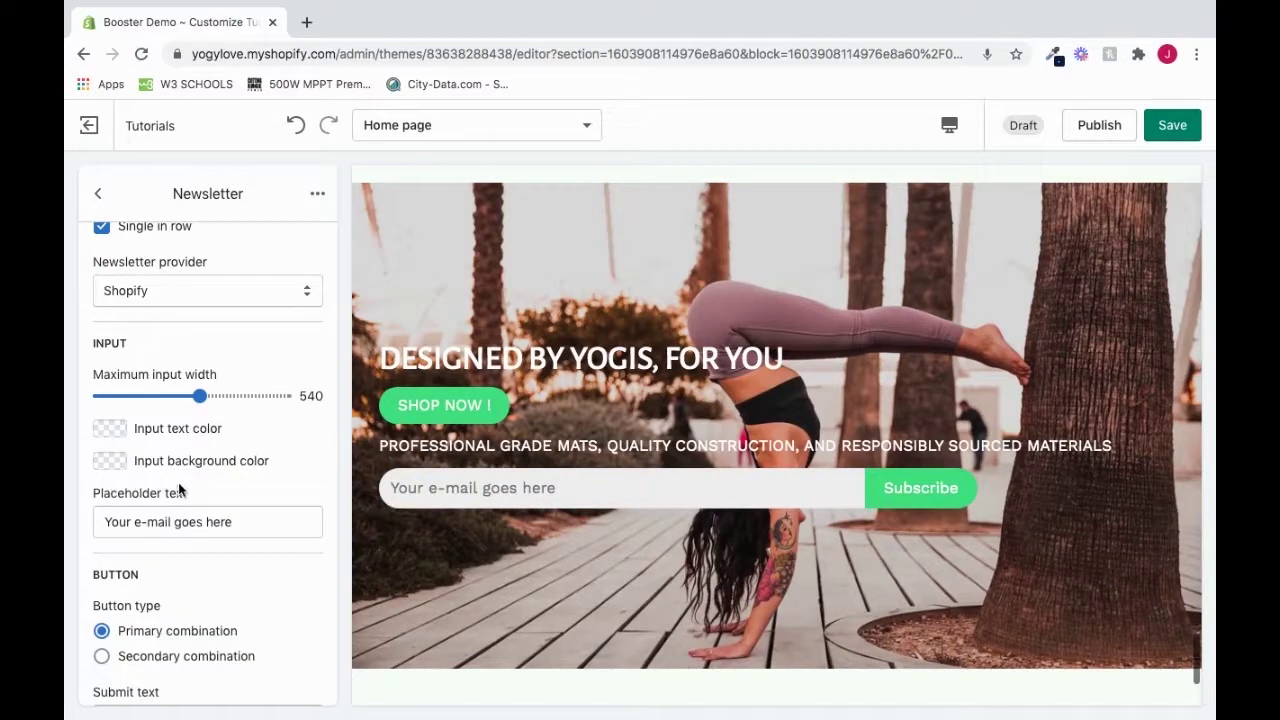
# Replace the placeholder 'Your e-mail goes here' with 'Place your email here'
pyautogui.moveTo(249, 531); pyautogui.dragTo(98, 507)
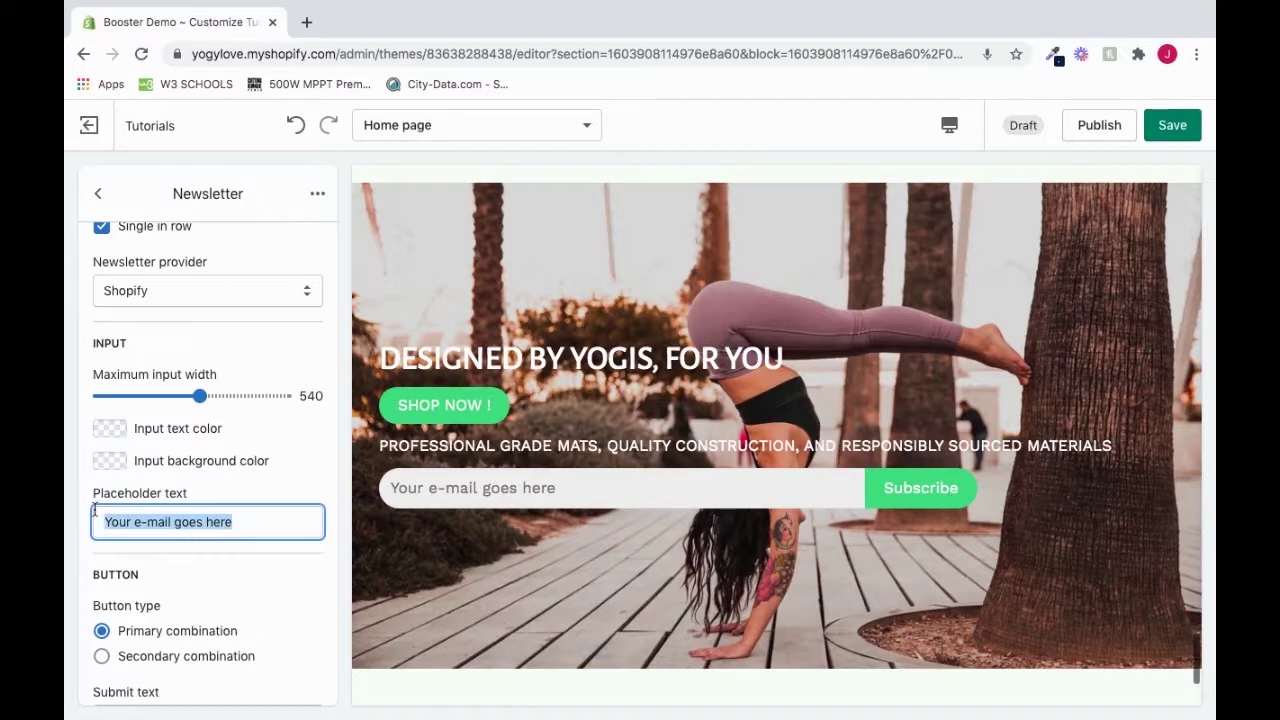
pyautogui.write('p')
pyautogui.press('BackSpace')
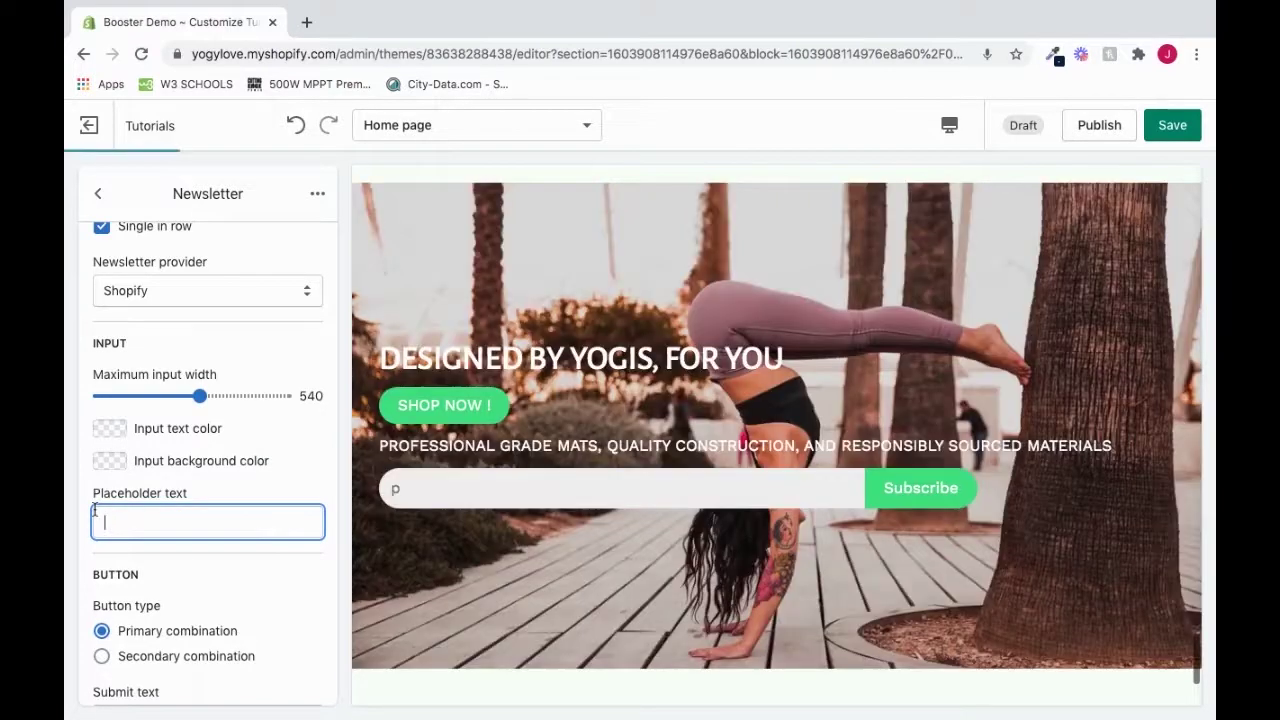
pyautogui.write('Place you')
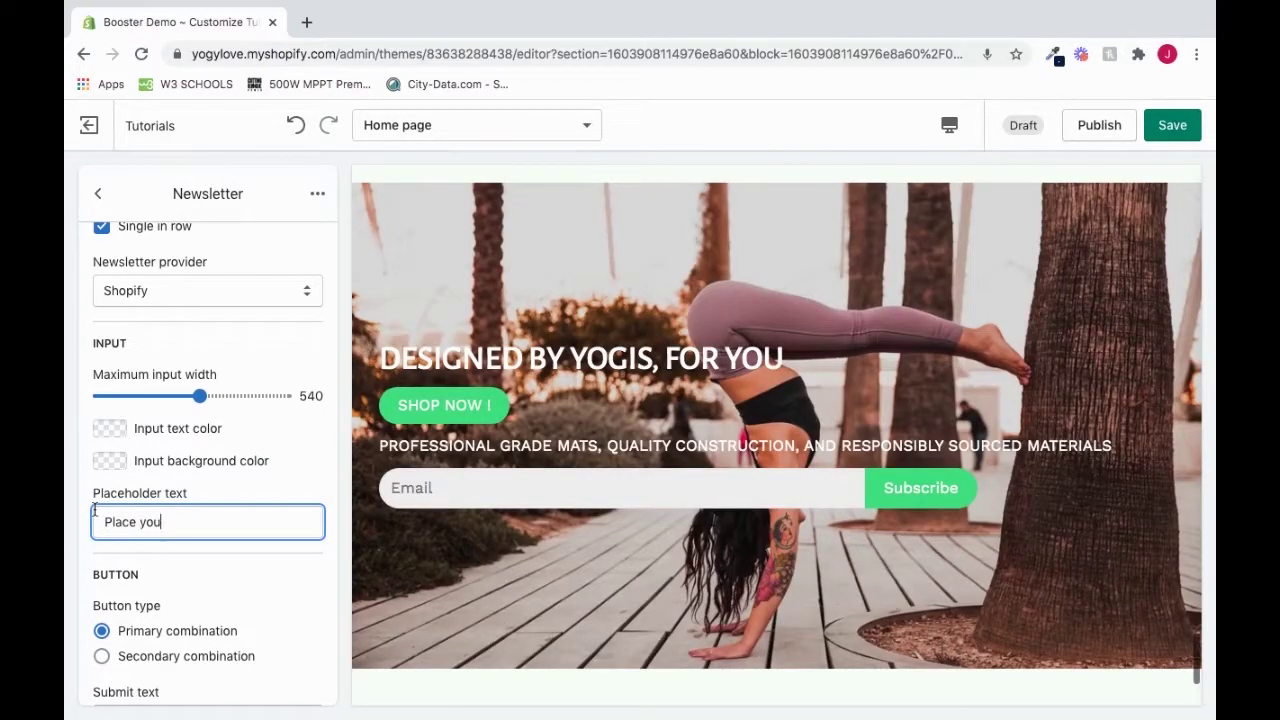
pyautogui.write('r email here')
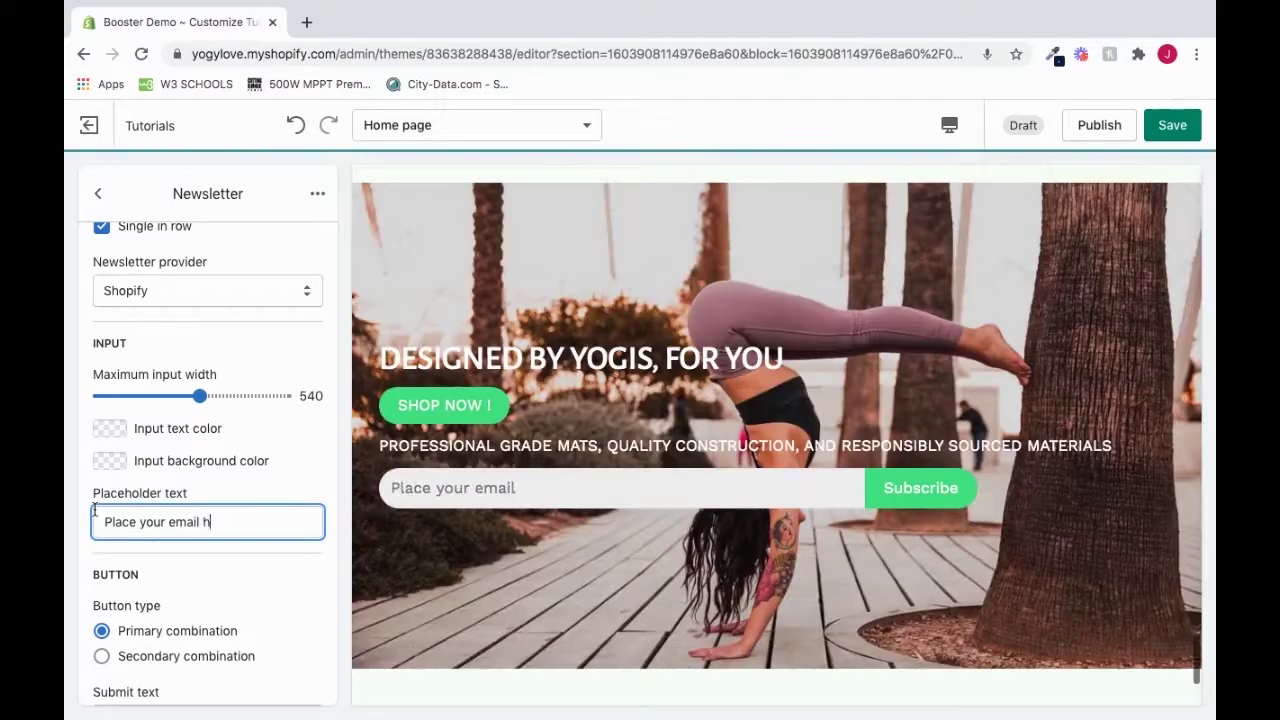
pyautogui.click(299, 486)
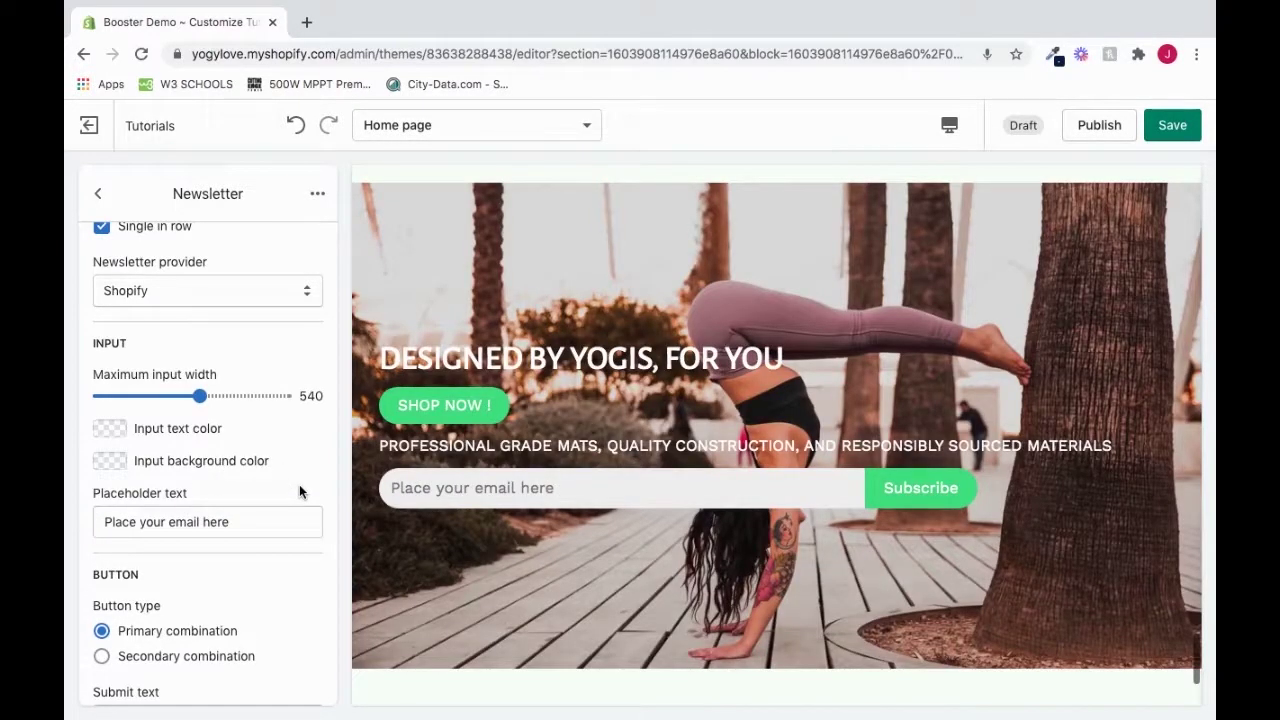
pyautogui.scroll(-1, 299, 486)
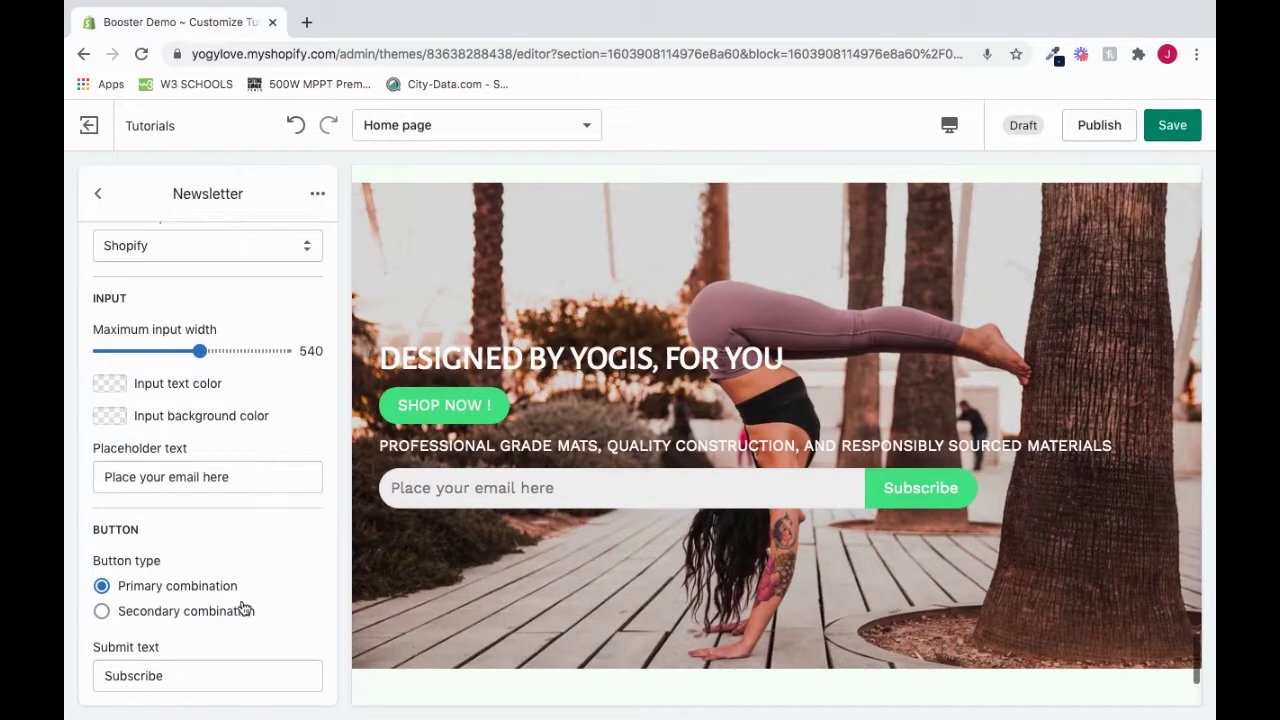
# Try the Secondary colour combination on the Subscribe button, then revert to Primary
pyautogui.click(103, 613)
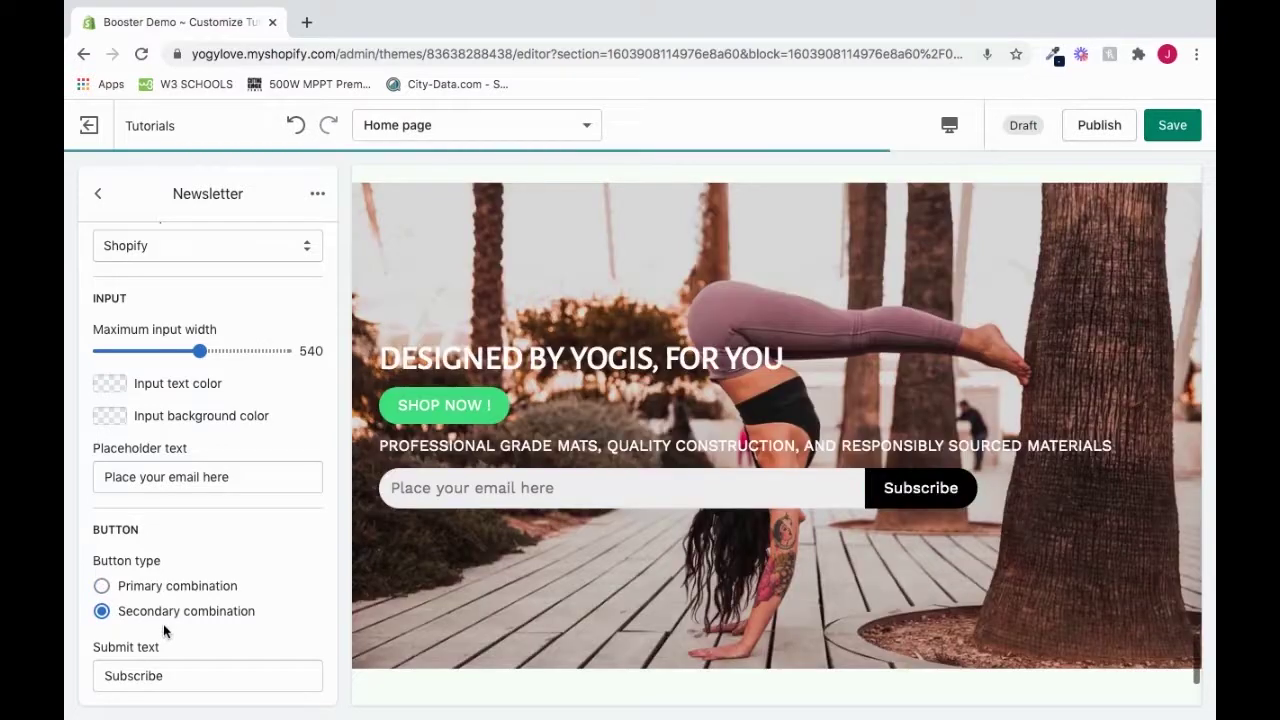
pyautogui.click(103, 588)
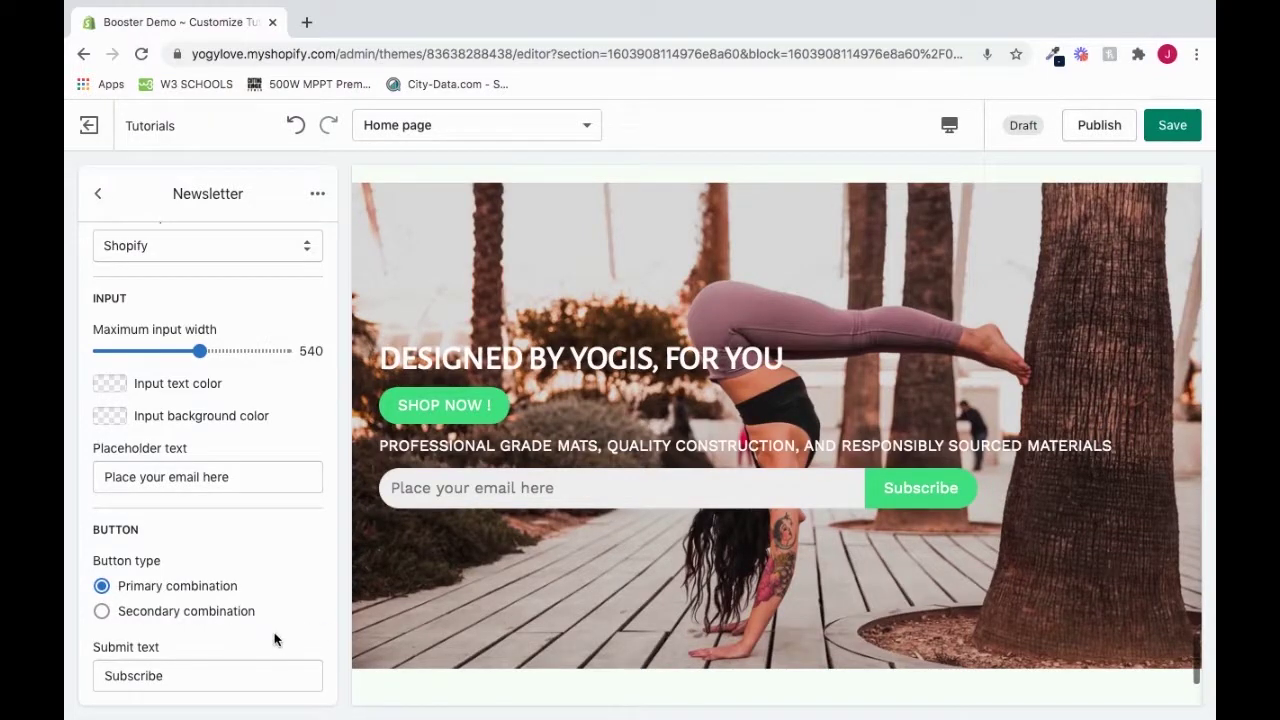
pyautogui.moveTo(220, 672); pyautogui.dragTo(105, 665)
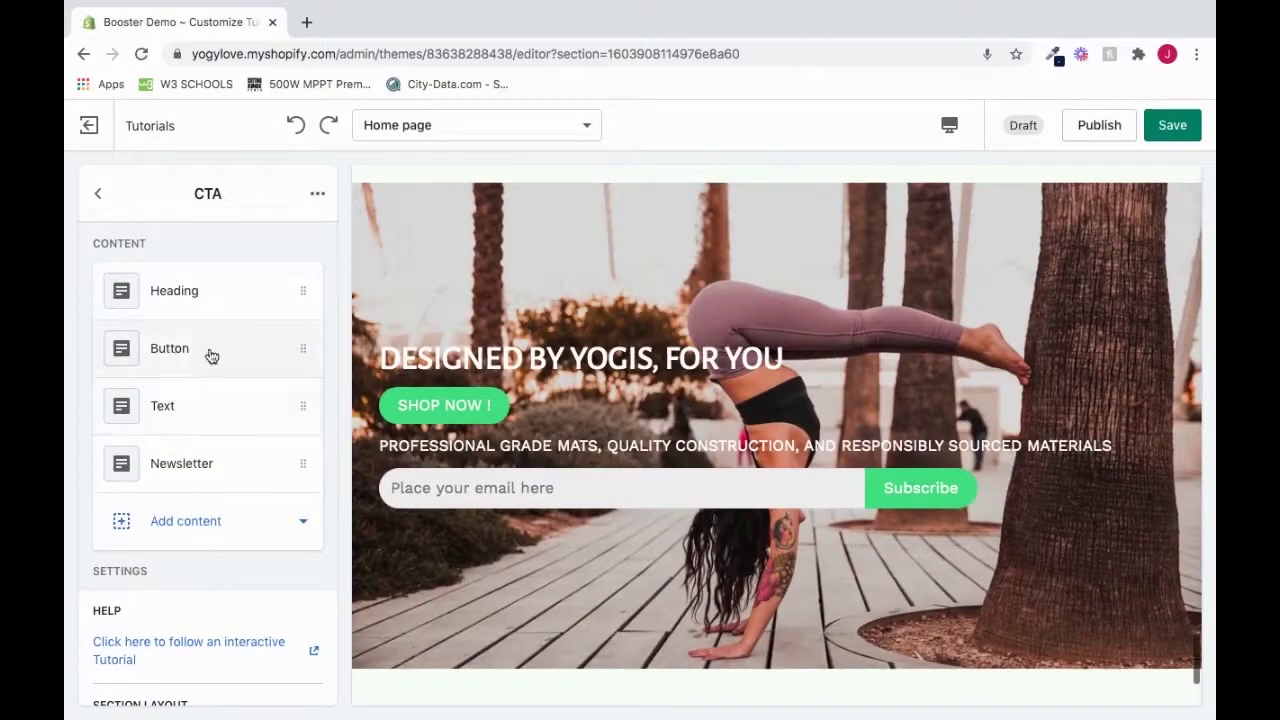
# Change the Button block label to BUY NOW!, then restore it to SHOP NOW !
pyautogui.click(222, 351)
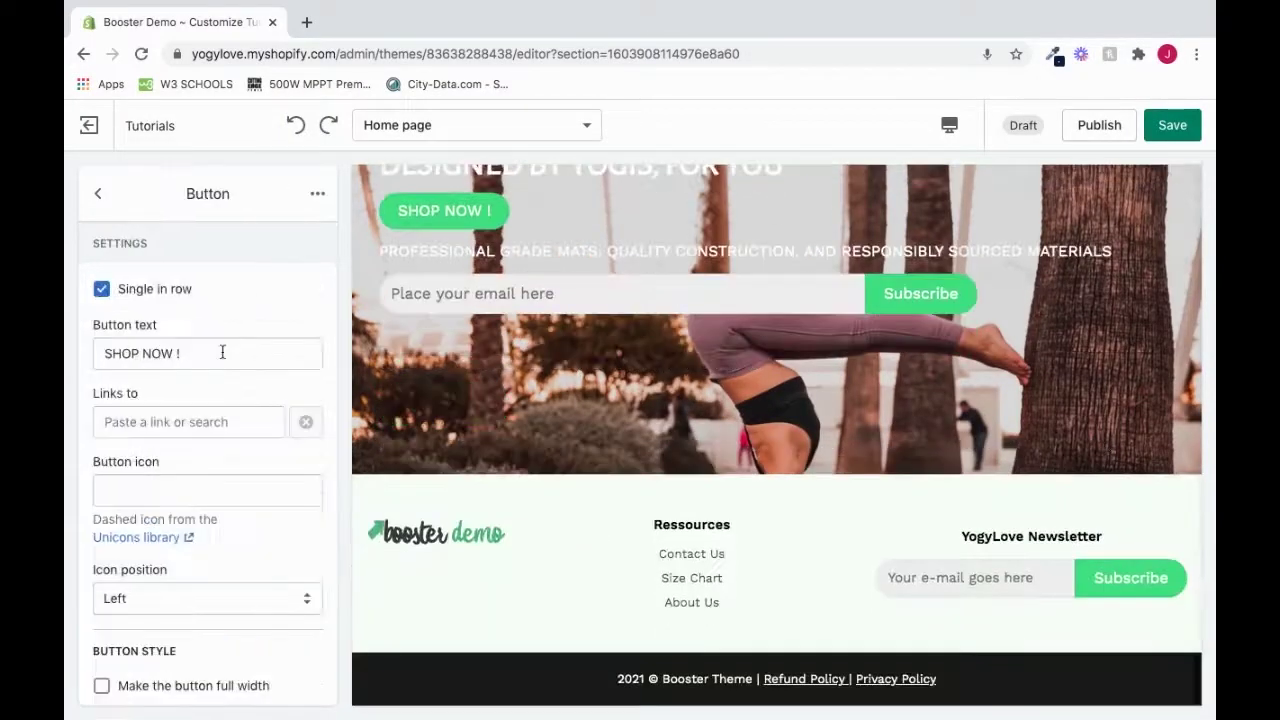
pyautogui.scroll(3, 485, 393)
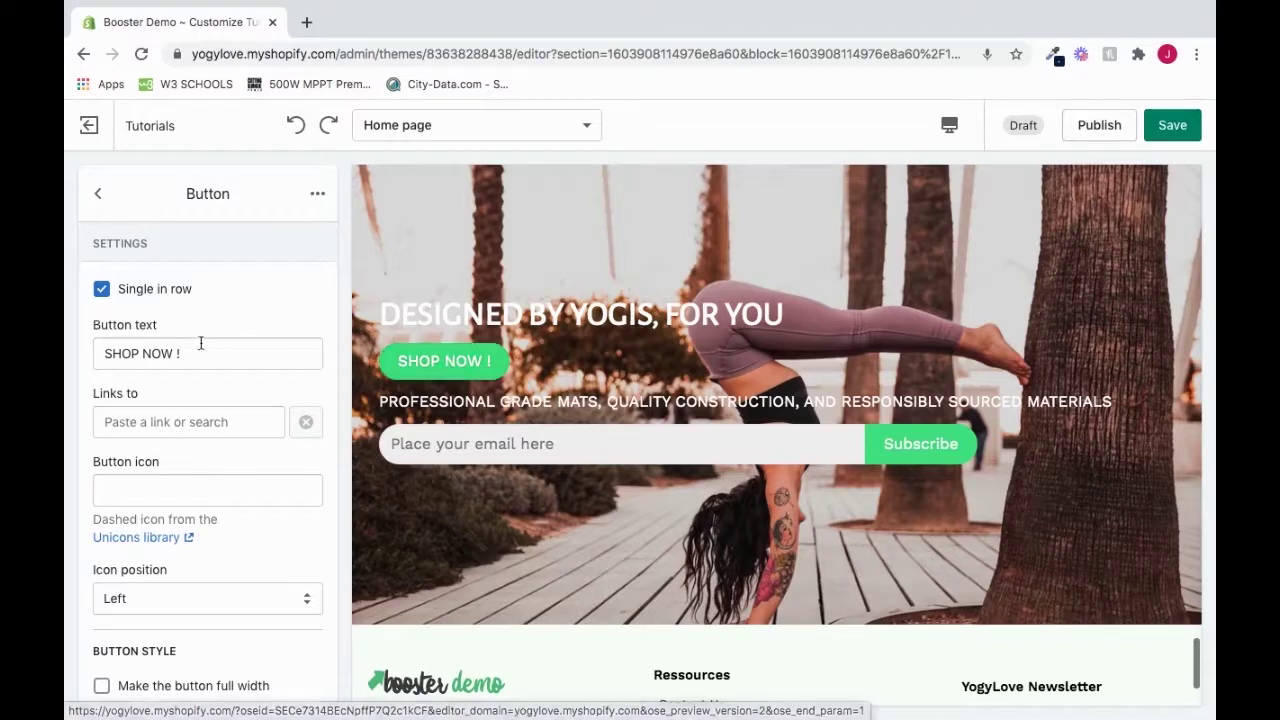
pyautogui.moveTo(185, 353); pyautogui.dragTo(65, 350)
pyautogui.write('BU')
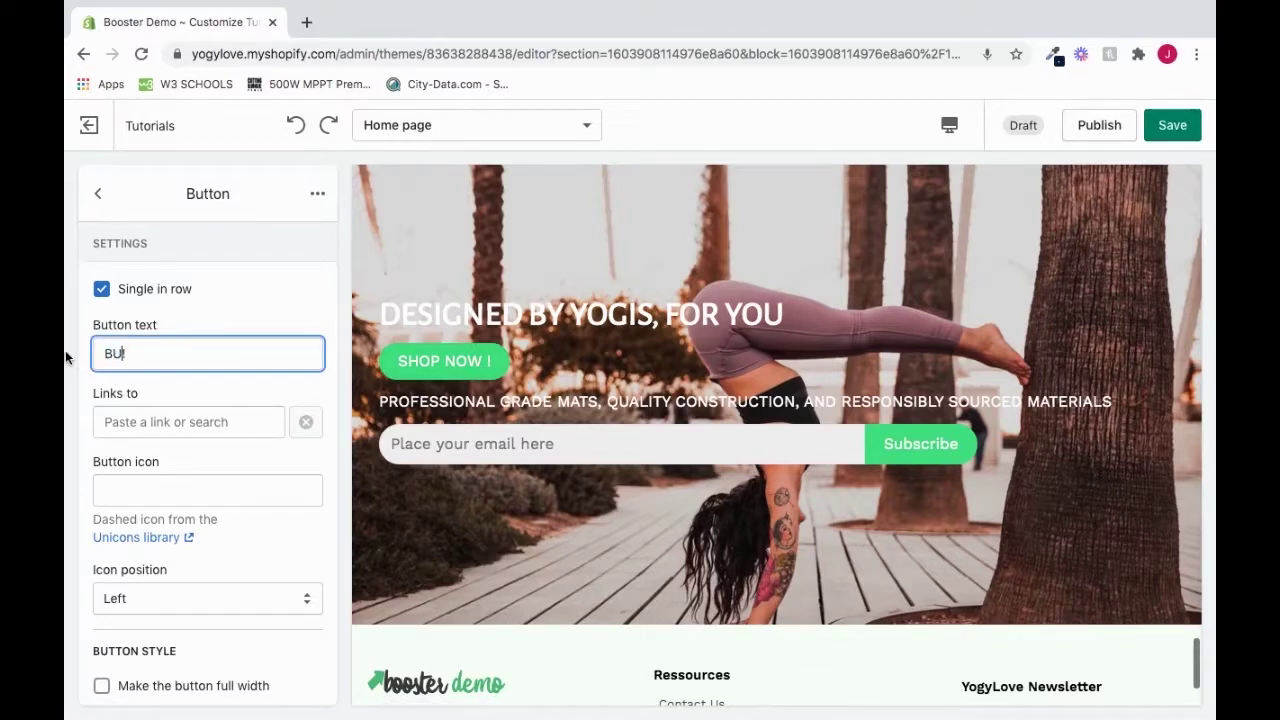
pyautogui.write('Y NOW!')
pyautogui.click(268, 320)
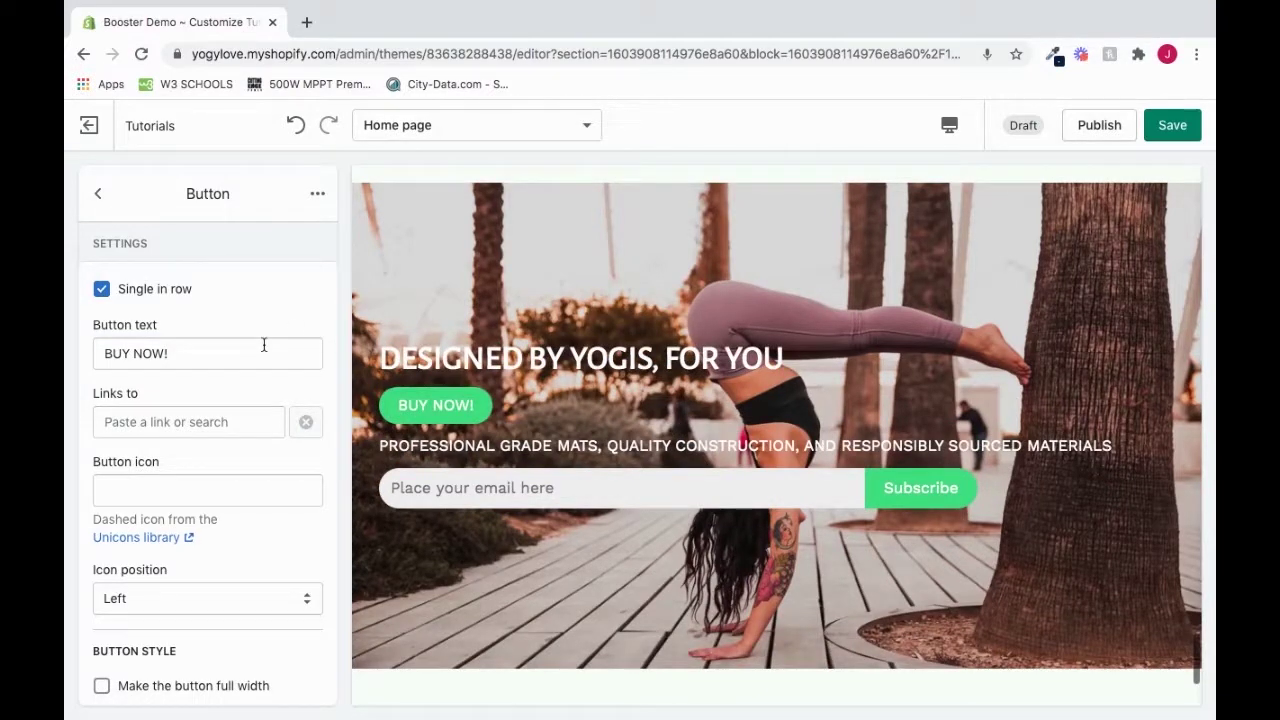
pyautogui.click(191, 353)
pyautogui.tripleClick(191, 353)
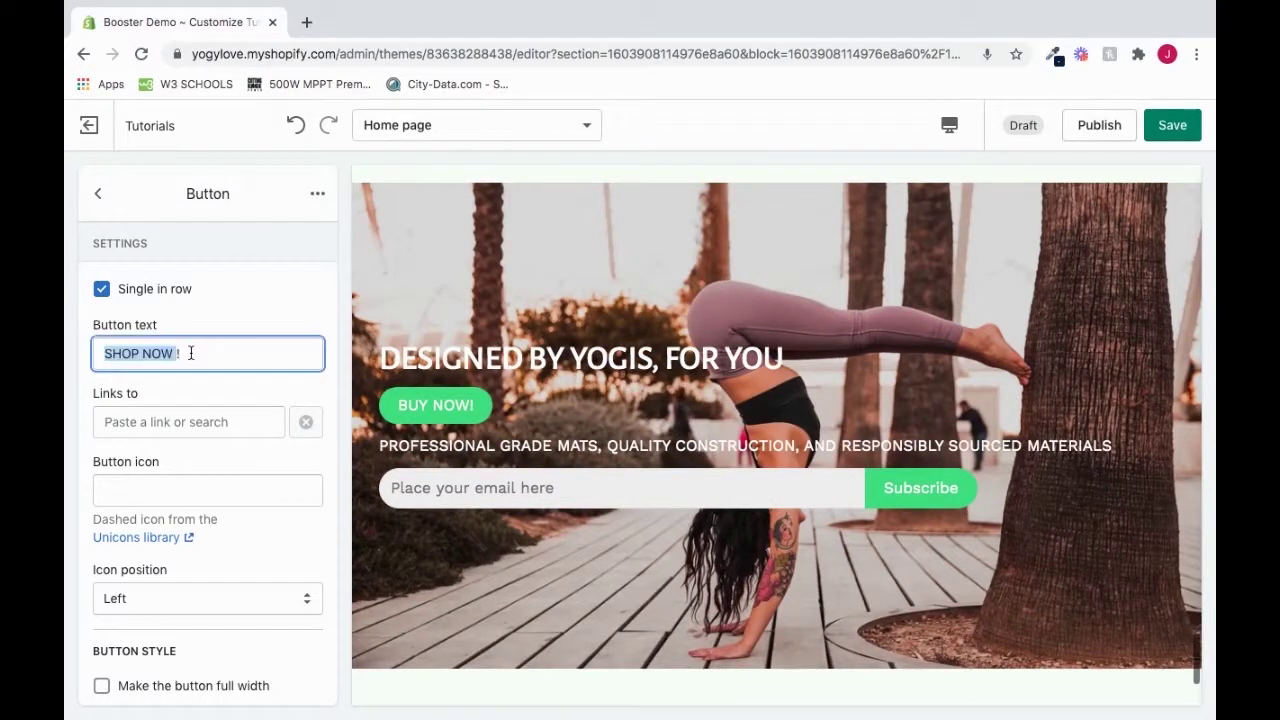
pyautogui.write('SHOP NOW !')
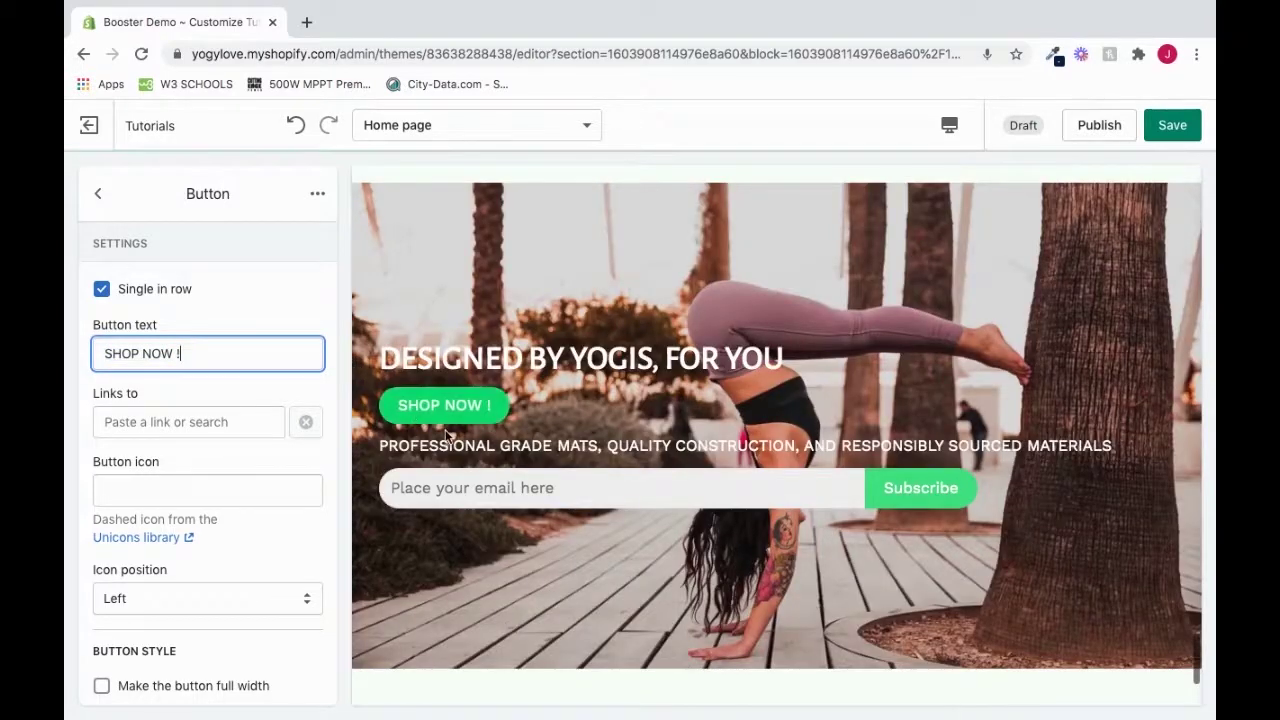
pyautogui.click(298, 390)
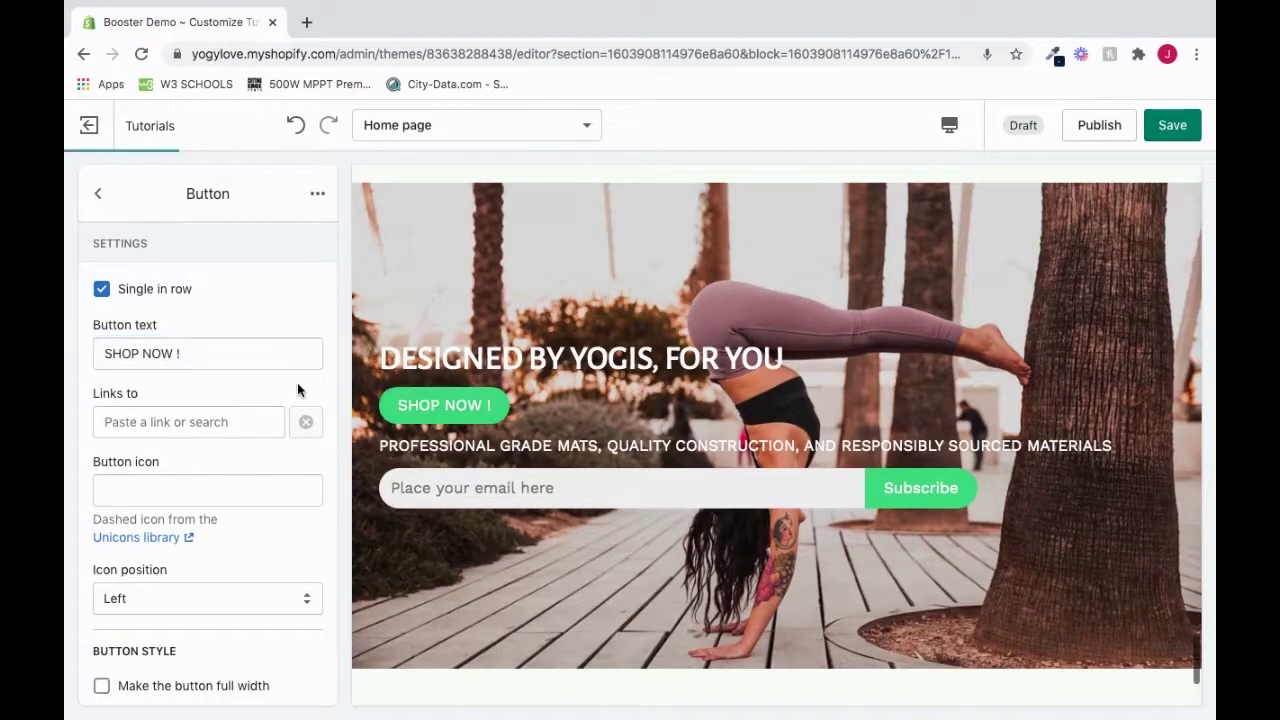
pyautogui.scroll(-1, 297, 390)
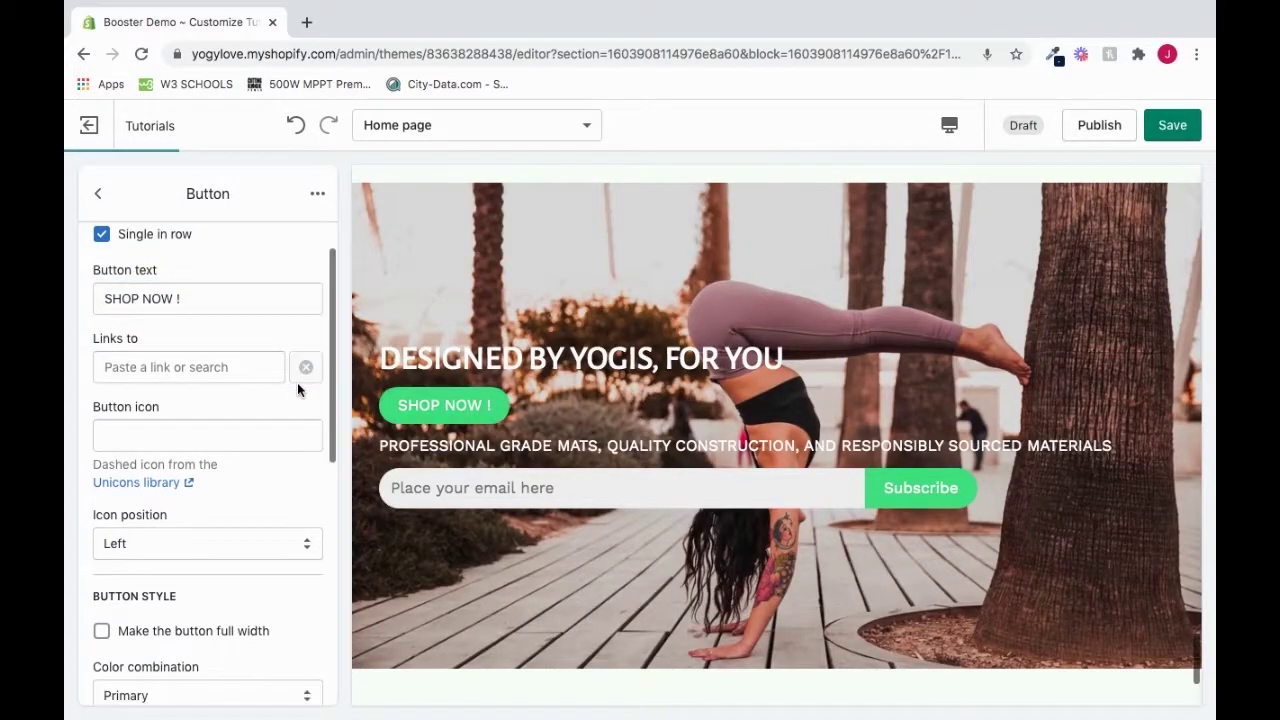
# Give the SHOP NOW ! button a shopping-bag icon positioned on its left
pyautogui.click(159, 370)
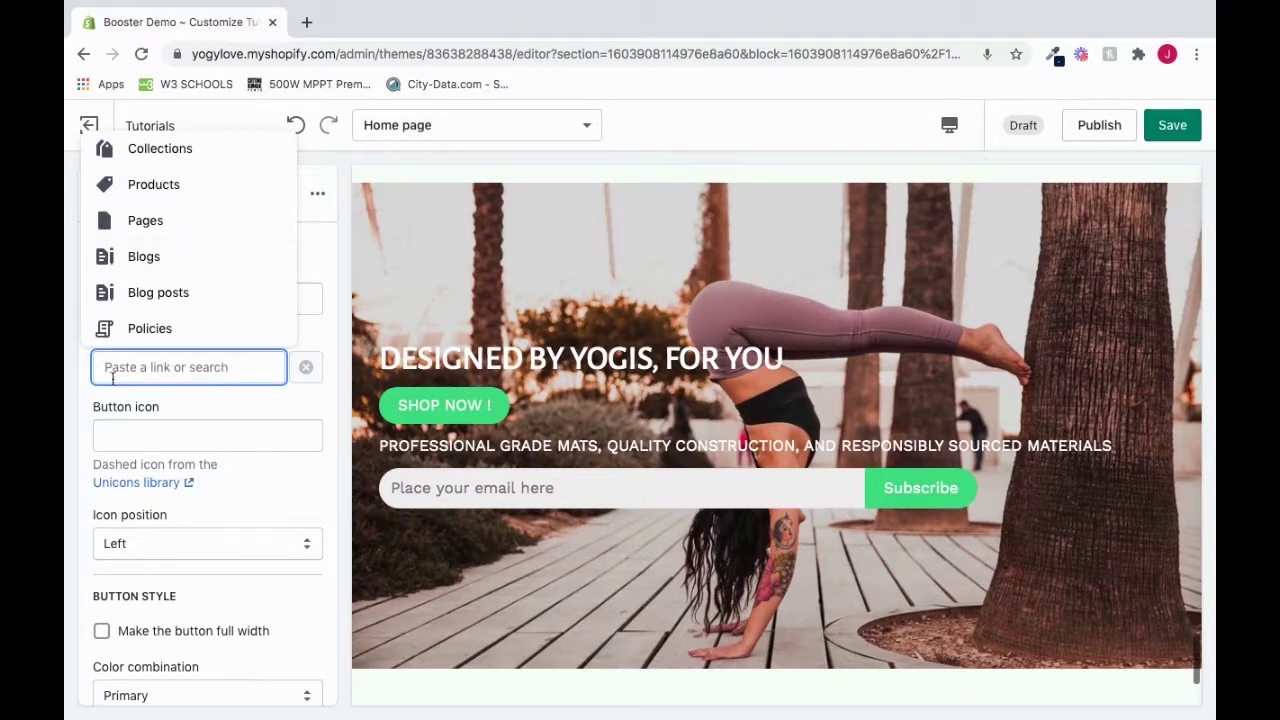
pyautogui.click(185, 408)
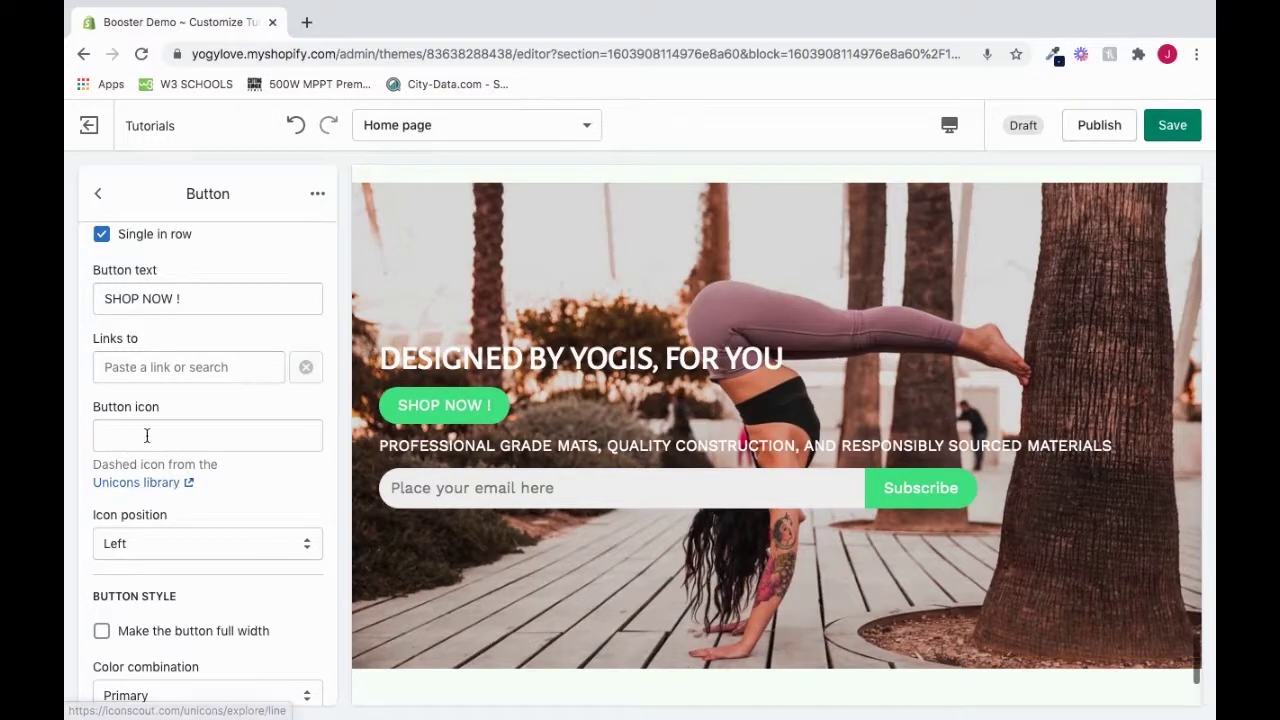
pyautogui.click(187, 436)
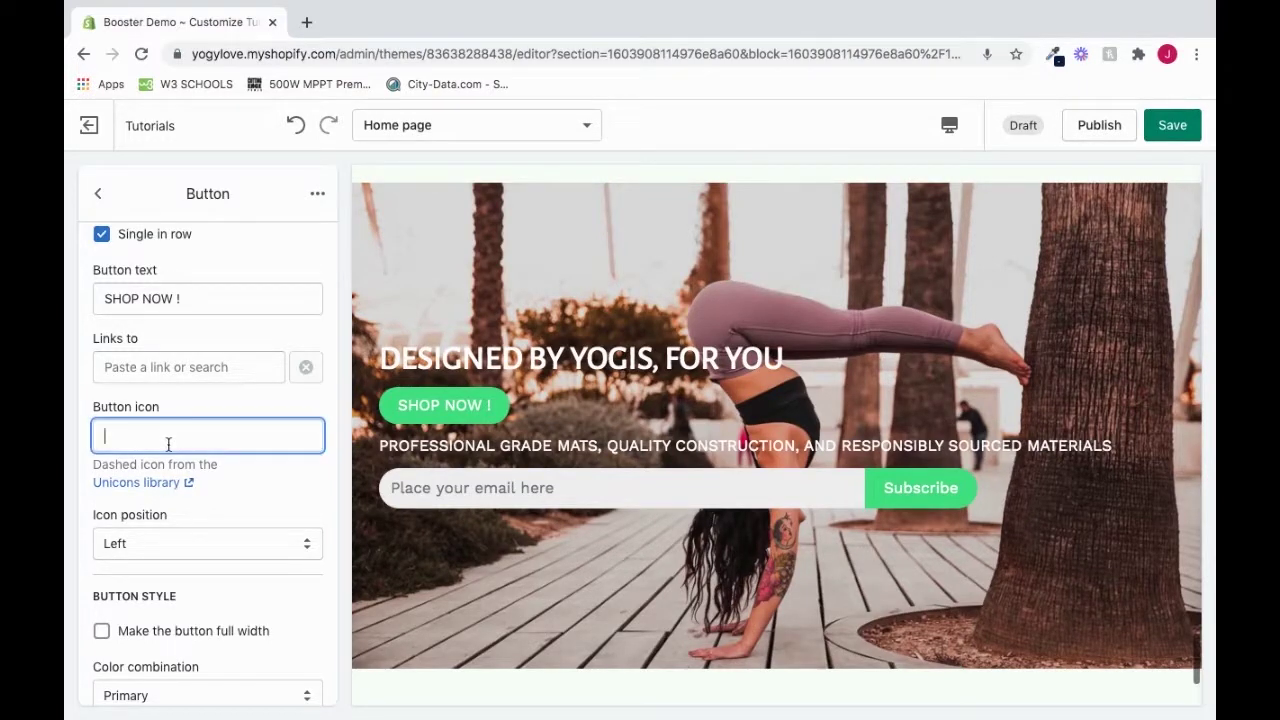
pyautogui.write('shopping-bag')
pyautogui.click(243, 404)
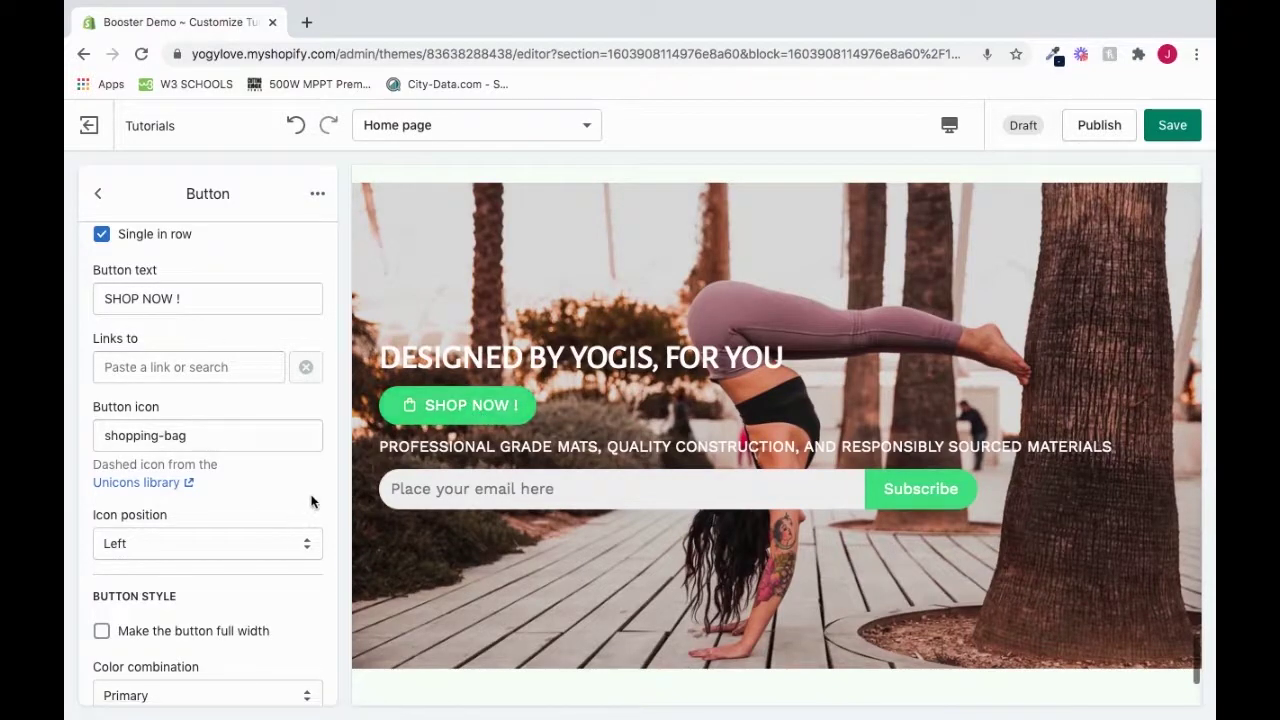
pyautogui.scroll(-1, 311, 501)
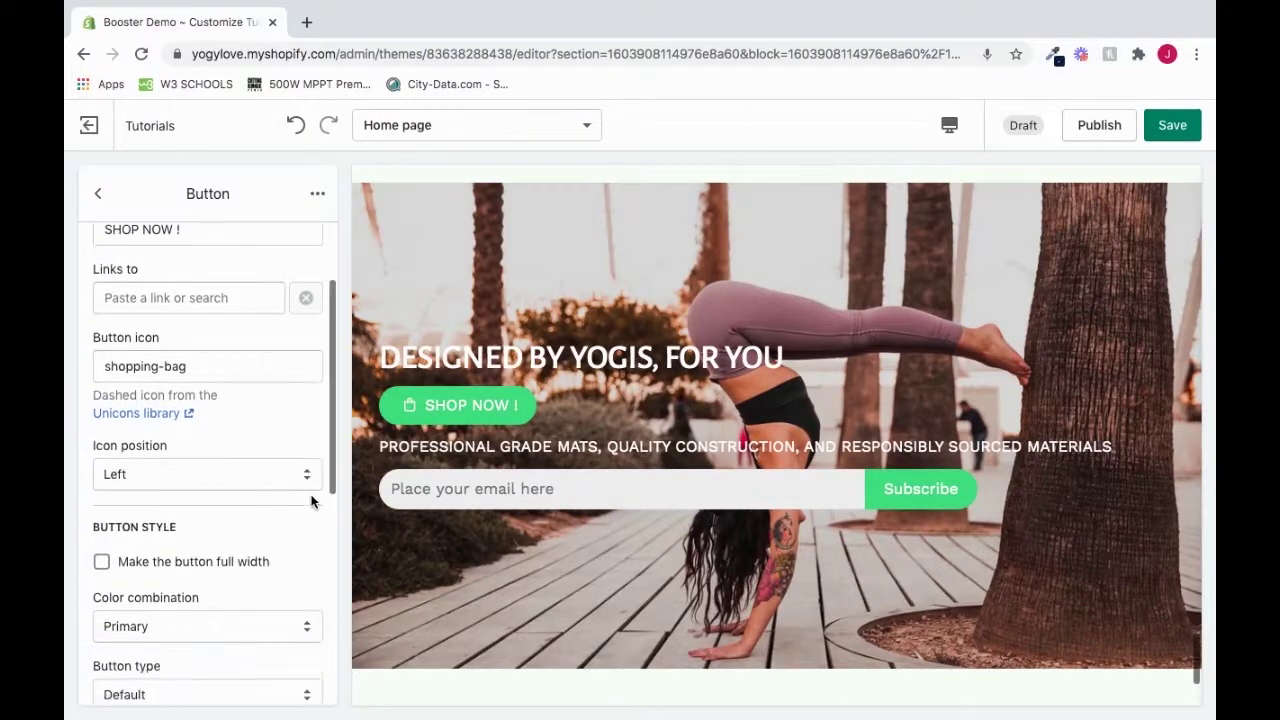
pyautogui.click(141, 476)
pyautogui.click(150, 489)
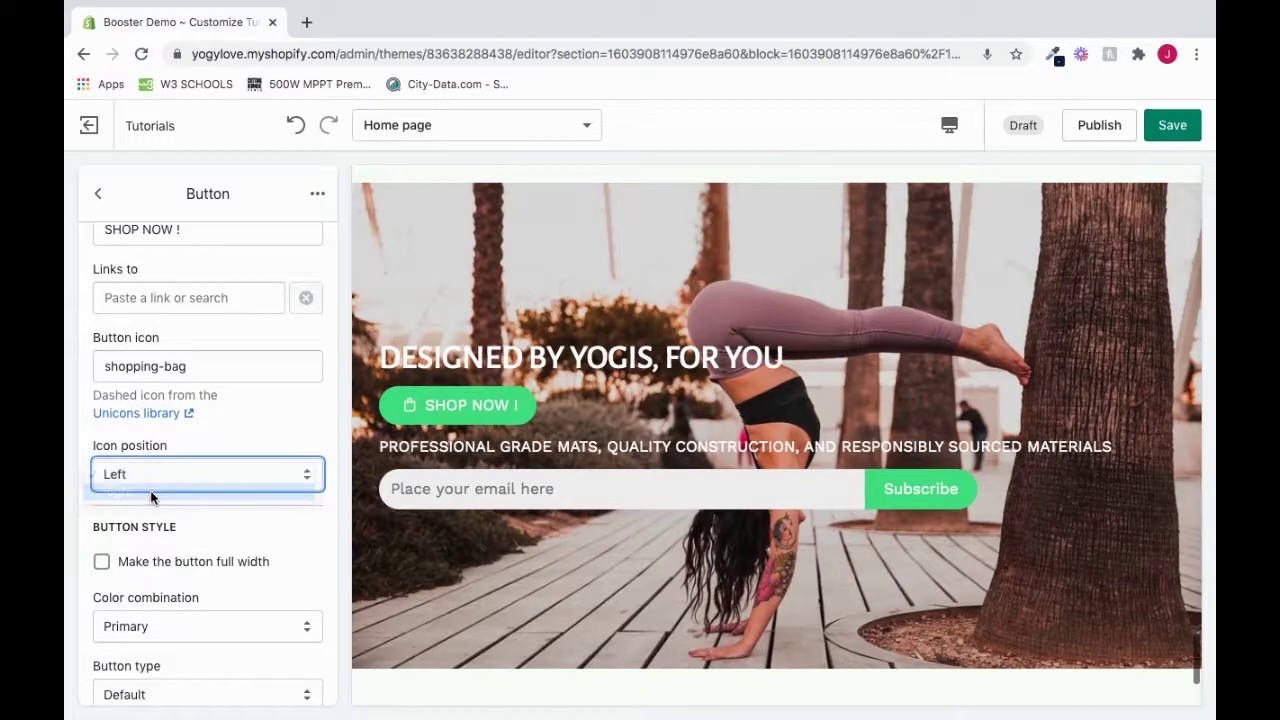
pyautogui.click(150, 490)
pyautogui.click(143, 461)
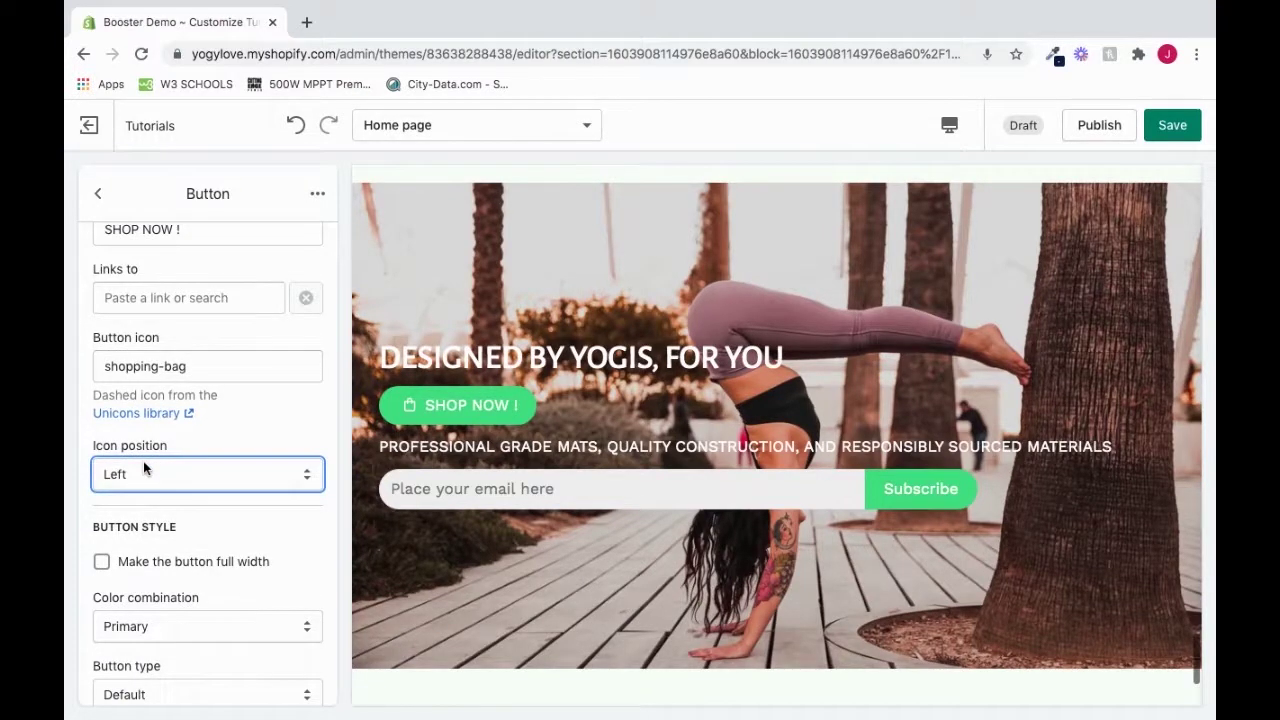
pyautogui.scroll(-2, 214, 513)
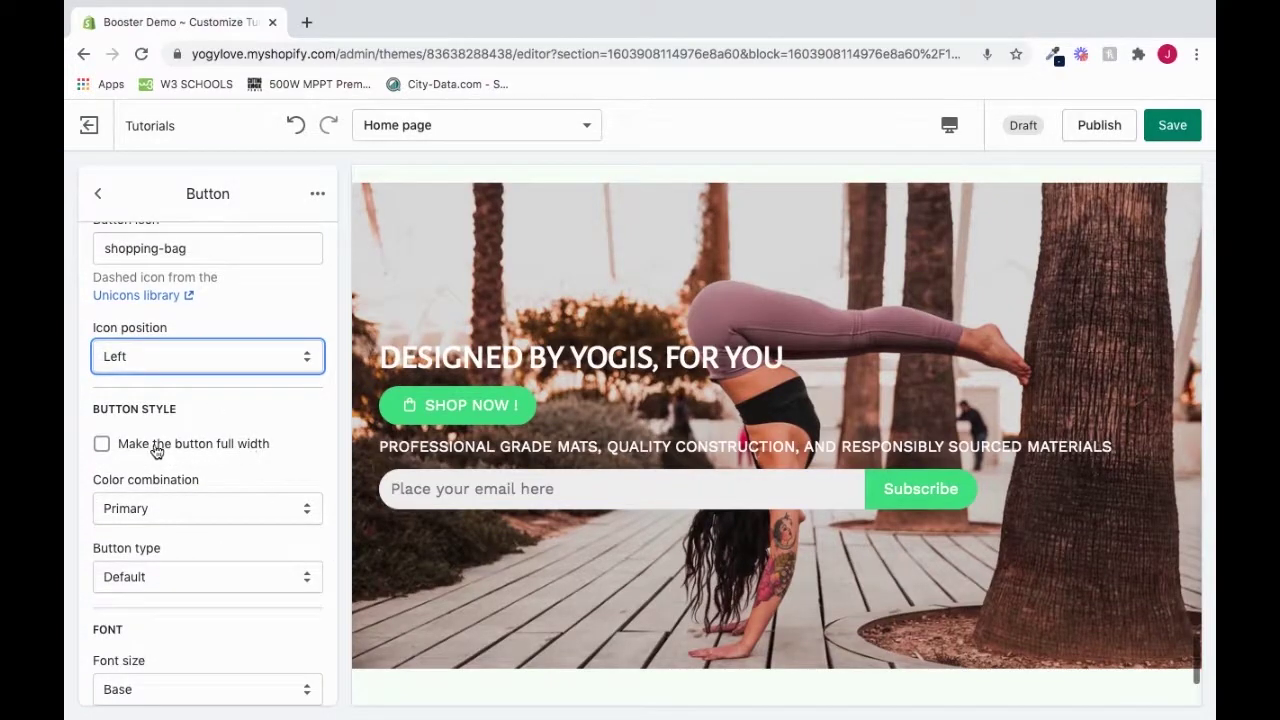
pyautogui.click(103, 446)
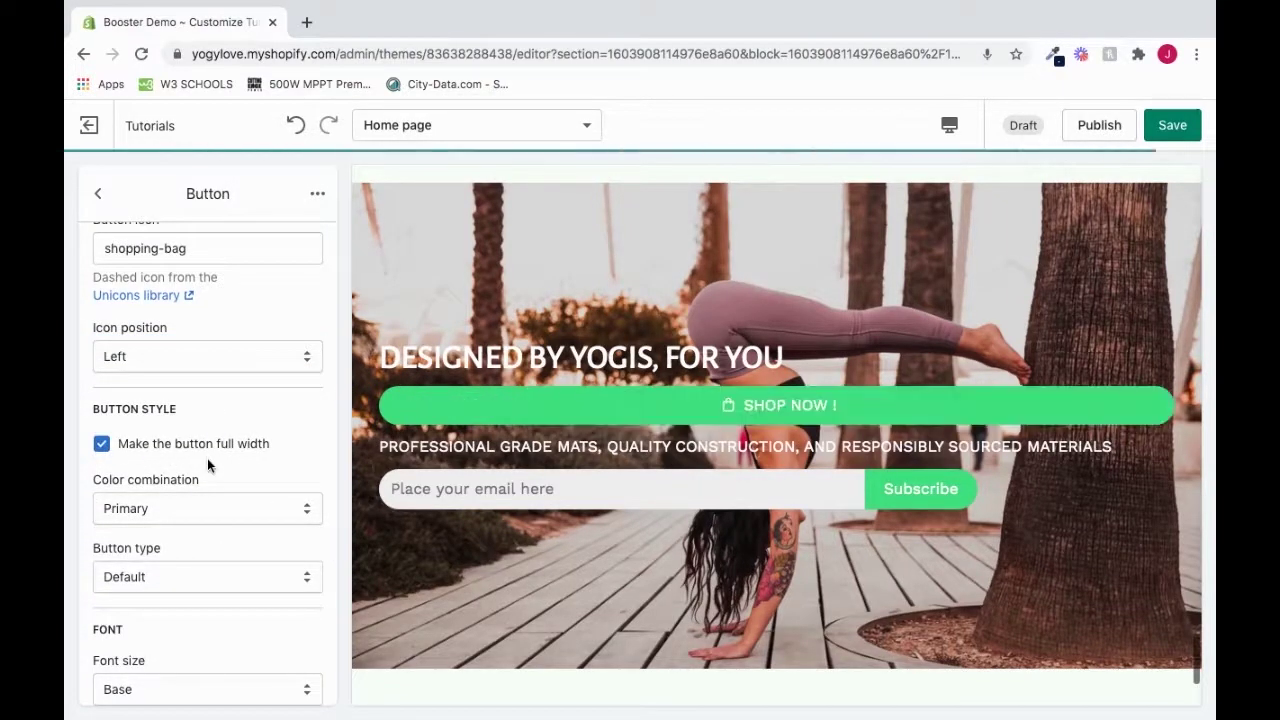
pyautogui.click(103, 446)
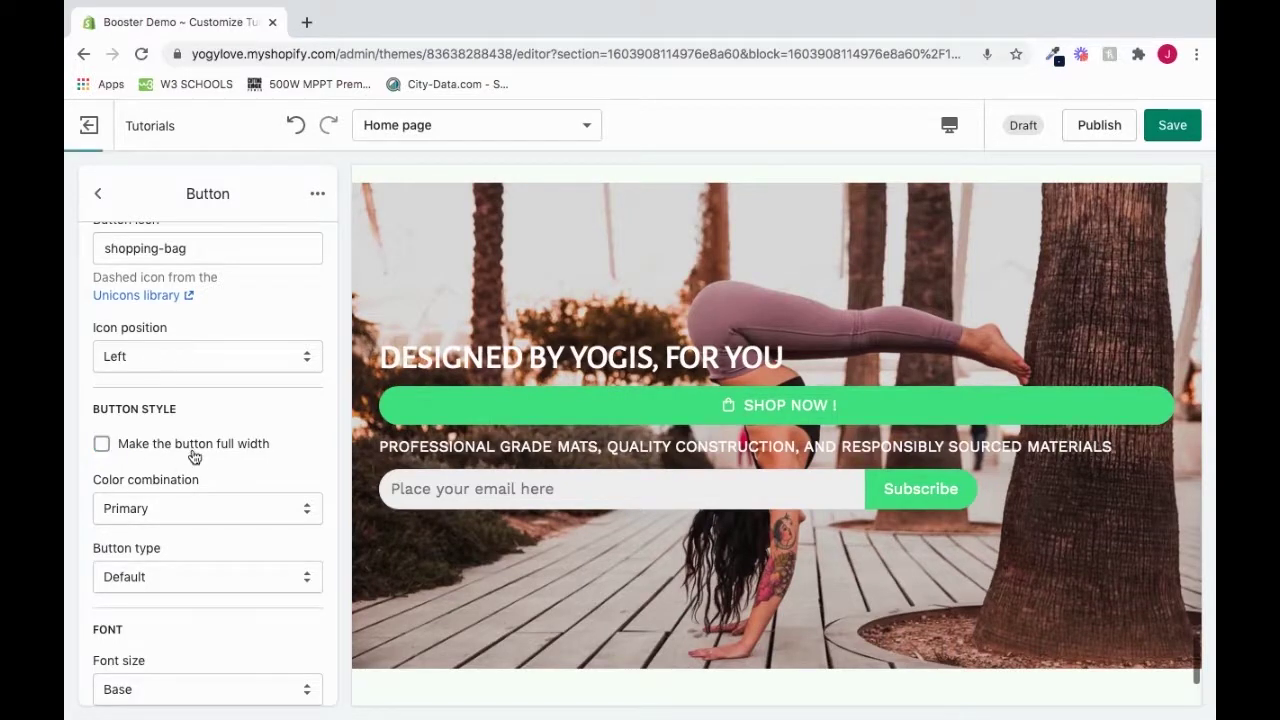
# Set the SHOP NOW ! button's colour combination to Secondary
pyautogui.scroll(-2, 302, 479)
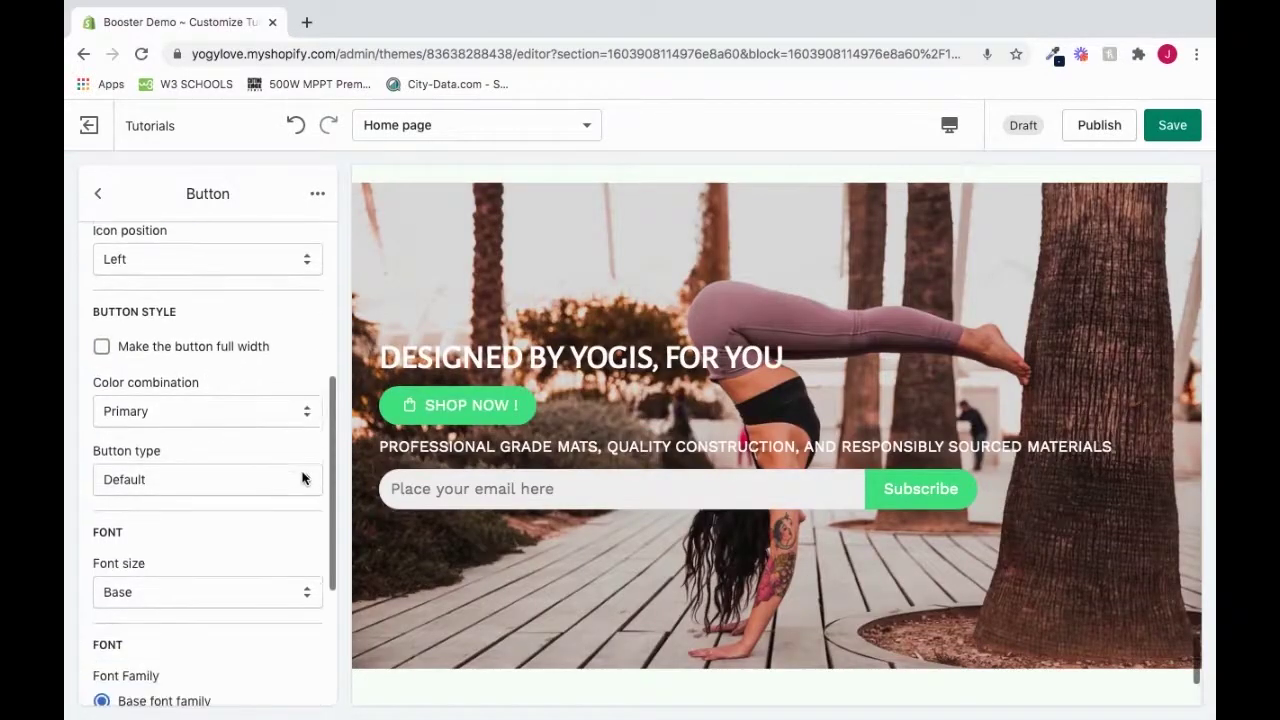
pyautogui.click(170, 411)
pyautogui.click(174, 426)
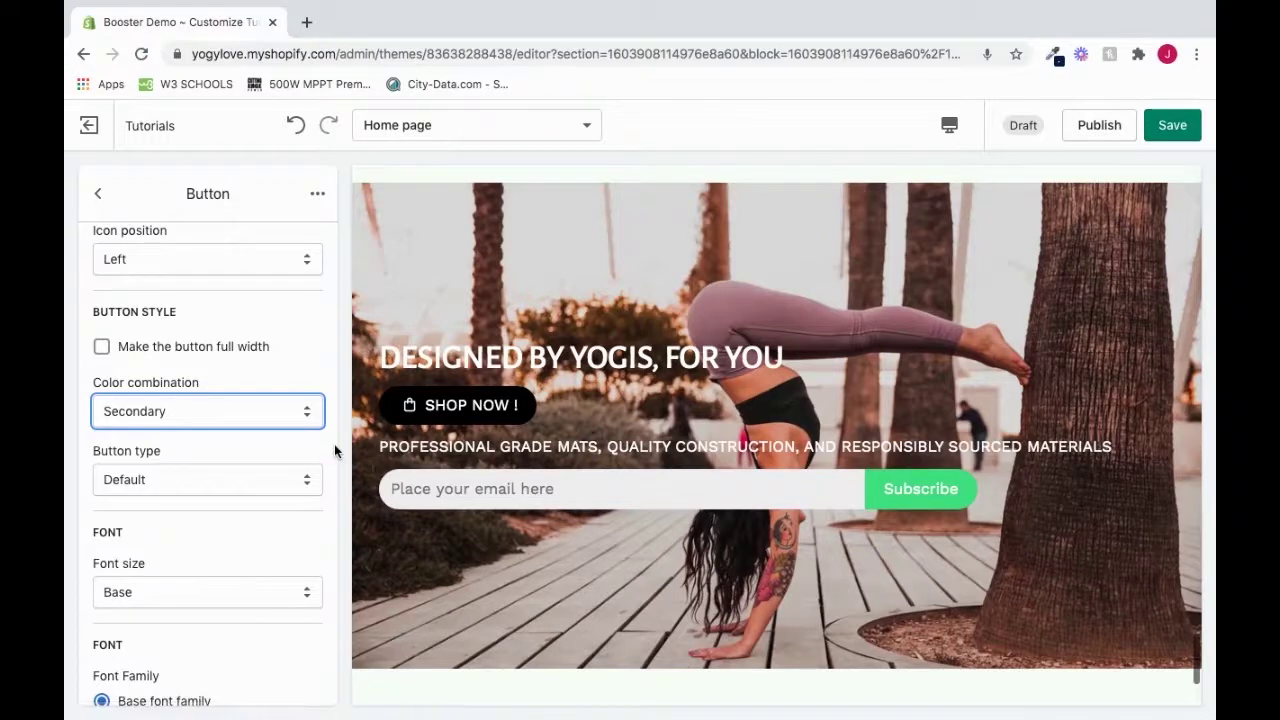
# Try Filled, Ghost, Underlined and Text button types, then keep Default
pyautogui.scroll(-2, 334, 450)
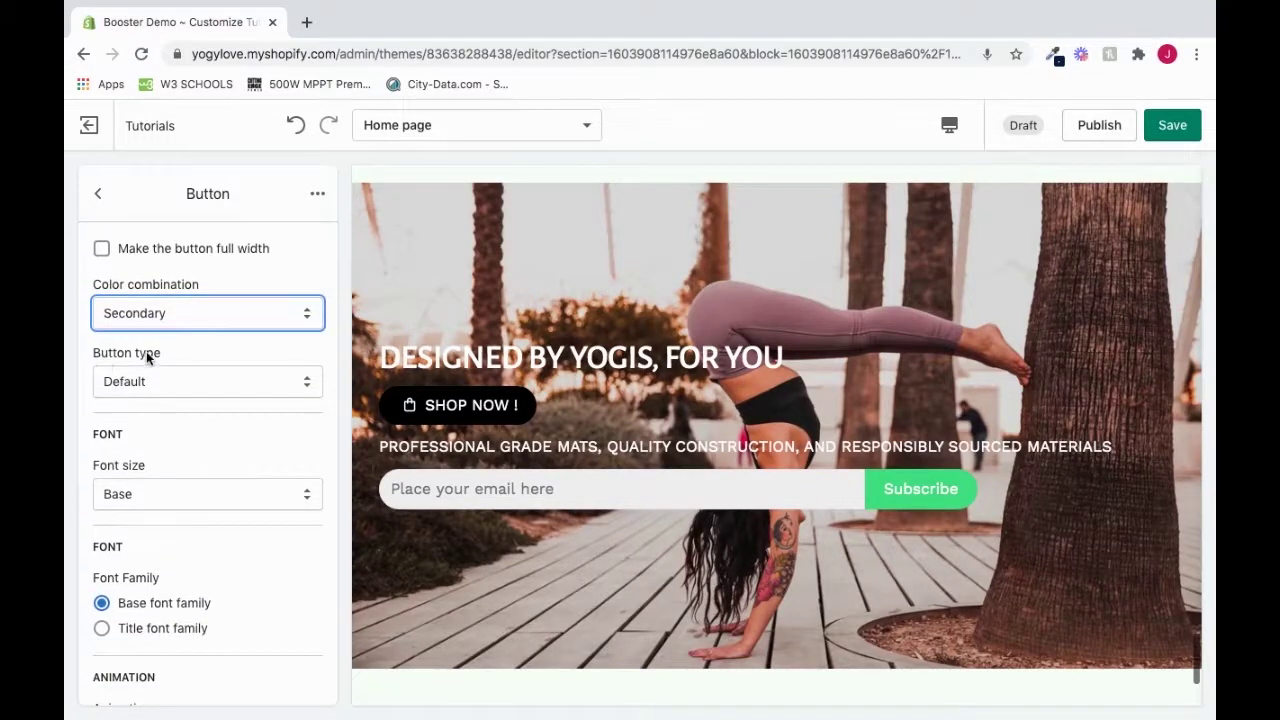
pyautogui.click(153, 382)
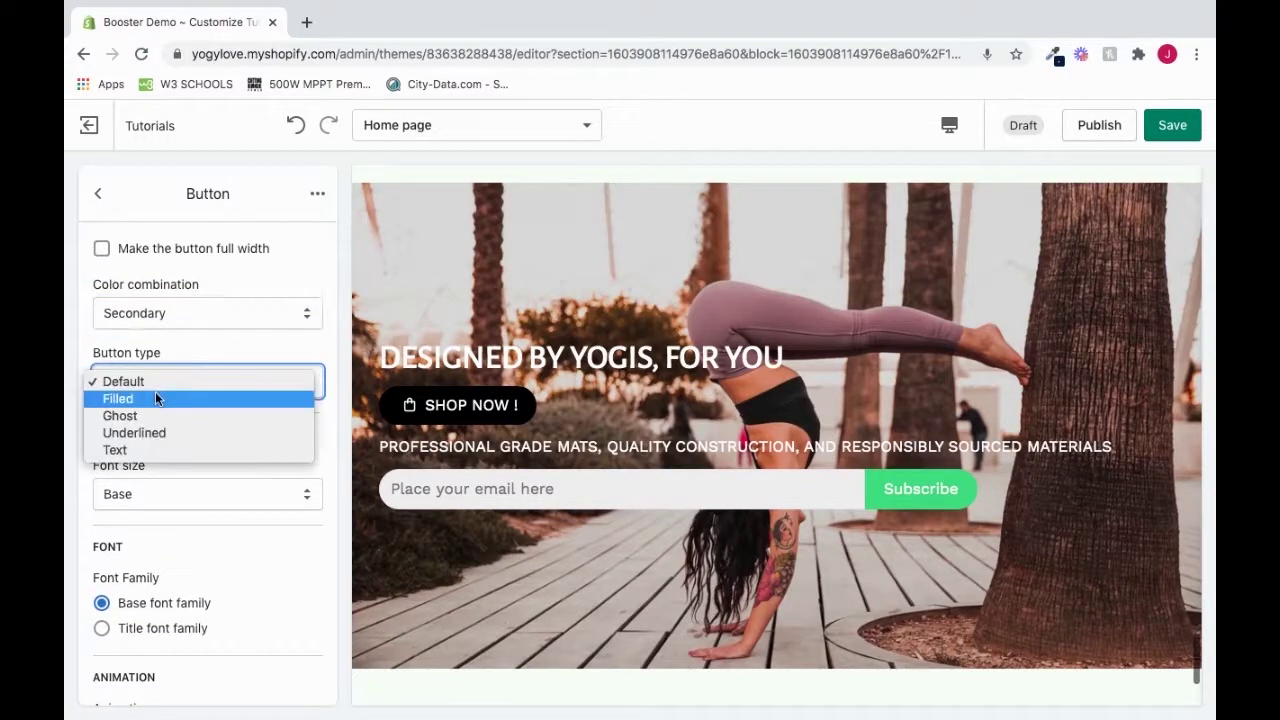
pyautogui.click(155, 396)
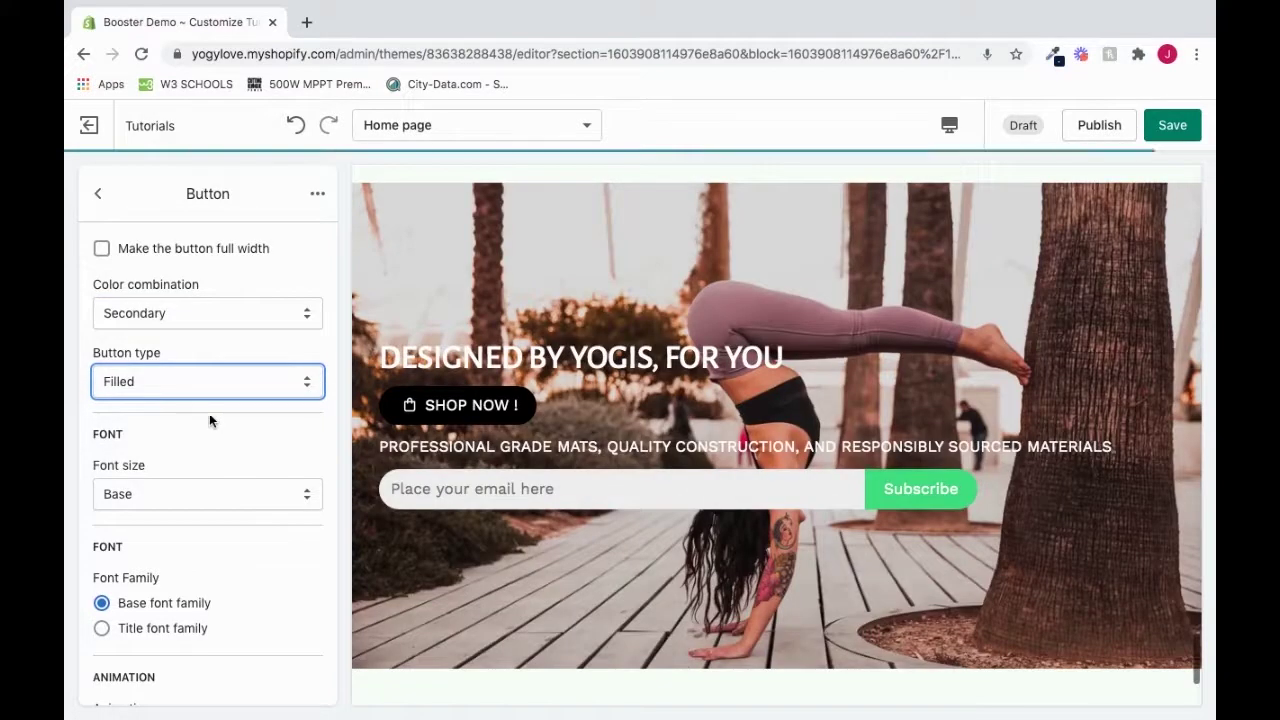
pyautogui.click(196, 382)
pyautogui.click(195, 398)
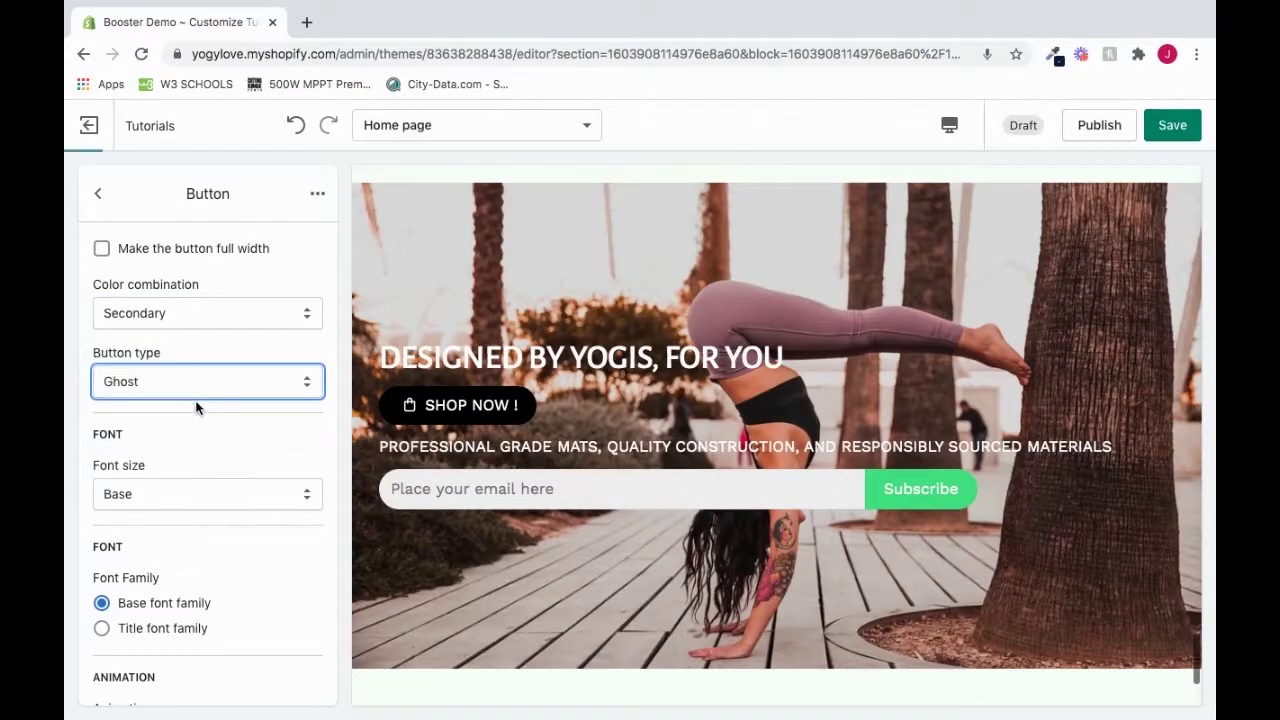
pyautogui.click(196, 390)
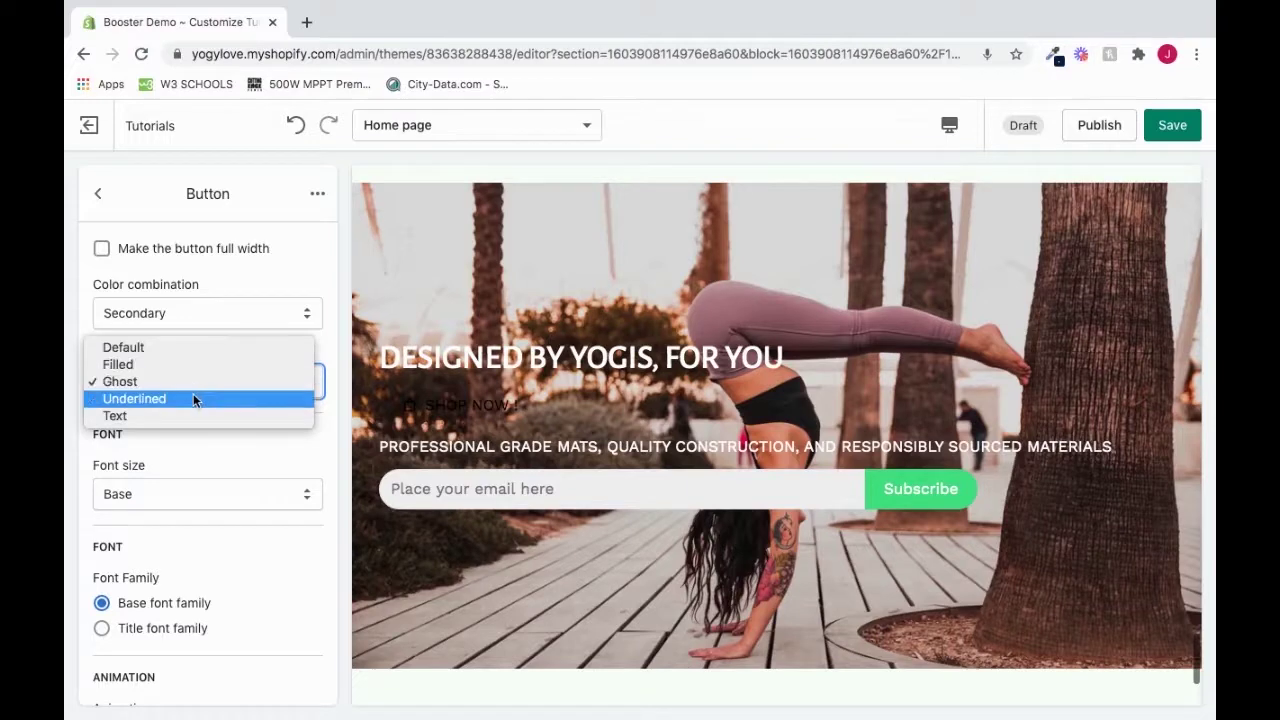
pyautogui.click(194, 394)
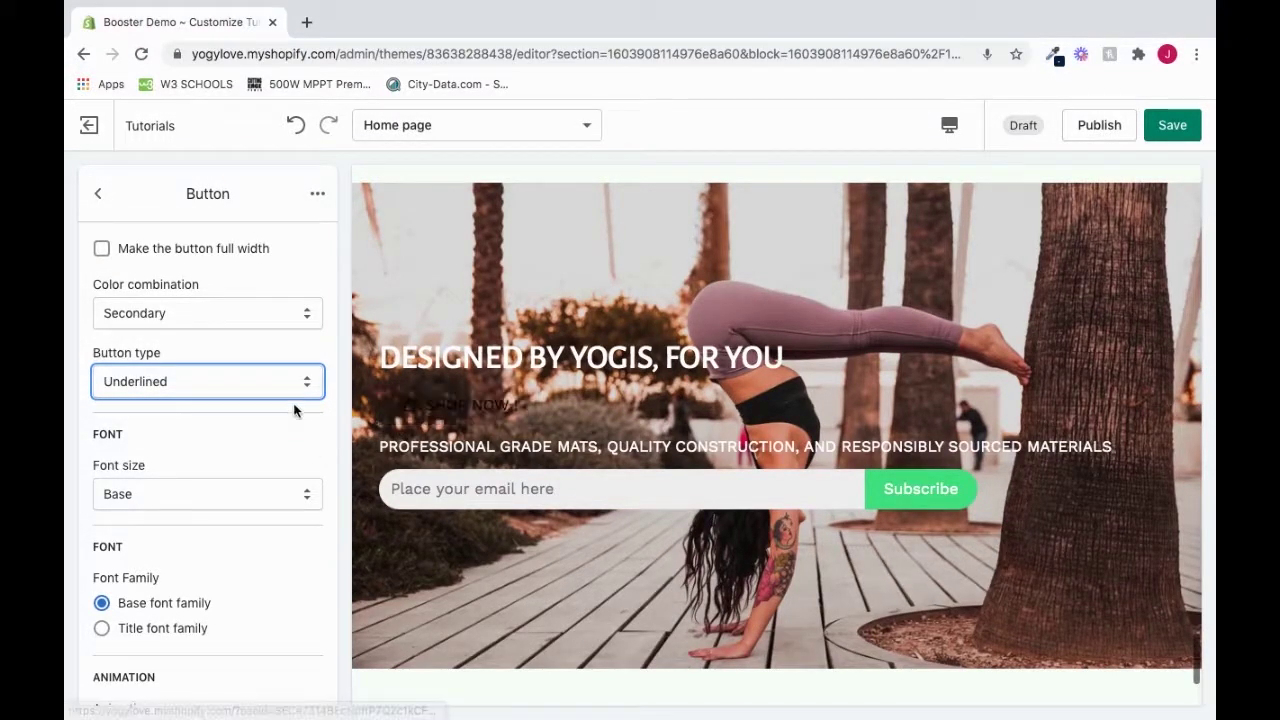
pyautogui.click(270, 382)
pyautogui.click(256, 400)
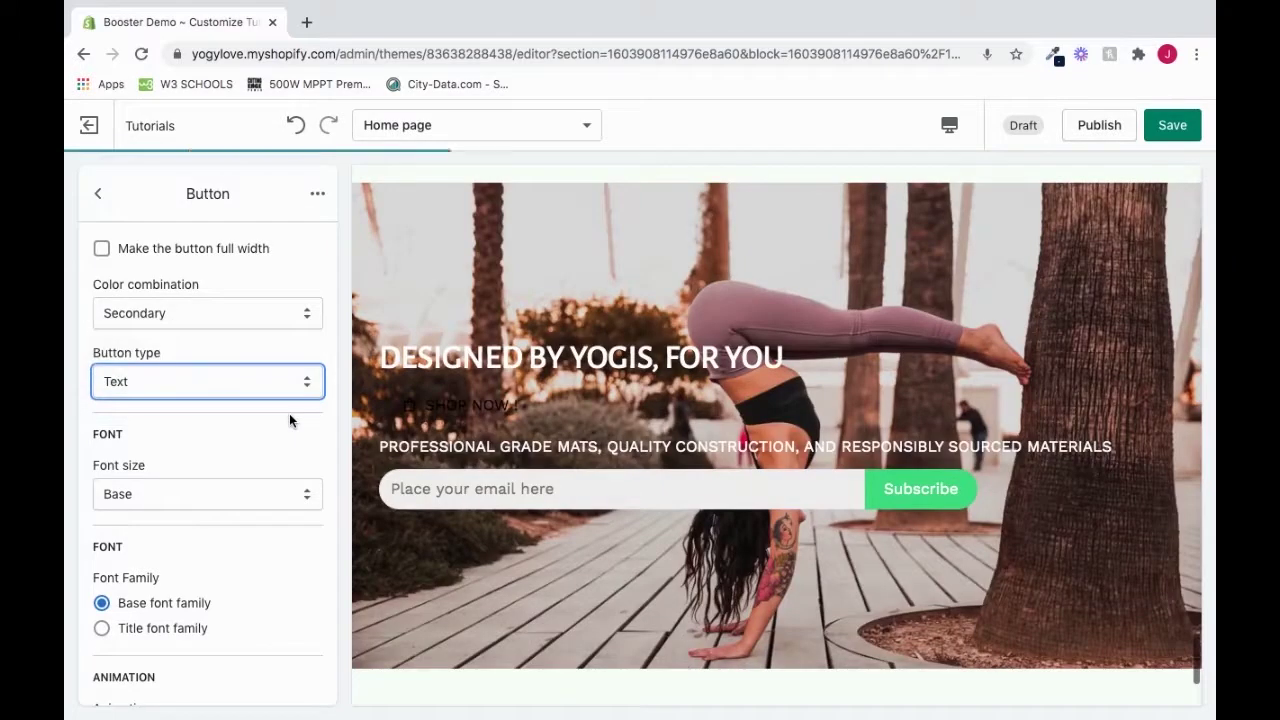
pyautogui.click(253, 378)
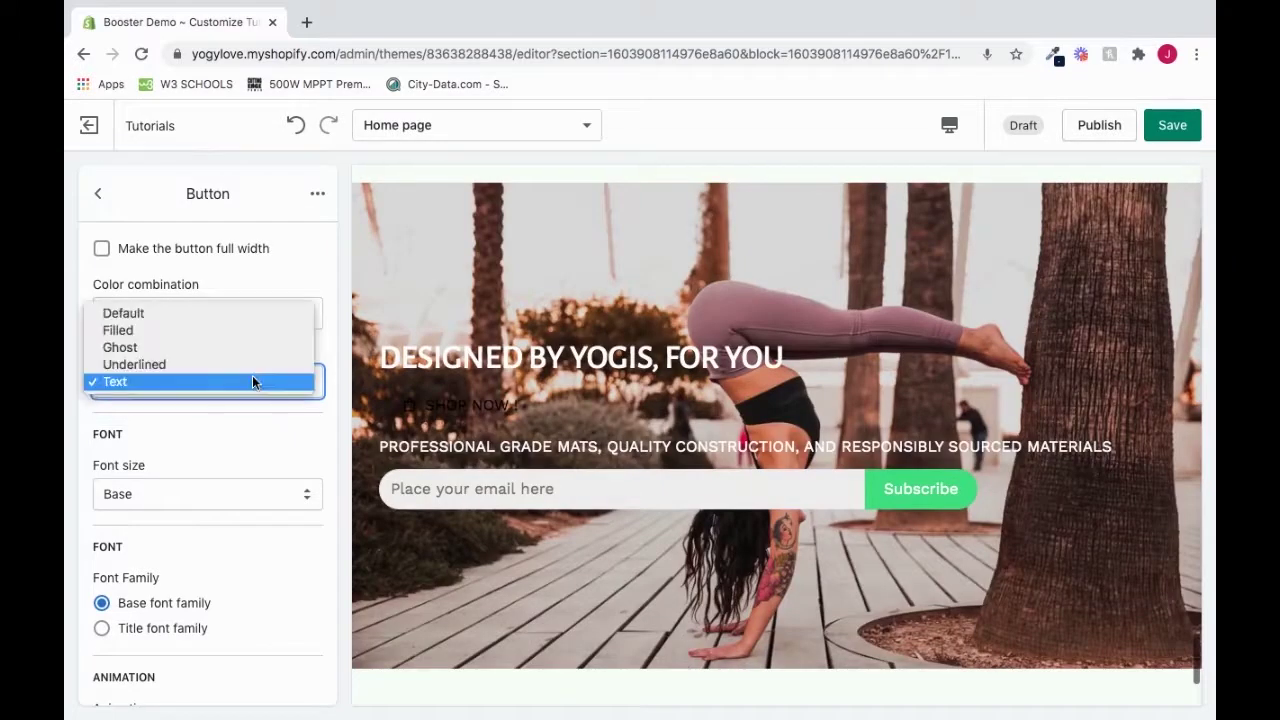
pyautogui.click(244, 318)
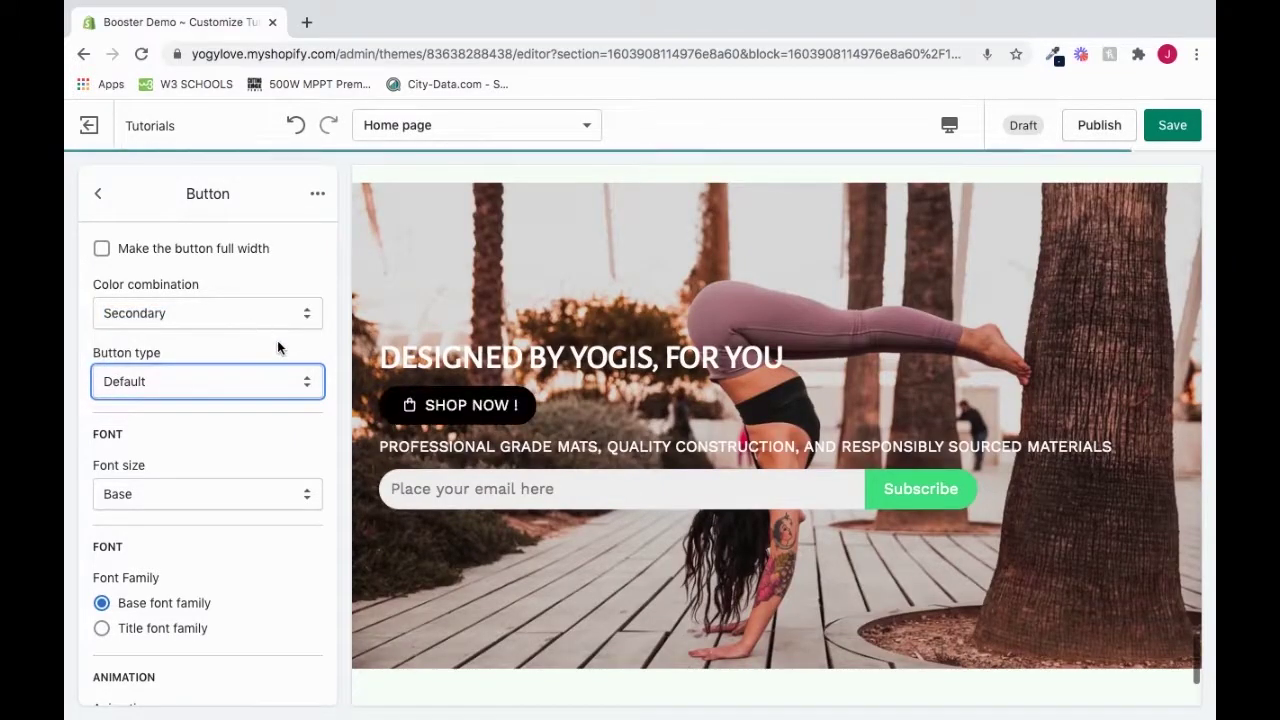
pyautogui.scroll(-2, 336, 433)
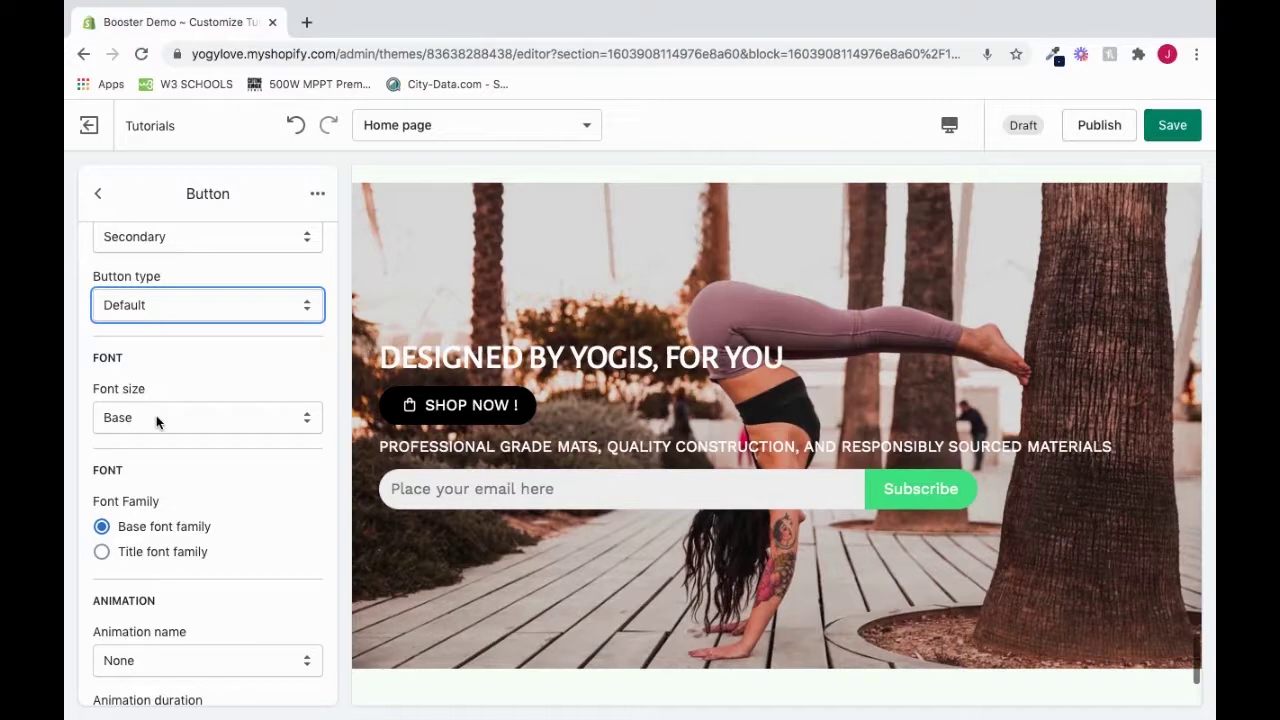
pyautogui.click(156, 415)
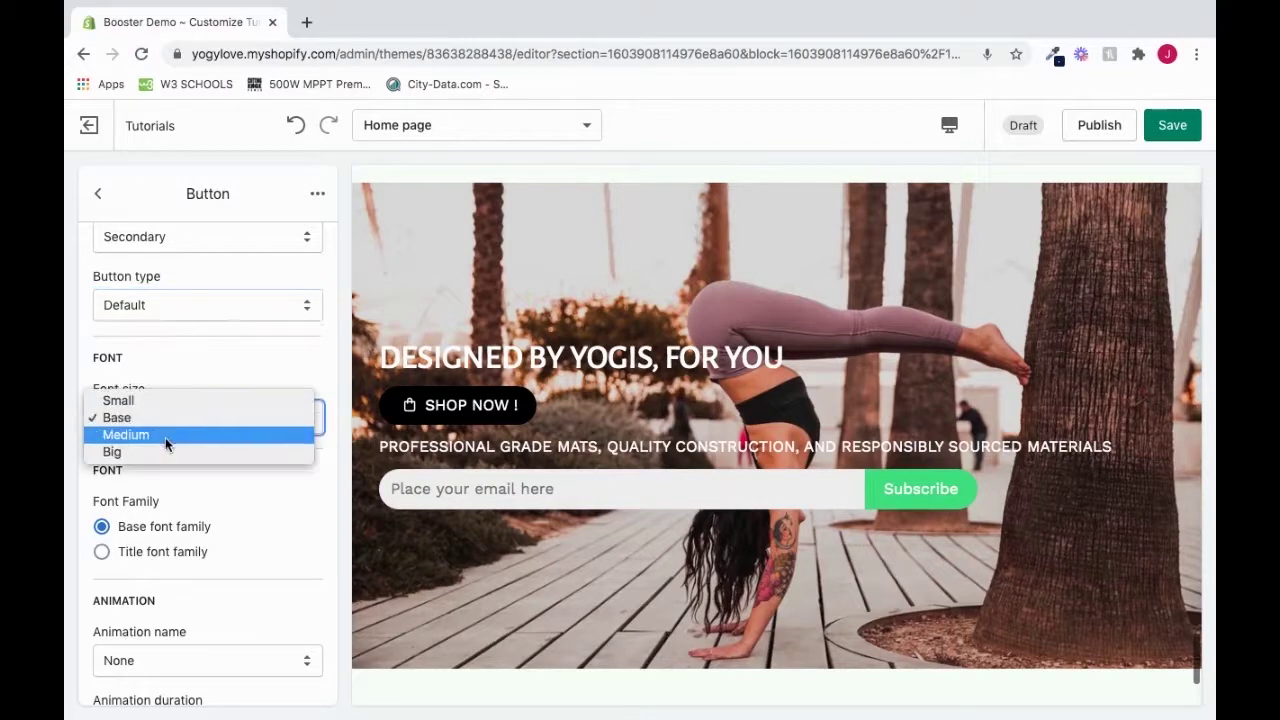
pyautogui.click(165, 437)
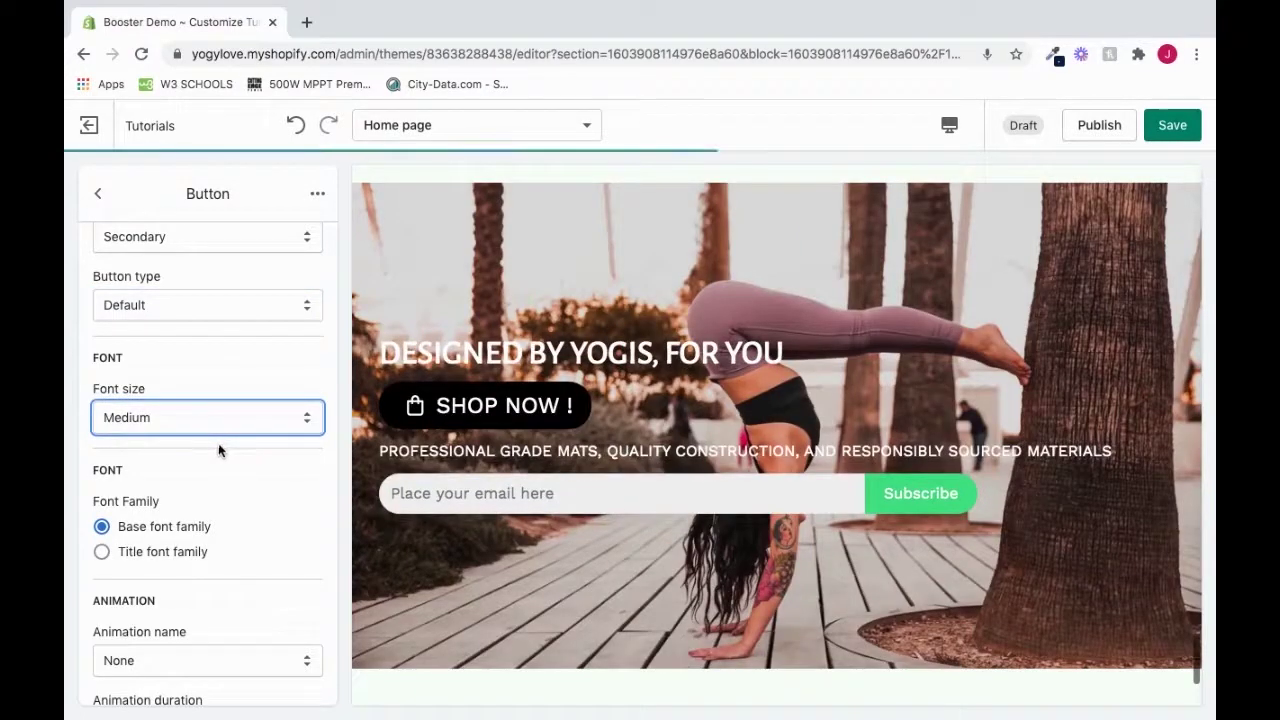
pyautogui.click(249, 416)
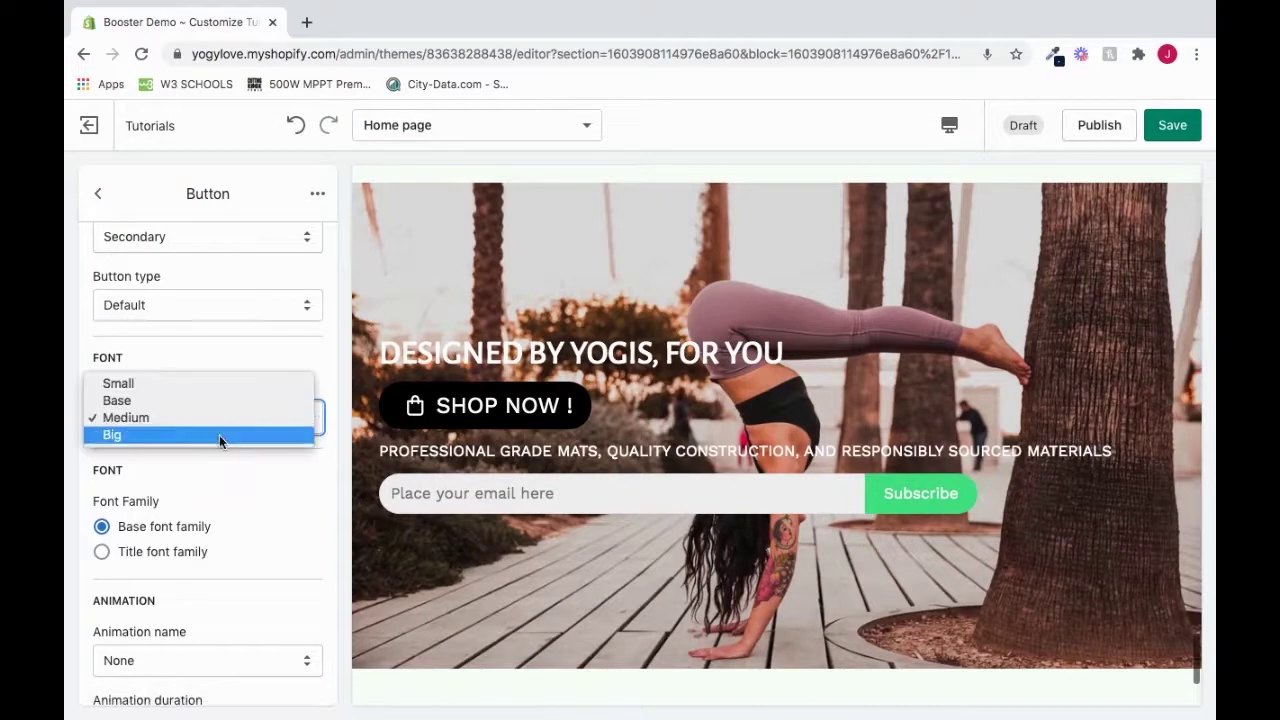
pyautogui.click(219, 435)
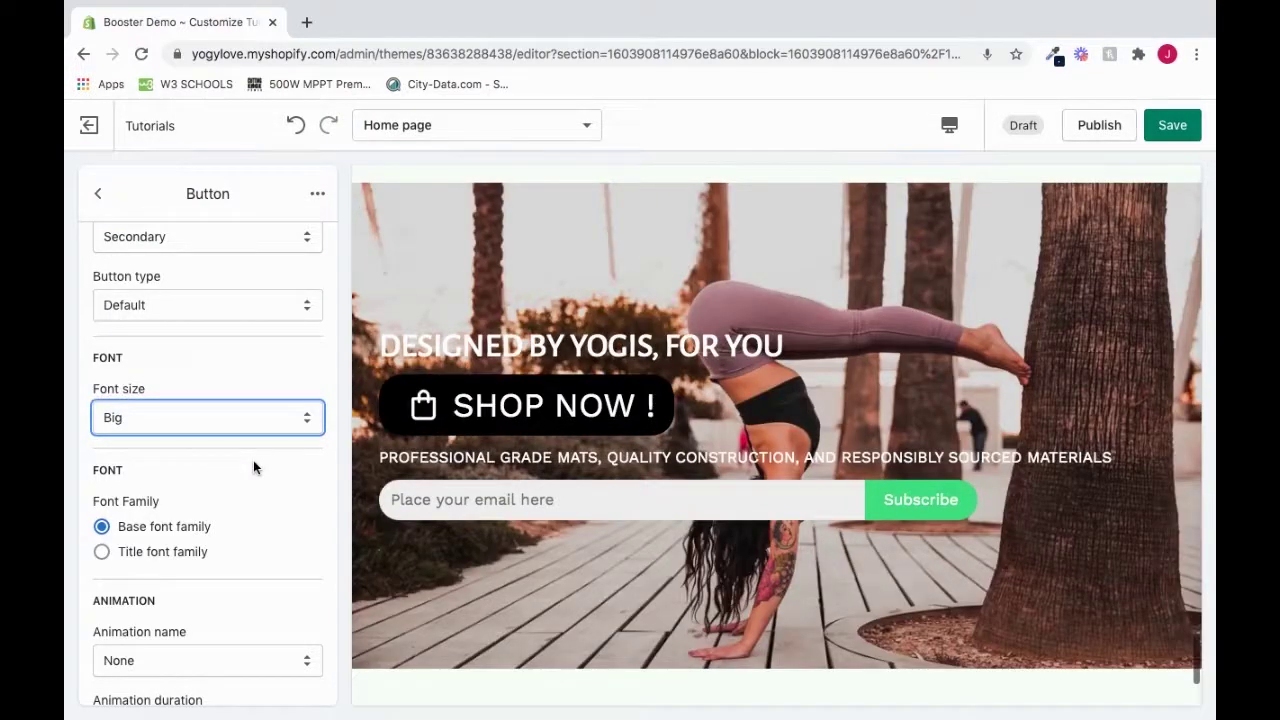
pyautogui.click(235, 415)
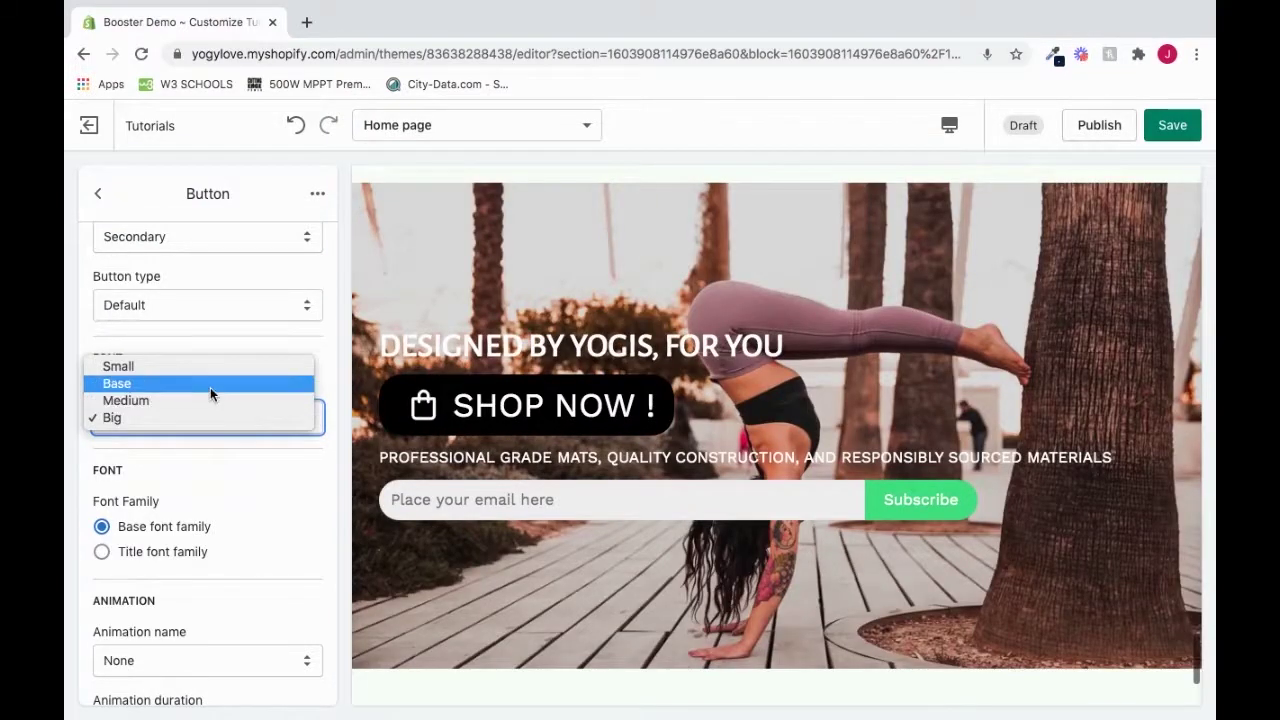
pyautogui.click(210, 387)
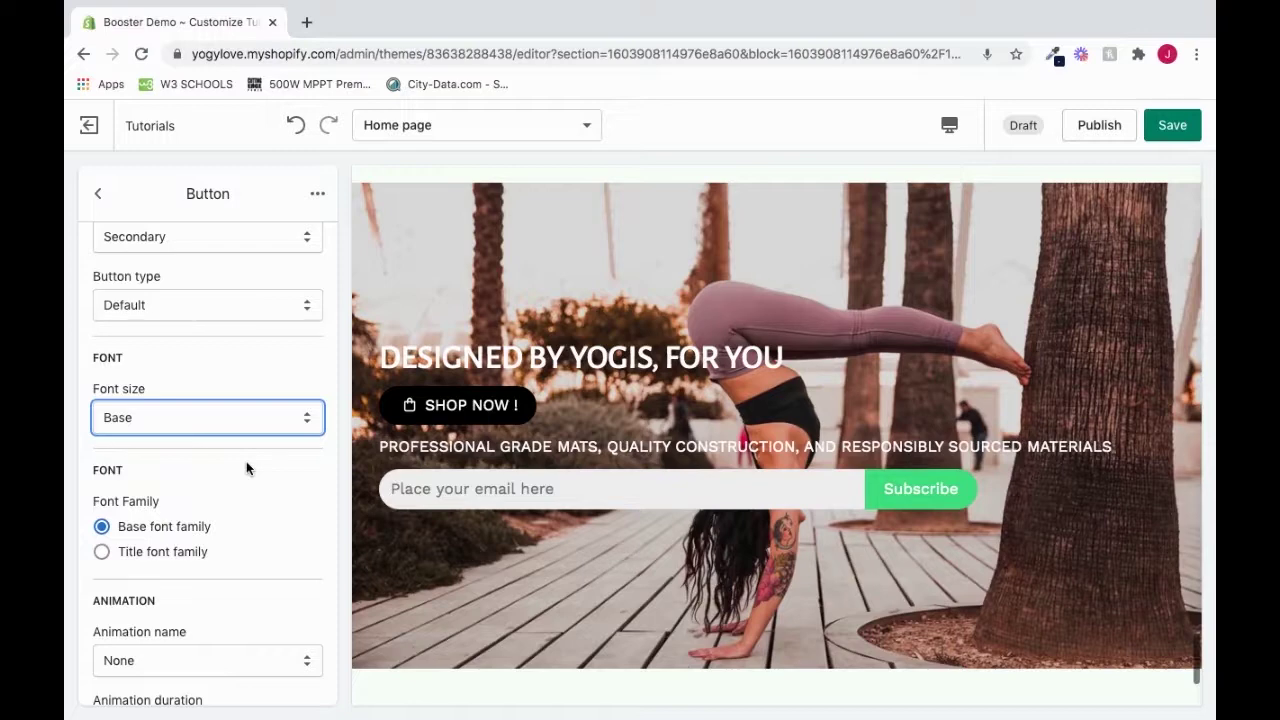
pyautogui.scroll(-1, 282, 481)
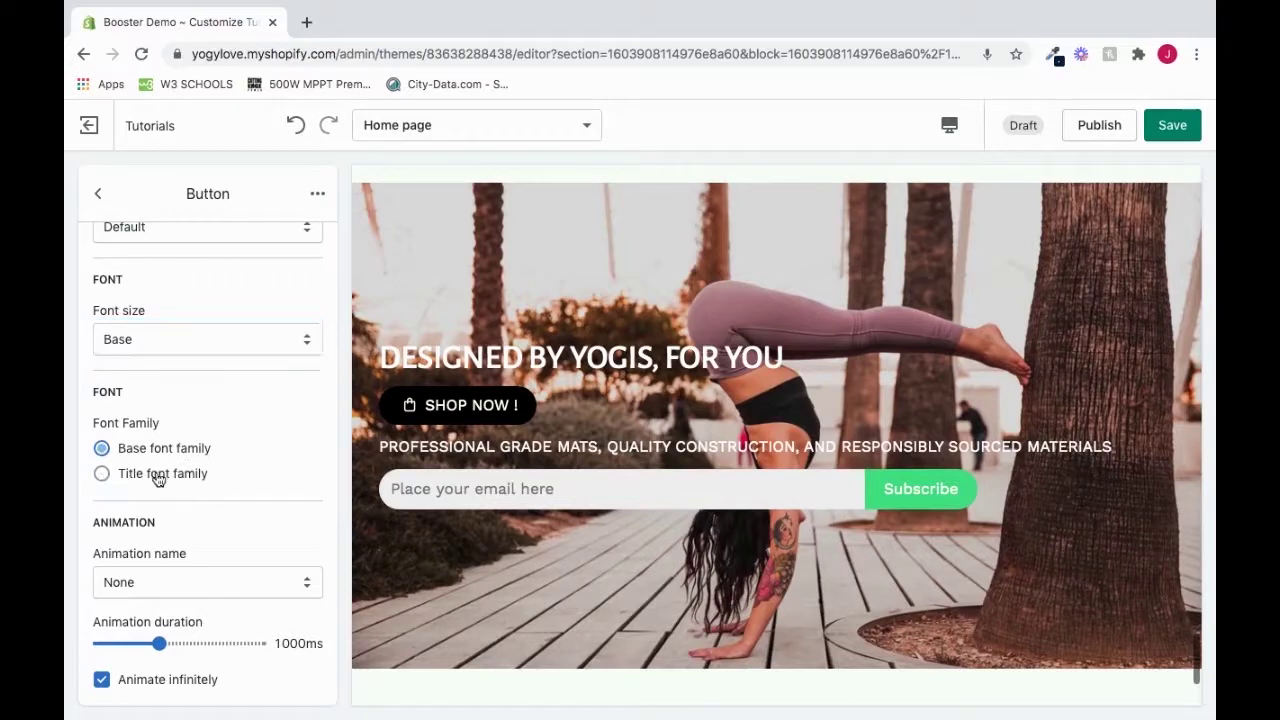
# Give the SHOP NOW button text the title font family and the Rubberband animation
pyautogui.click(157, 474)
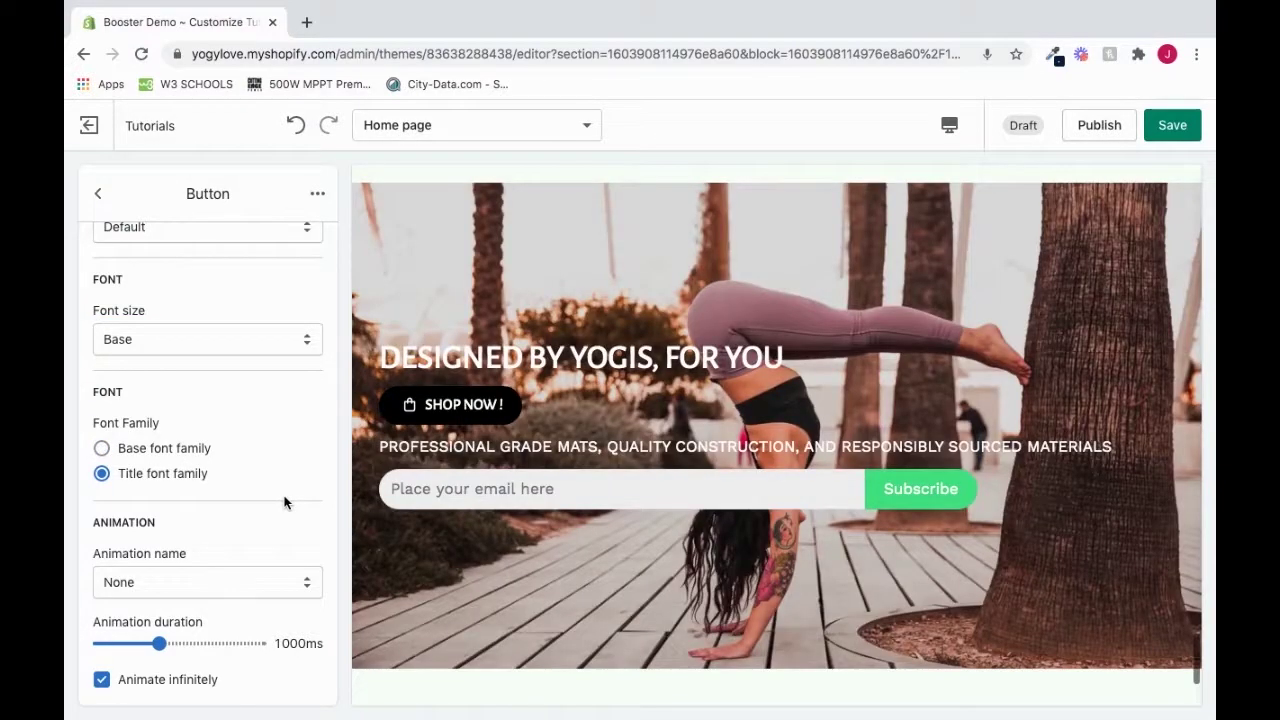
pyautogui.click(196, 589)
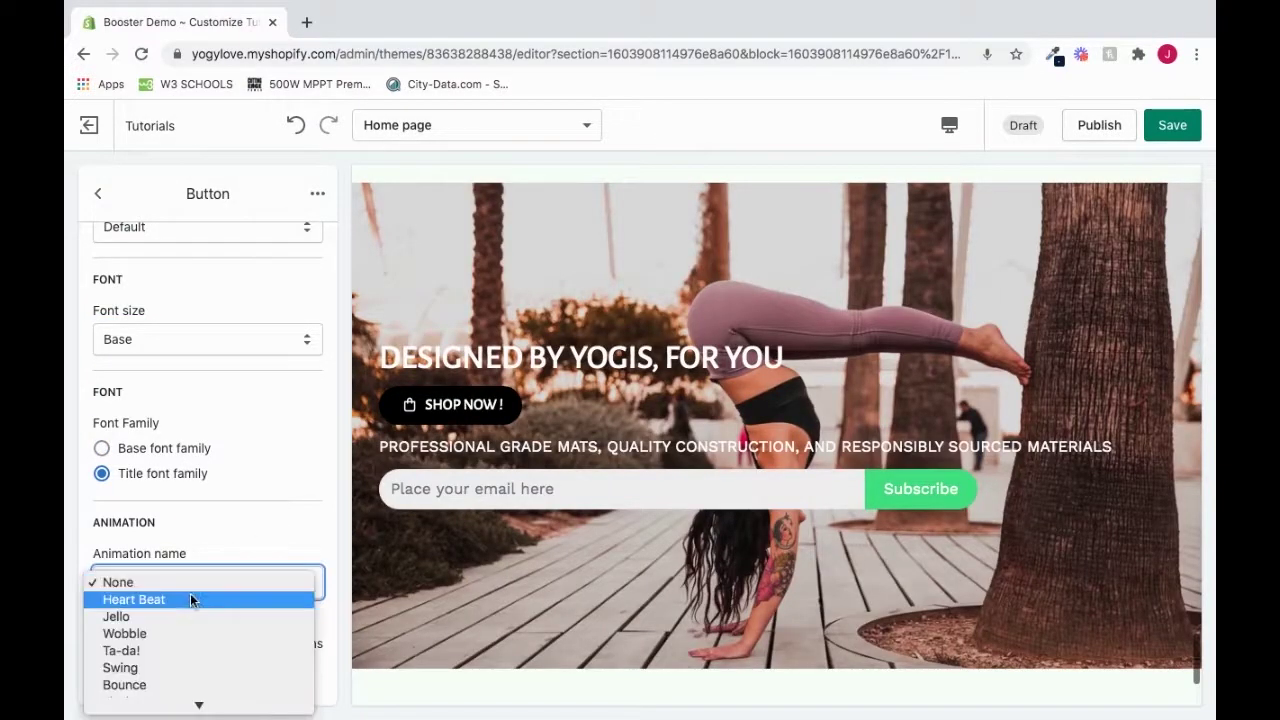
pyautogui.click(194, 598)
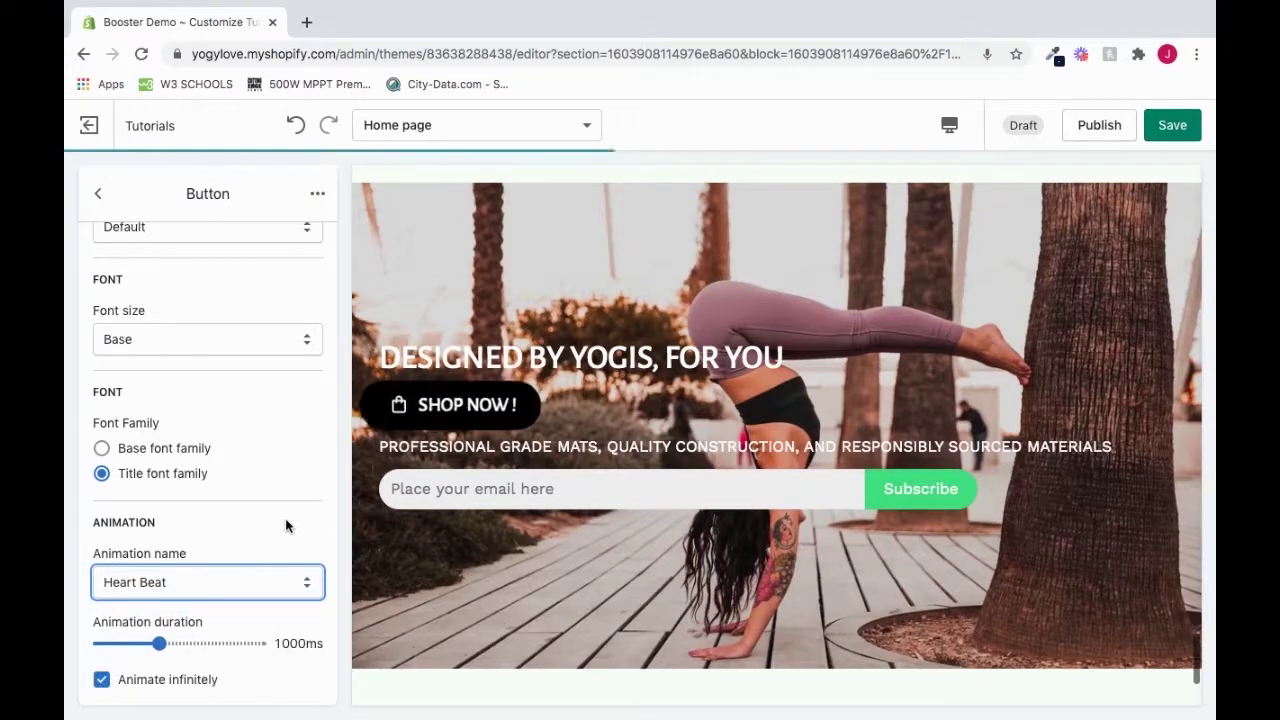
pyautogui.click(231, 583)
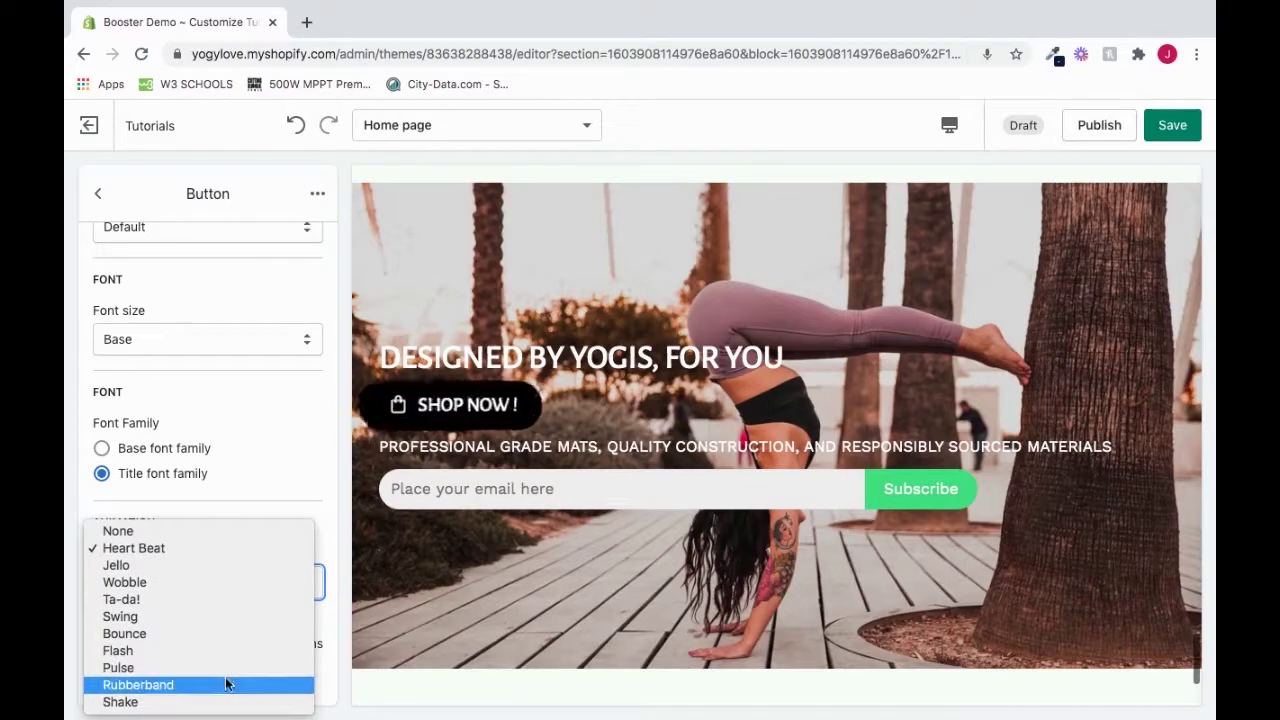
pyautogui.click(229, 684)
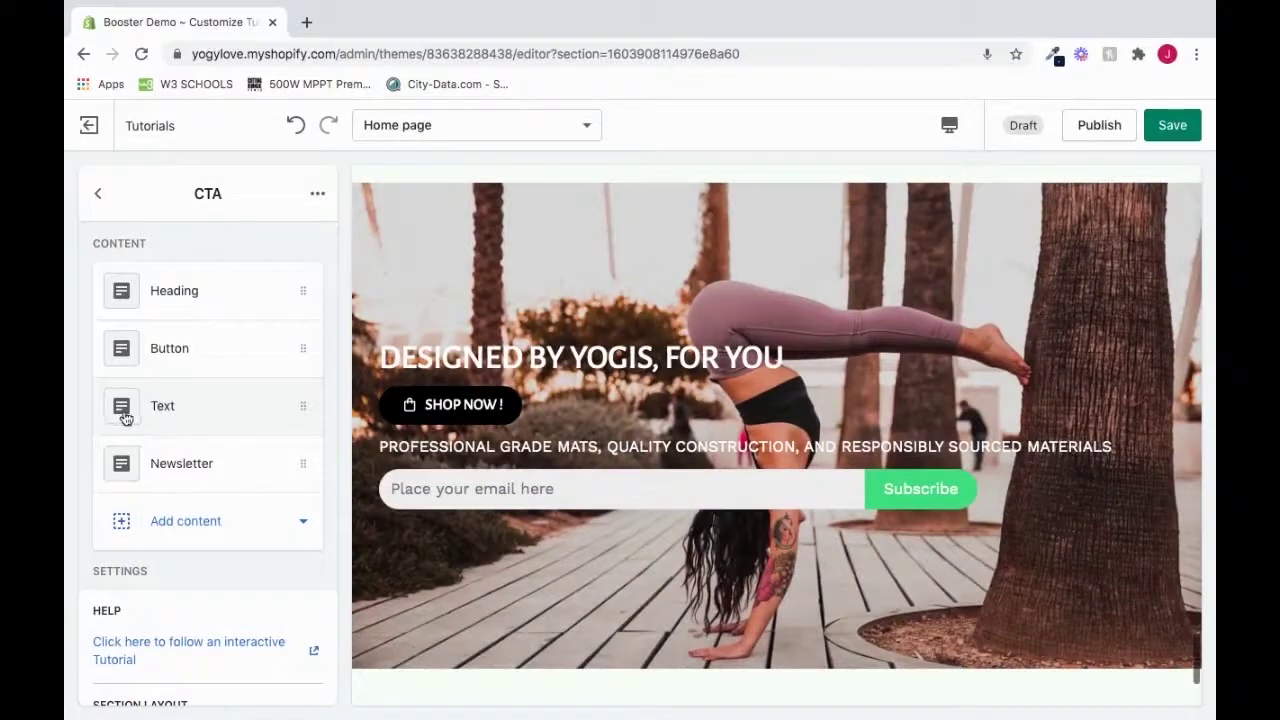
# In the Text block, replace the word PROFESSIONAL with BEST
pyautogui.click(195, 420)
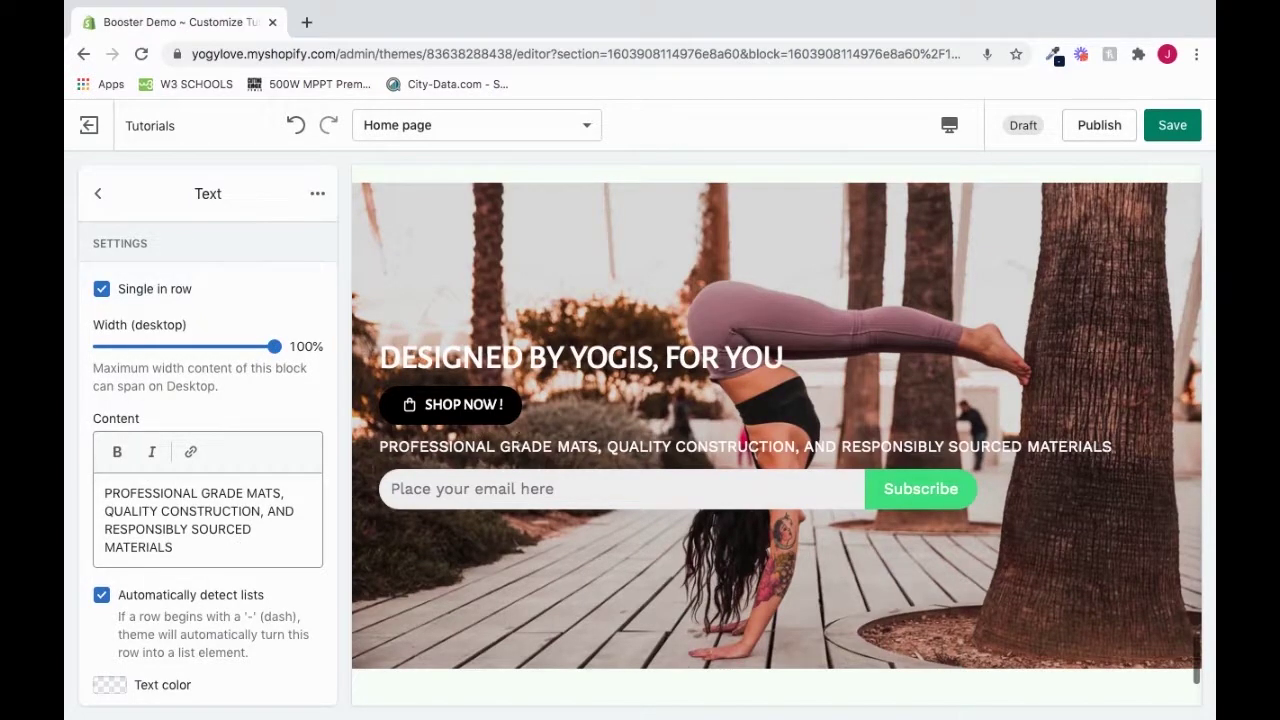
pyautogui.moveTo(196, 493); pyautogui.dragTo(87, 501)
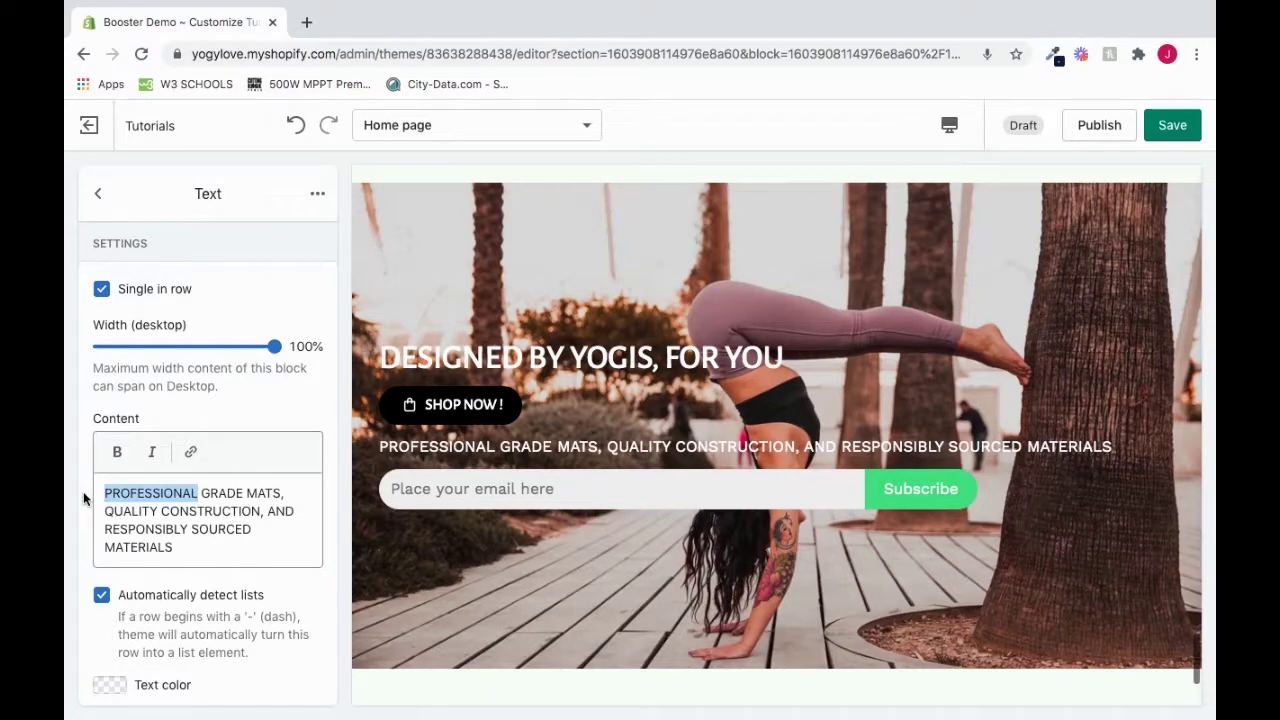
pyautogui.write('B')
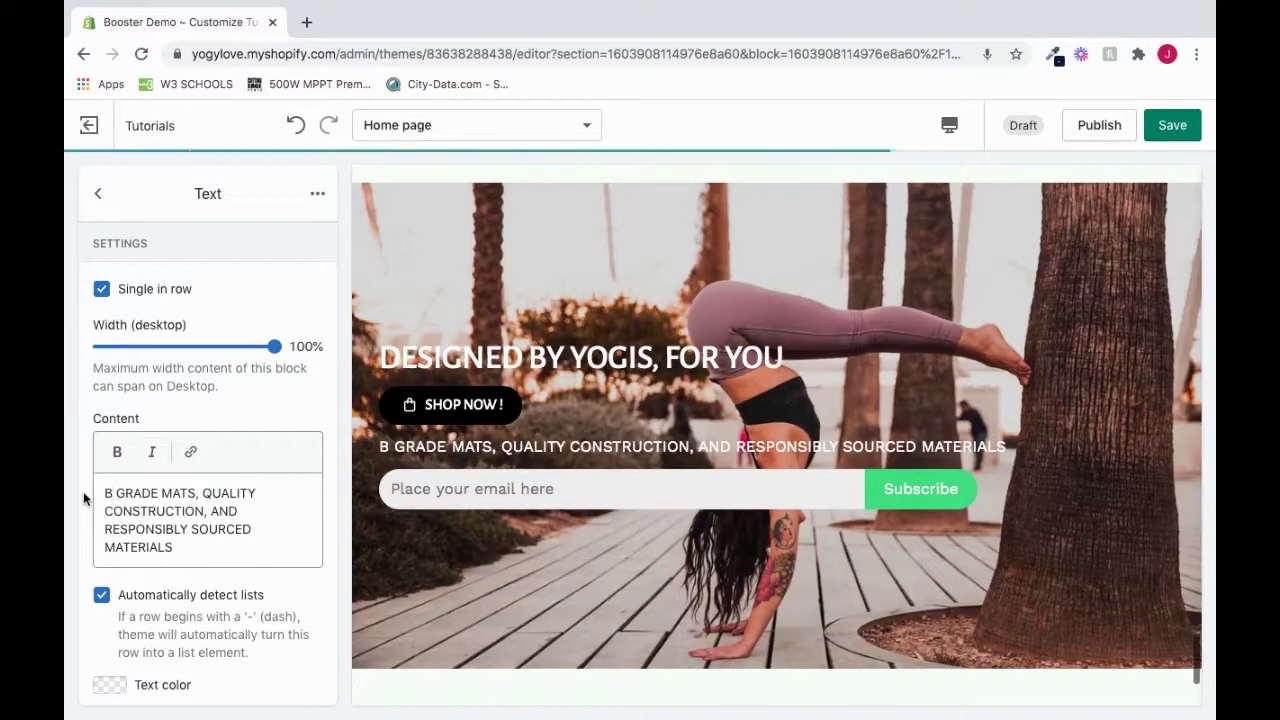
pyautogui.write('EST')
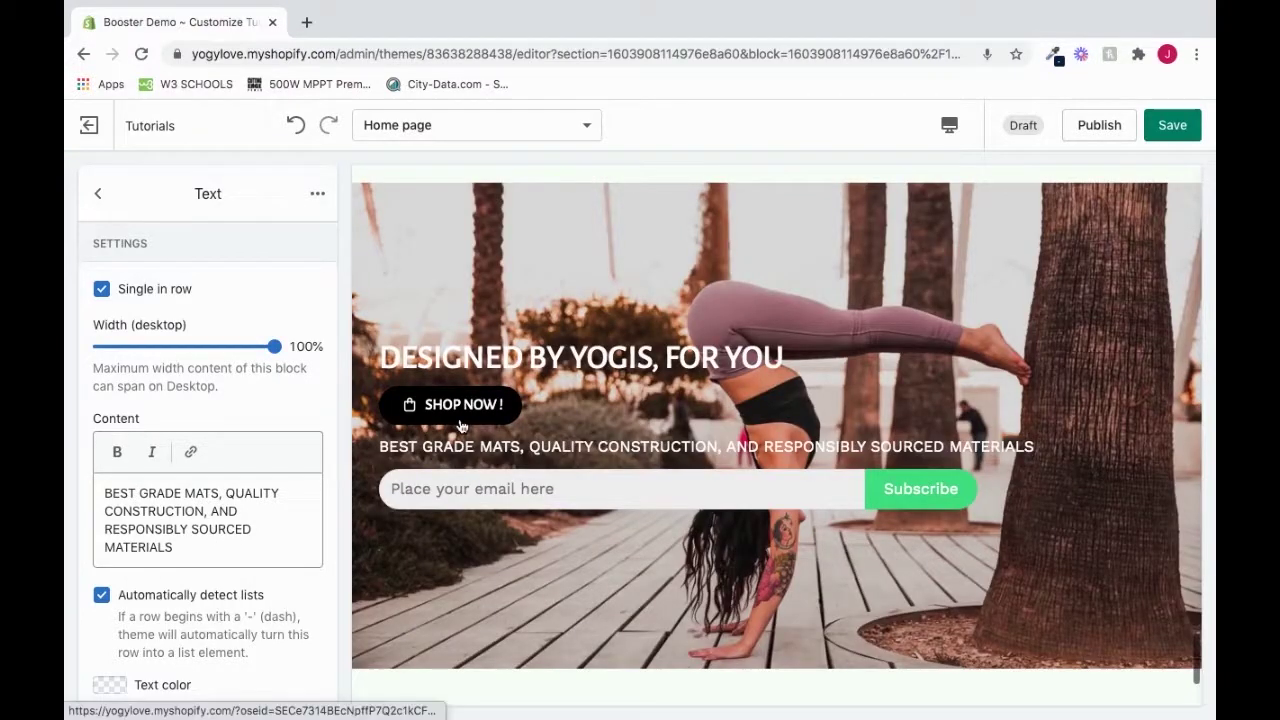
# Try bold and italic on BEST, then remove both to keep plain formatting
pyautogui.moveTo(138, 492); pyautogui.dragTo(103, 492)
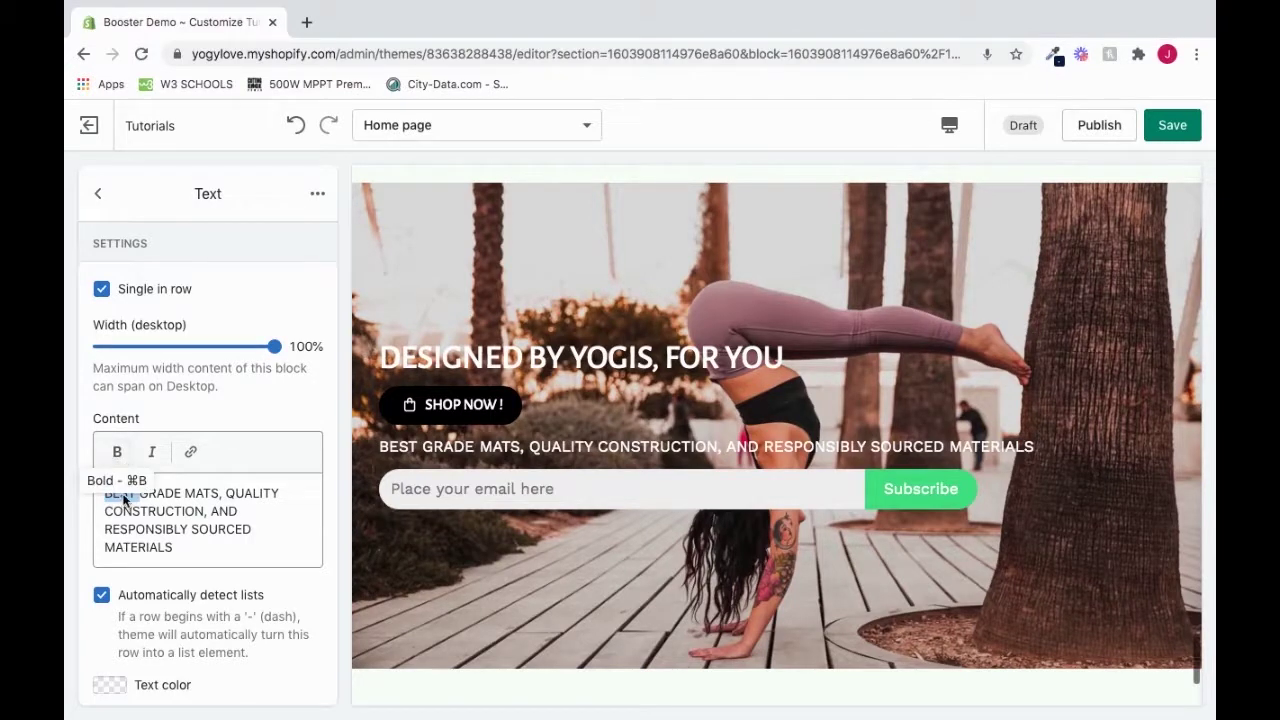
pyautogui.click(117, 453)
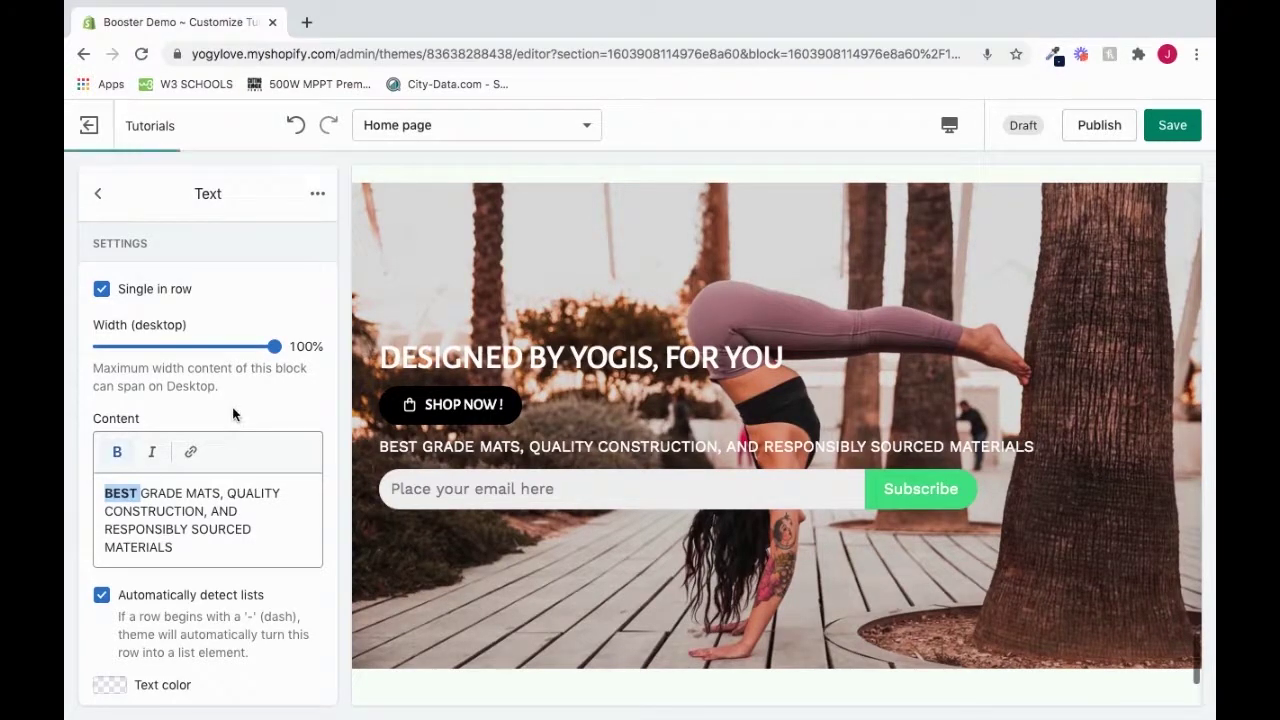
pyautogui.click(152, 453)
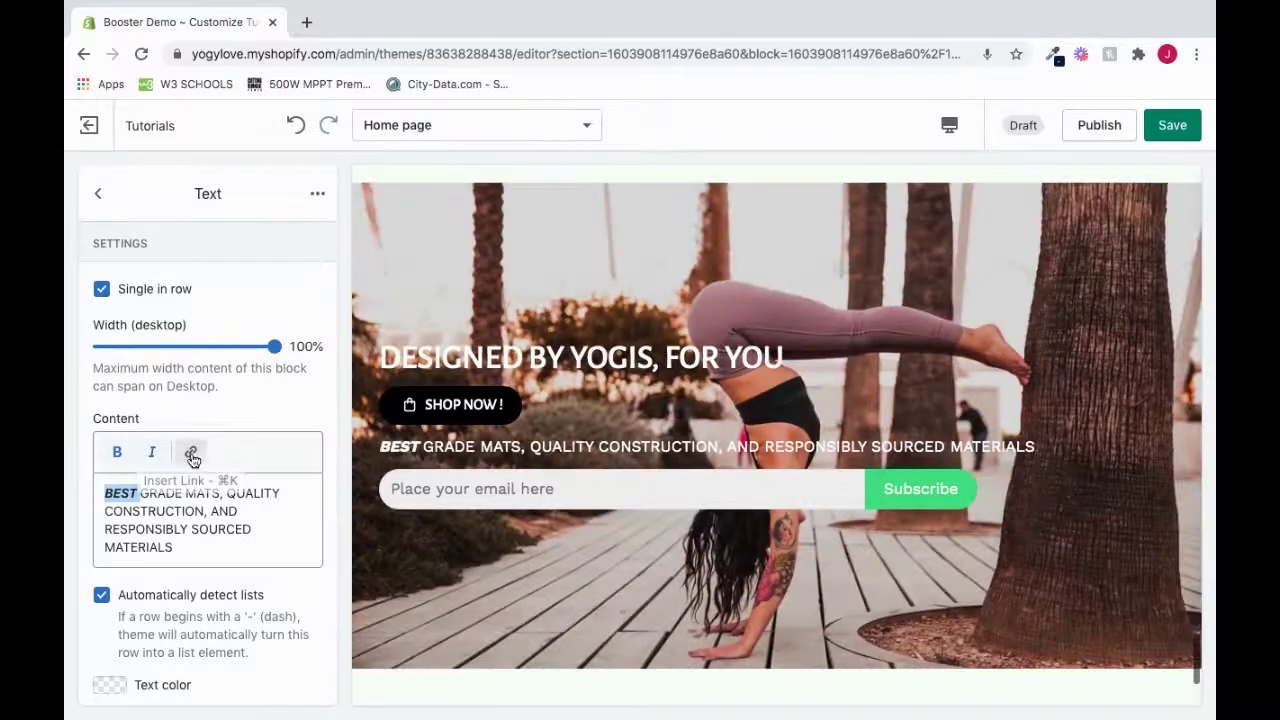
pyautogui.click(151, 452)
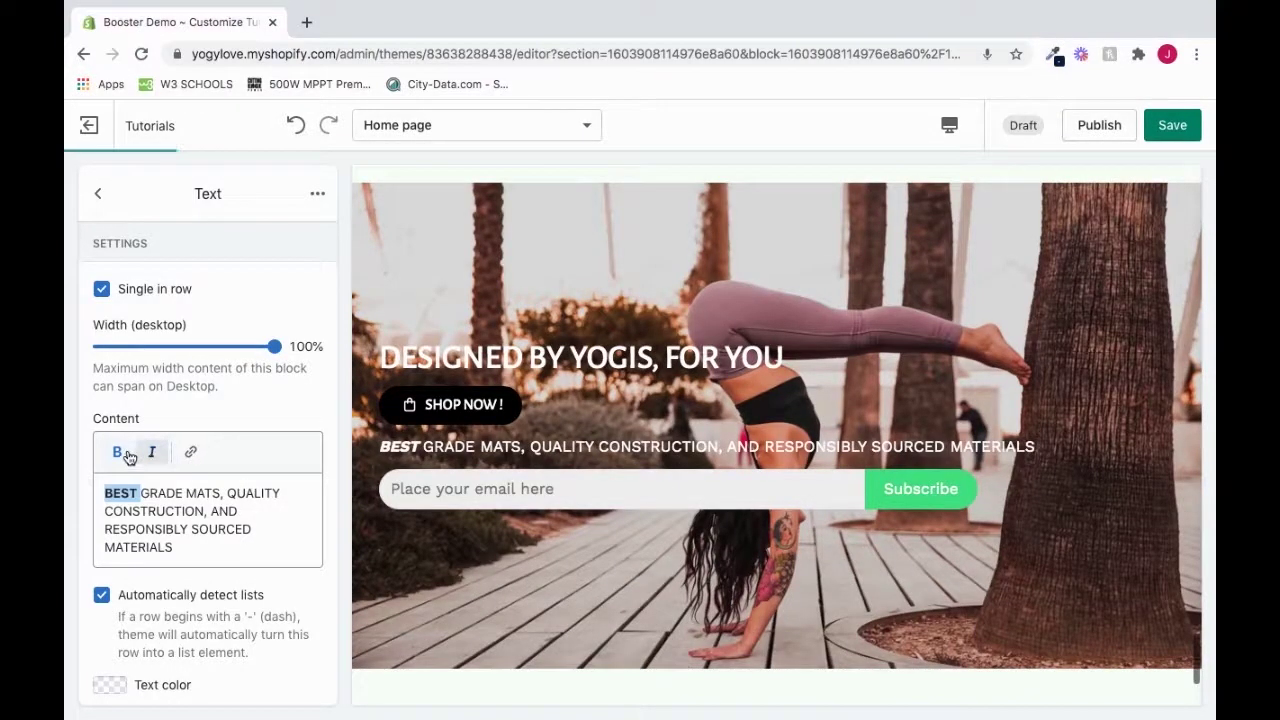
pyautogui.click(118, 455)
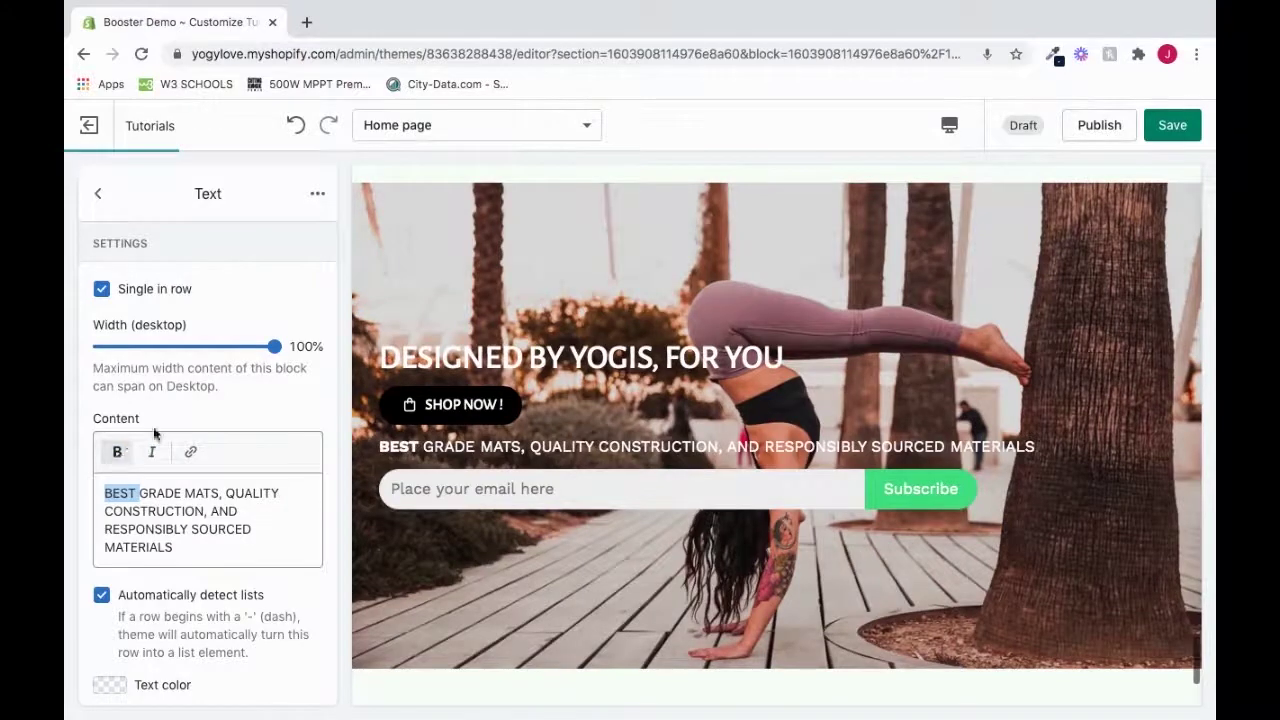
pyautogui.scroll(-1, 292, 420)
pyautogui.scroll(-1, 292, 420)
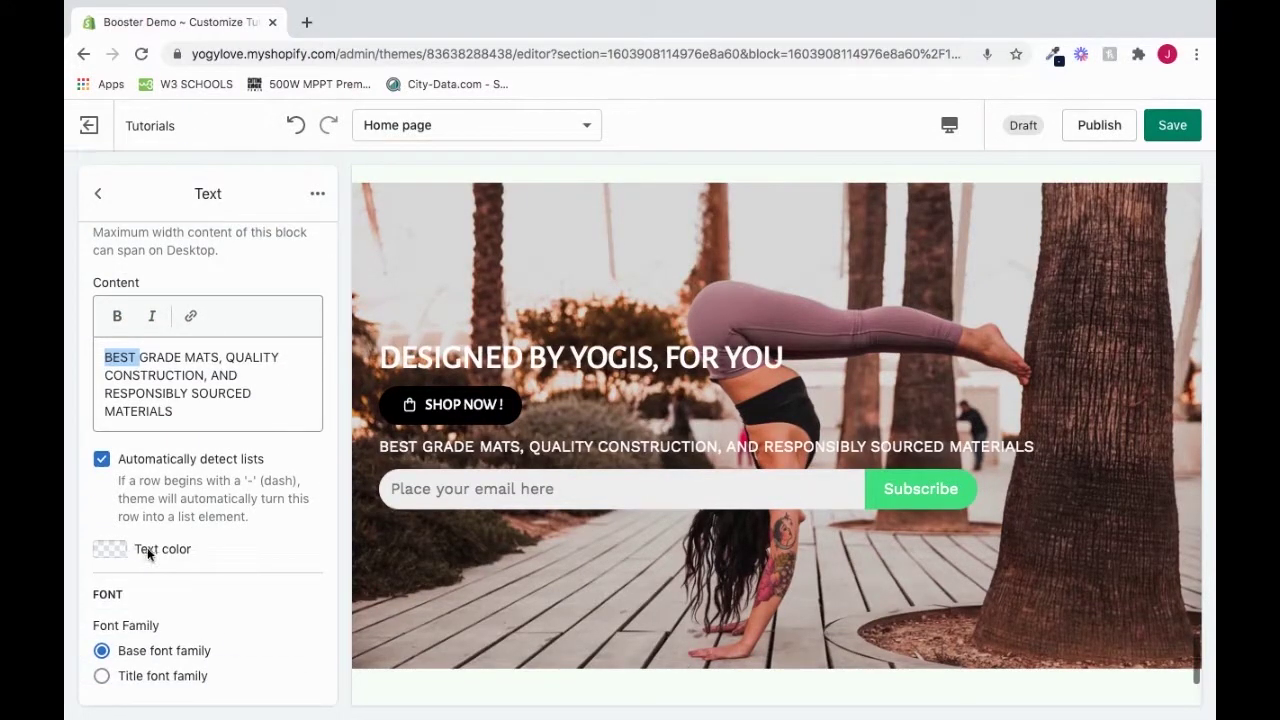
# Try a bright green text colour in the Text color picker, then close it
pyautogui.click(110, 551)
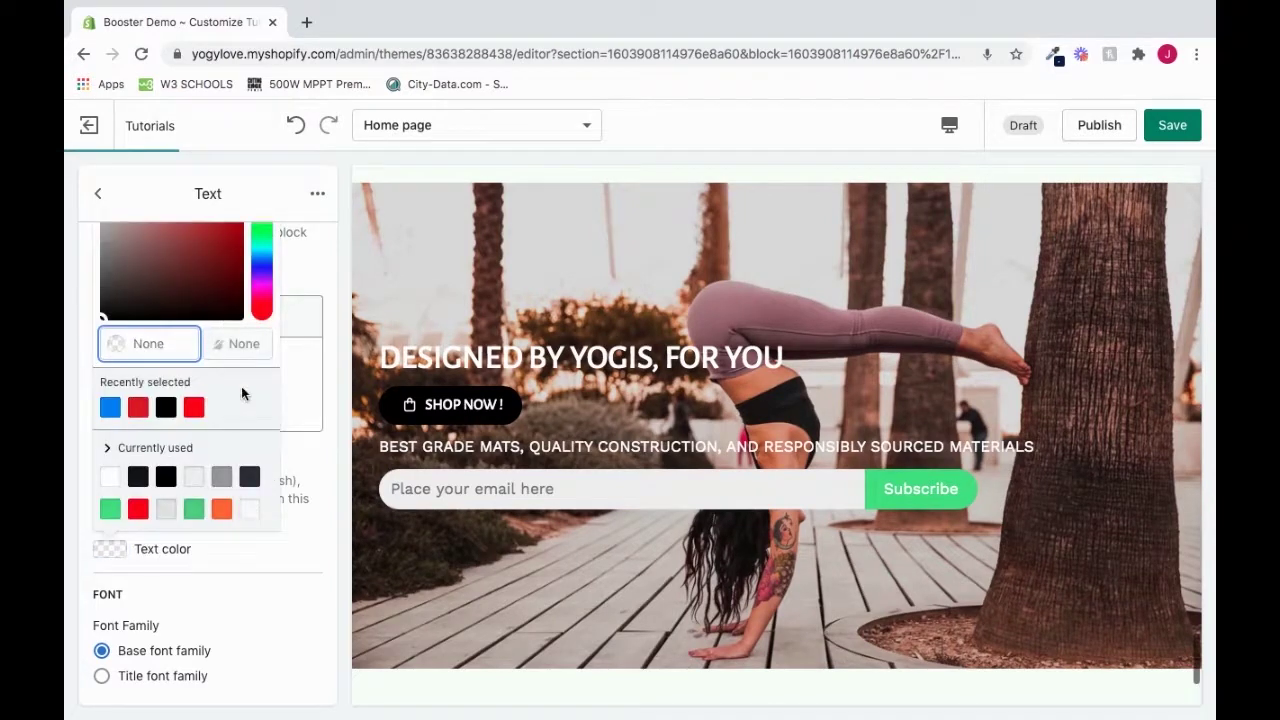
pyautogui.scroll(2, 241, 393)
pyautogui.click(261, 345)
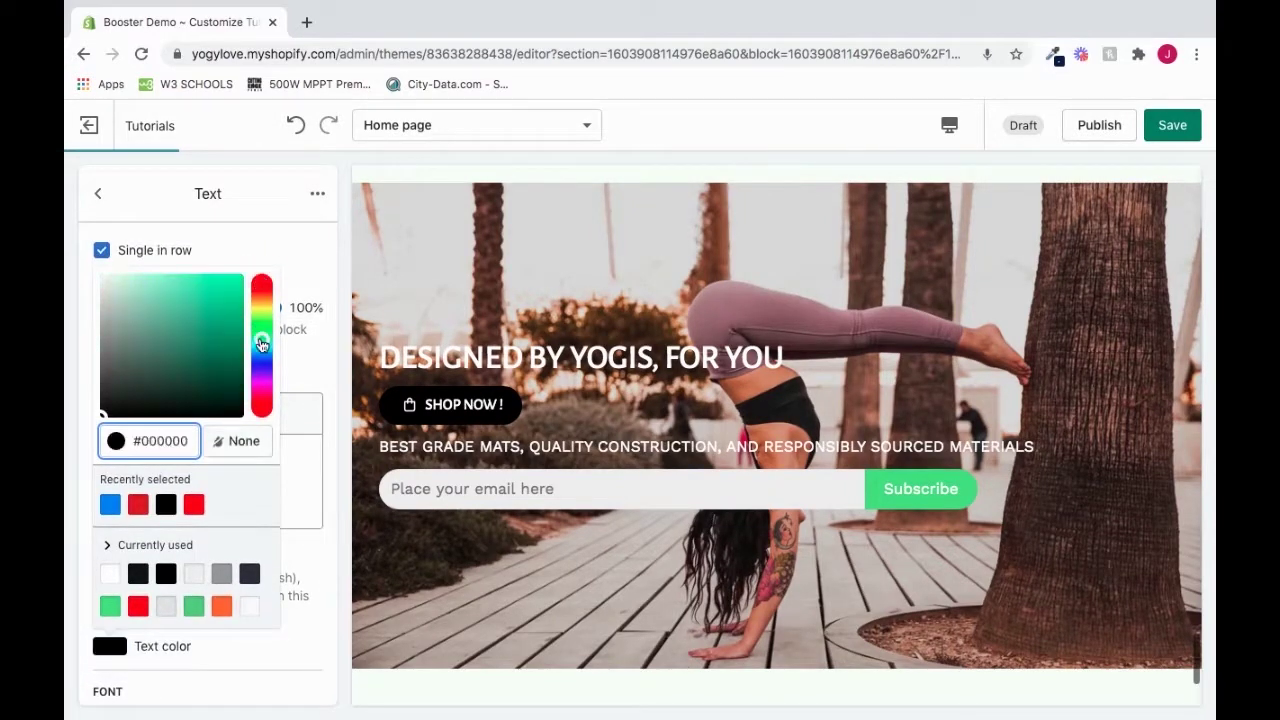
pyautogui.moveTo(215, 349); pyautogui.dragTo(240, 297)
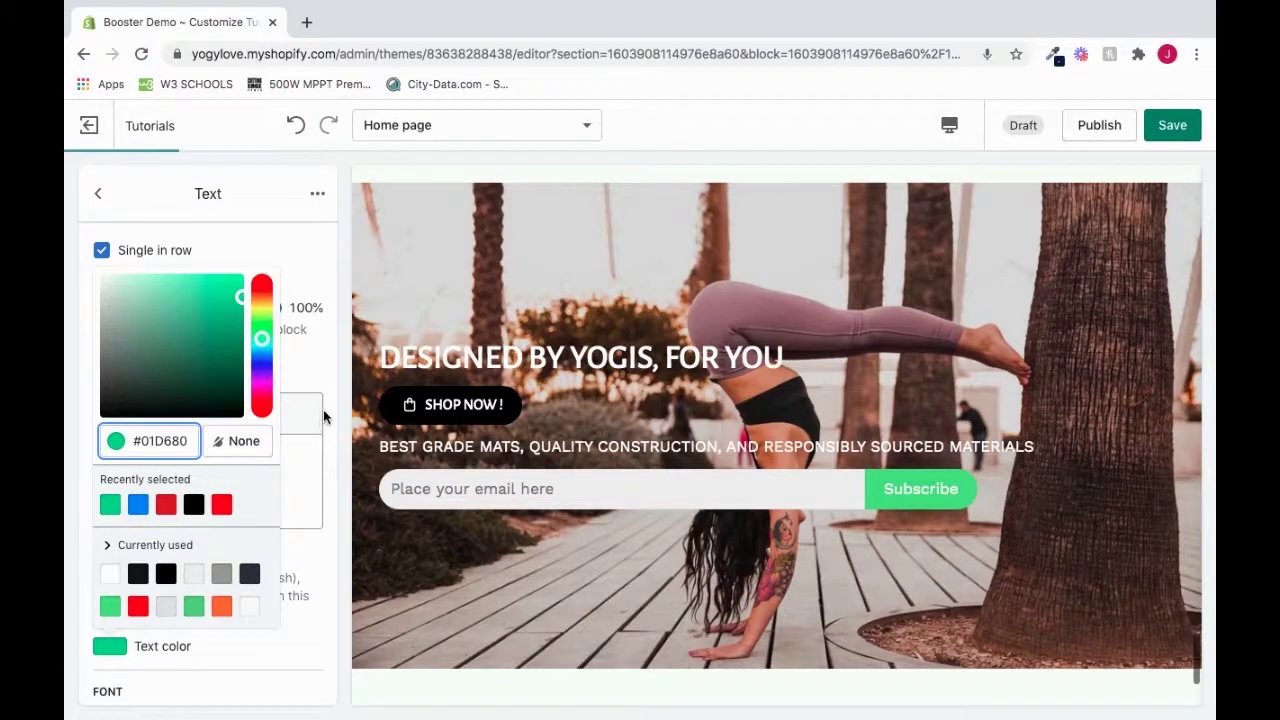
pyautogui.click(325, 417)
pyautogui.scroll(-4, 314, 580)
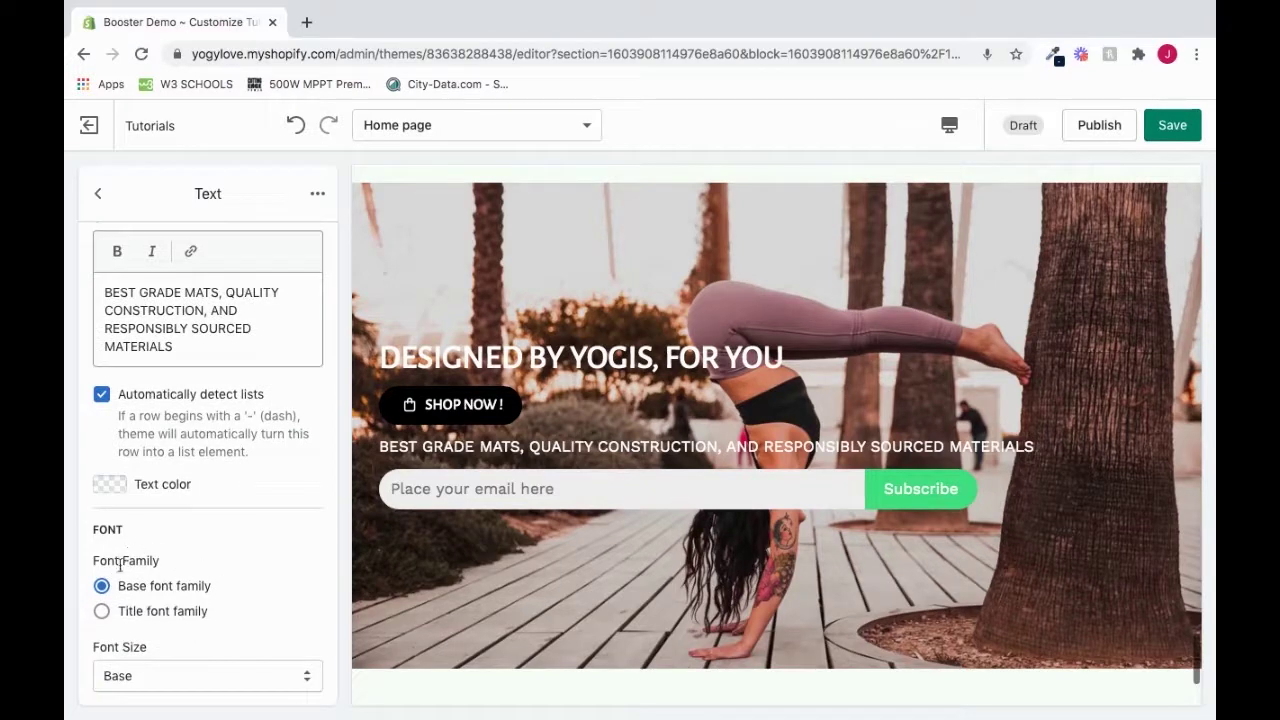
pyautogui.scroll(2, 263, 527)
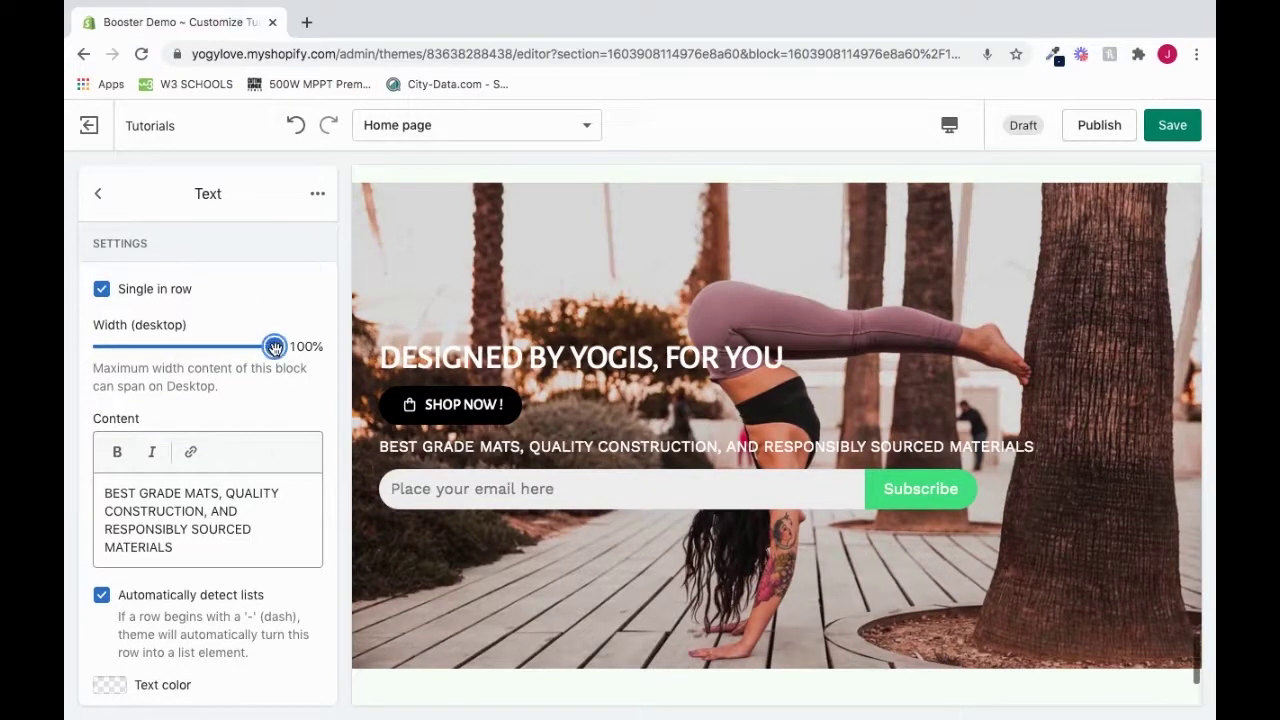
# Set the text block's desktop width to 85% and return to the CTA block list
pyautogui.moveTo(274, 348); pyautogui.dragTo(200, 347)
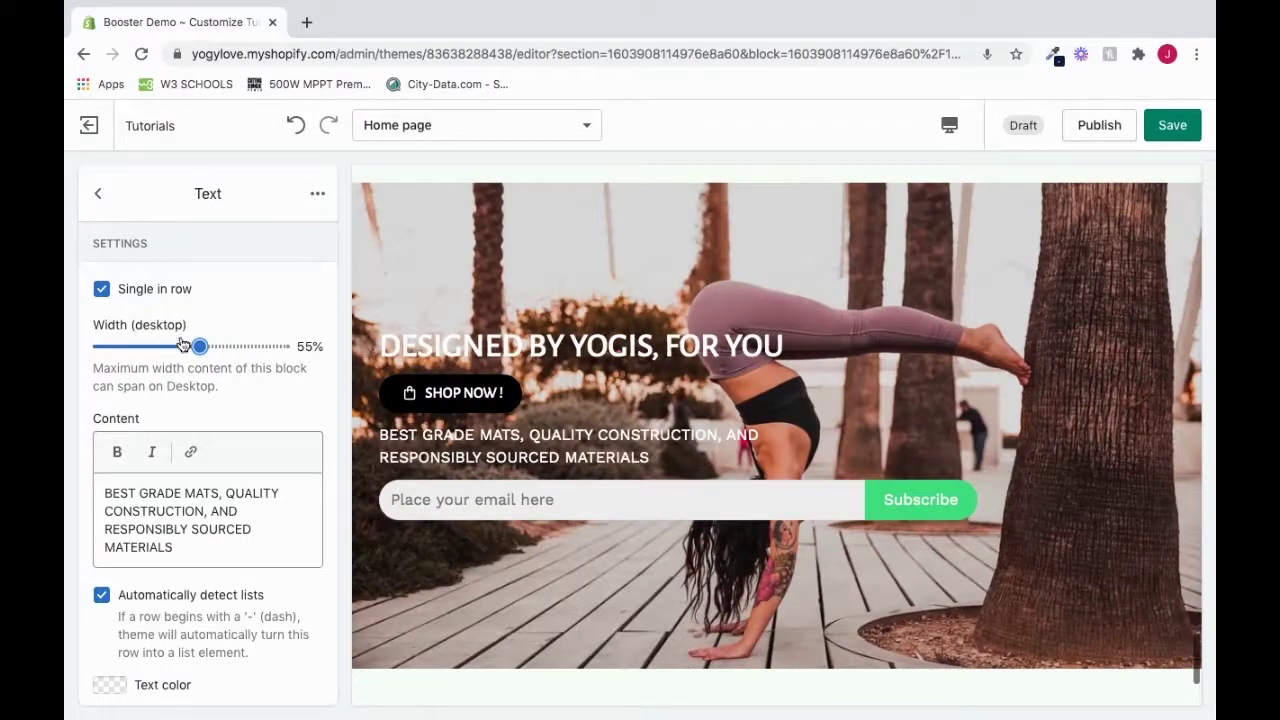
pyautogui.moveTo(200, 346); pyautogui.dragTo(255, 346)
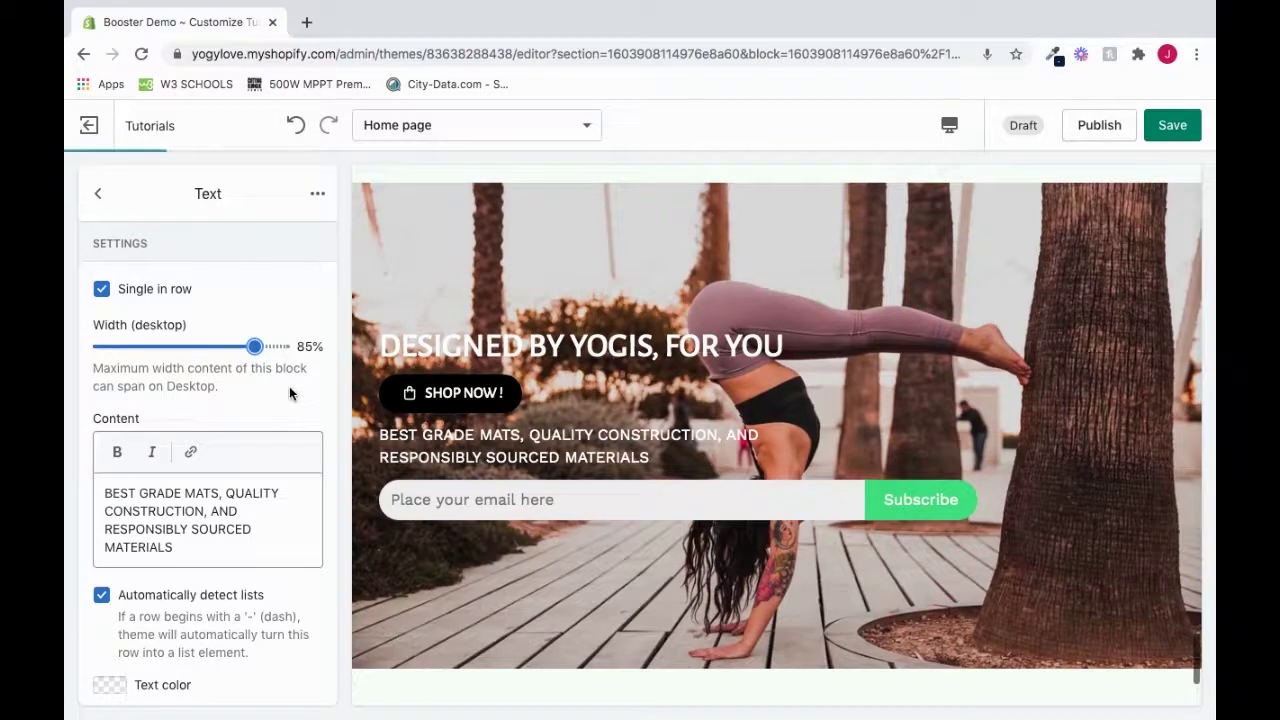
pyautogui.click(100, 195)
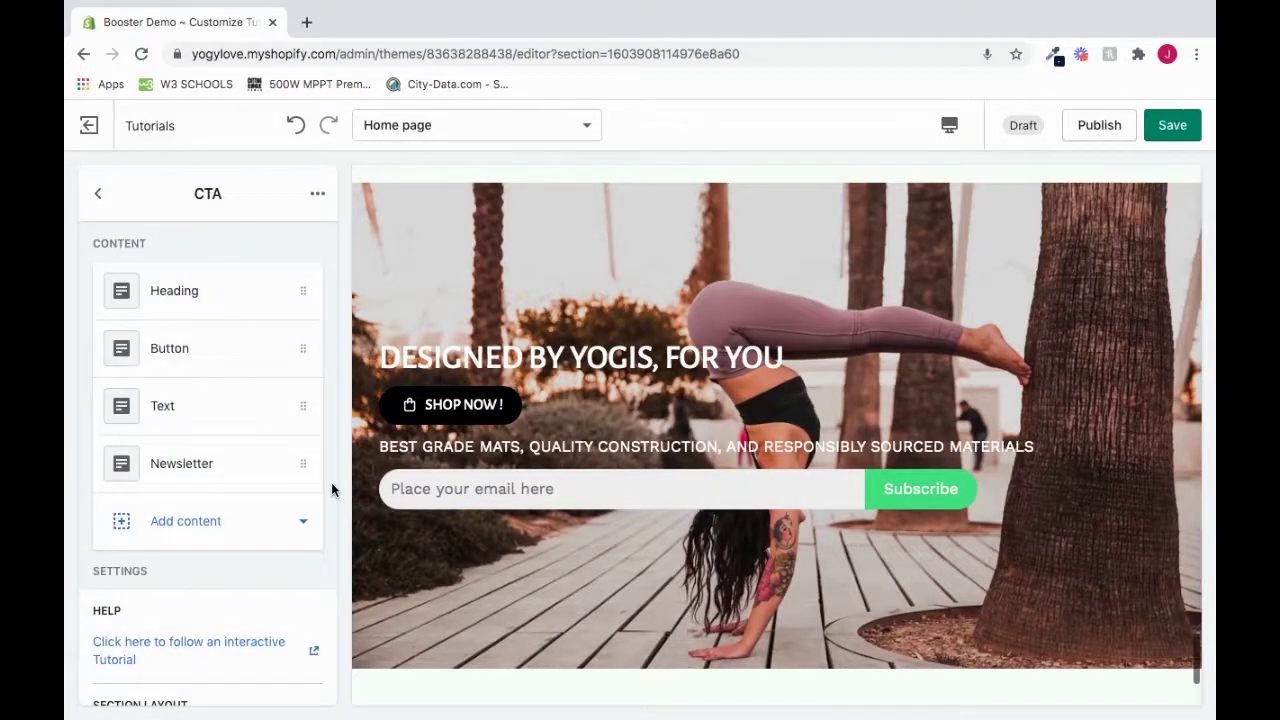
# Add a Custom Heading block to the CTA section from the block-type list
pyautogui.click(254, 521)
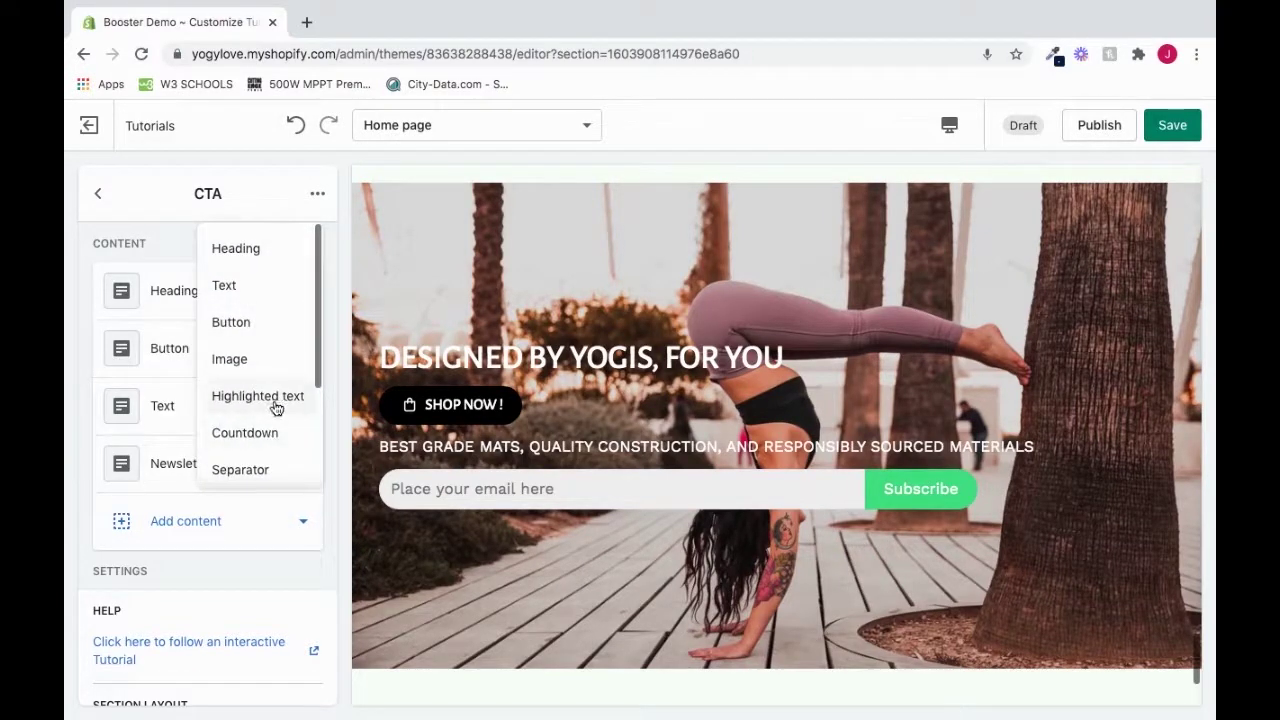
pyautogui.scroll(-3, 256, 425)
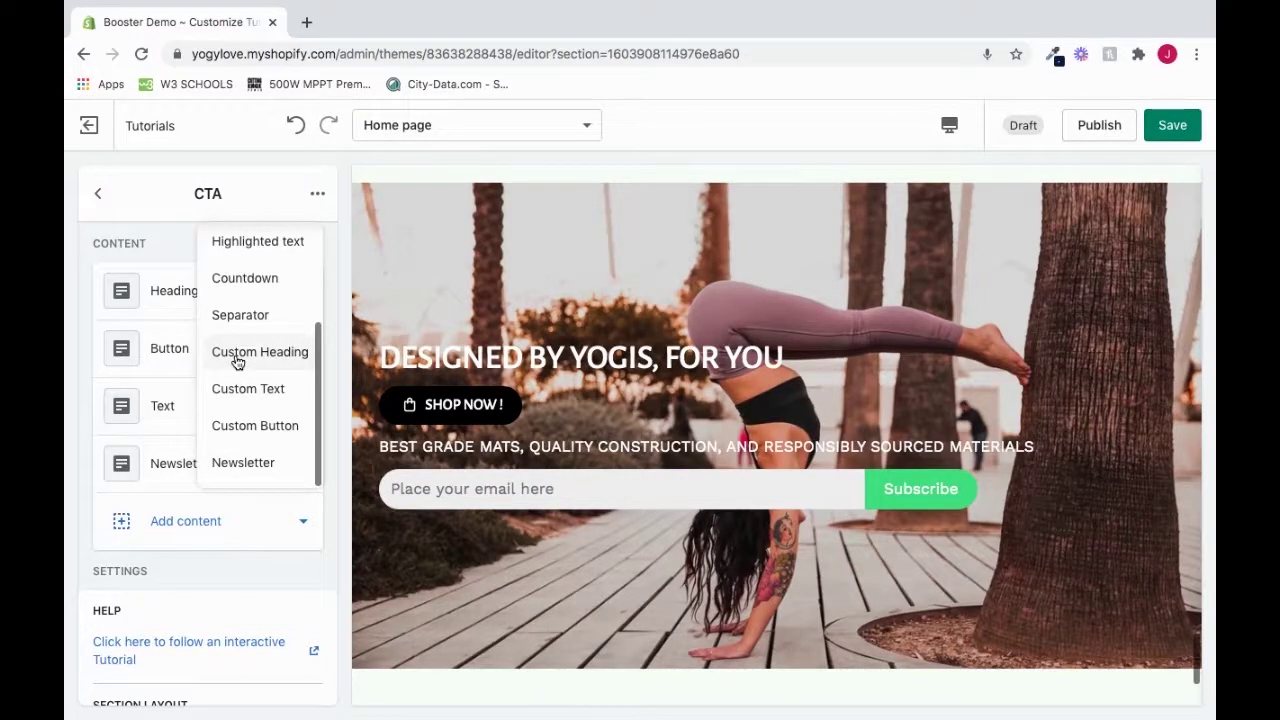
pyautogui.click(253, 362)
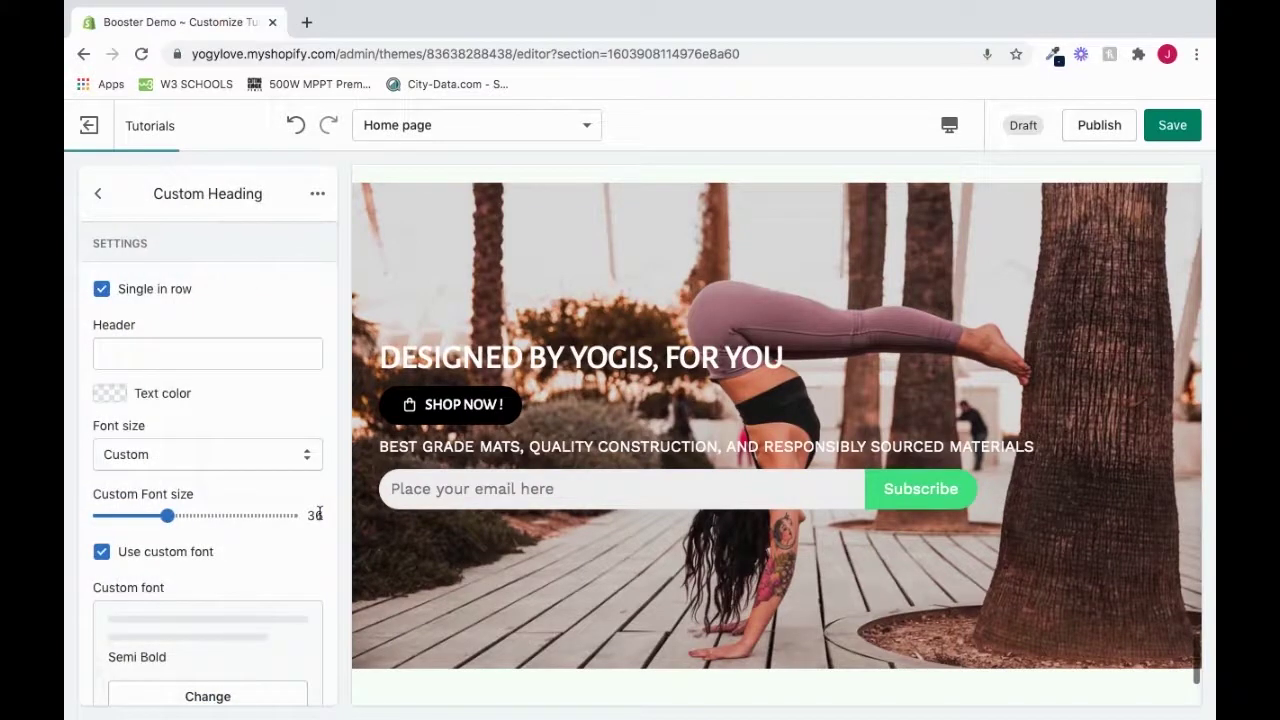
# Scroll through the Custom Heading block's settings: empty header, font size 36, Semi Bold
pyautogui.scroll(-1, 295, 540)
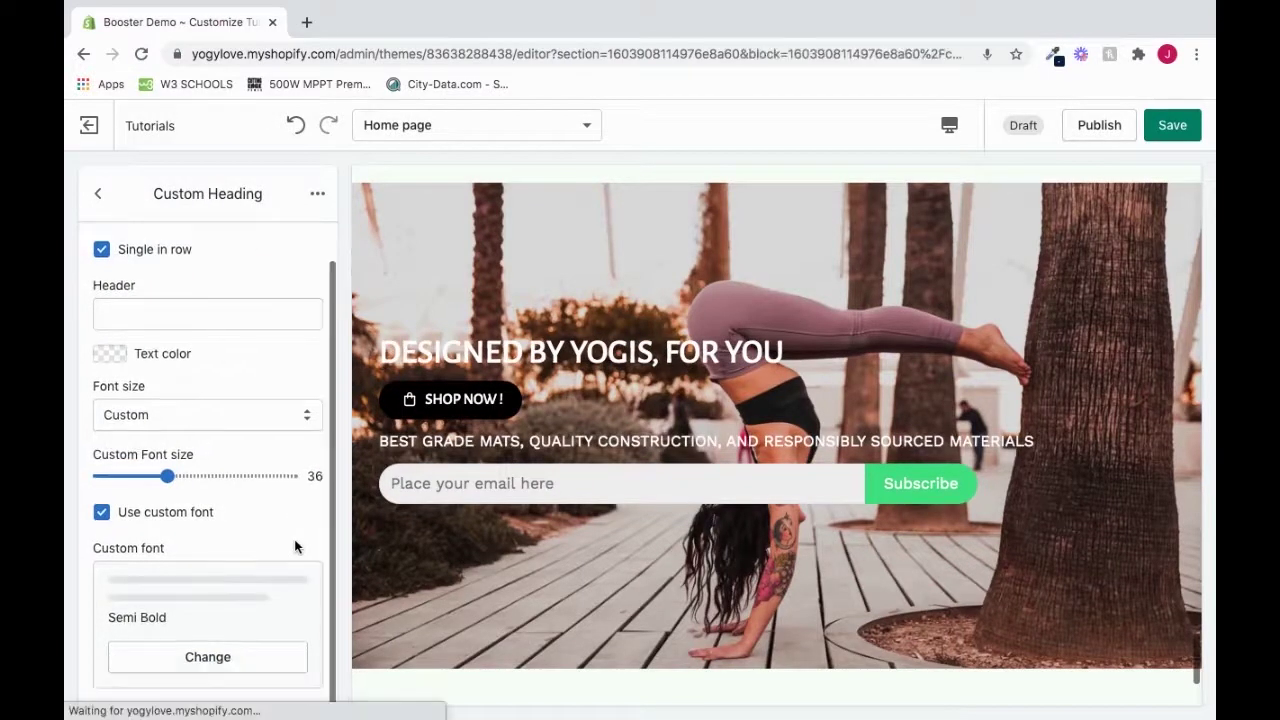